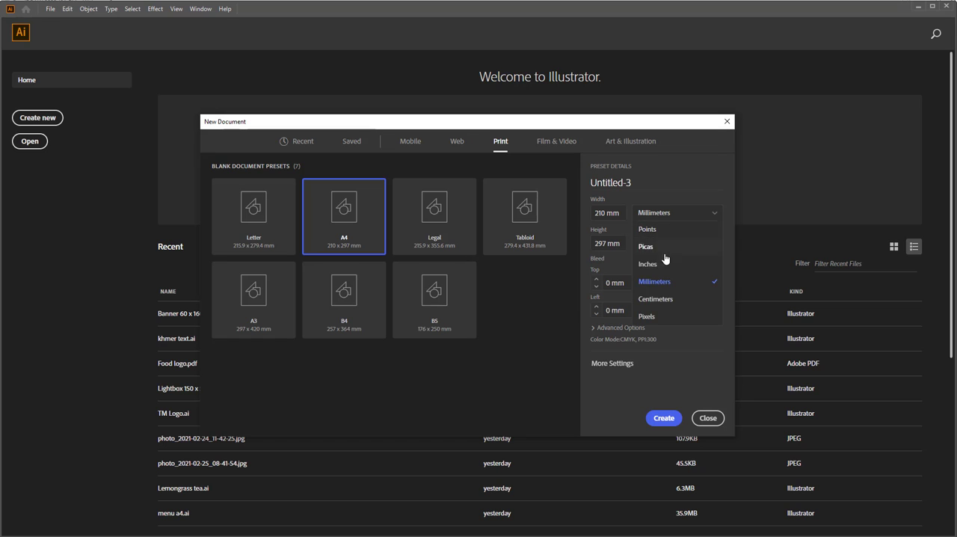
Step: Create a new A4 print document in centimetres with RGB colour mode
click(653, 300)
click(603, 328)
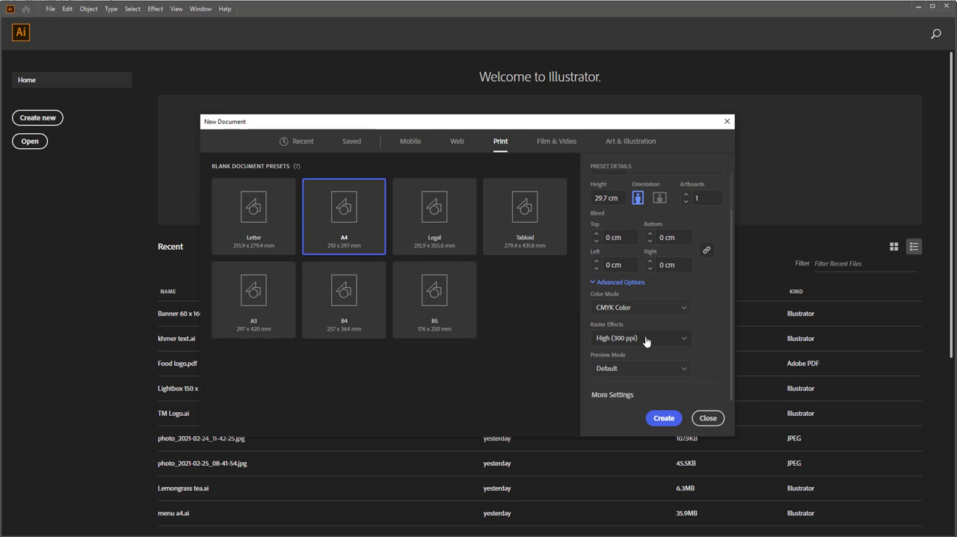
click(650, 312)
click(615, 325)
click(663, 418)
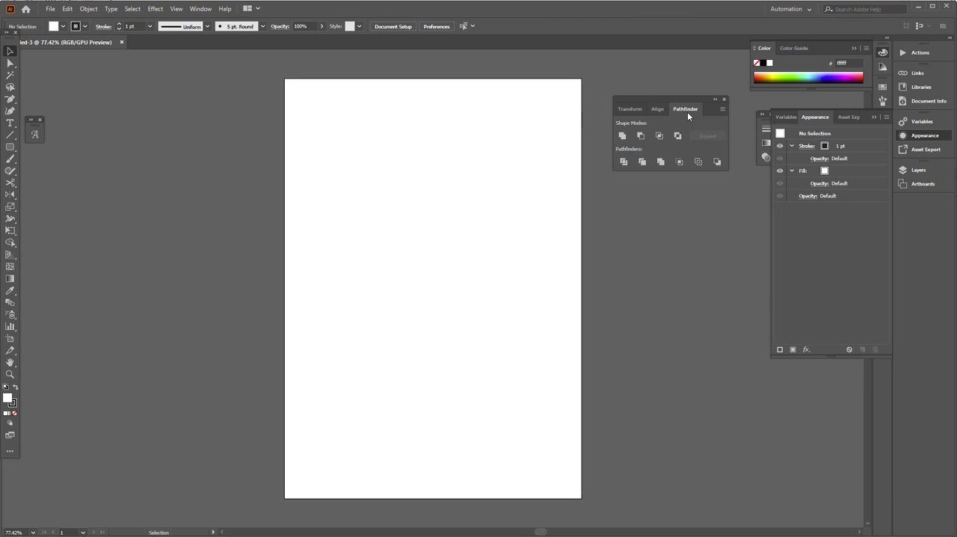
Step: Close the floating Pathfinder panel and create a rectangle 21 cm wide and 29.7 cm high
click(724, 98)
drag(13, 152, 37, 145)
click(310, 133)
text(21)
key(Tab)
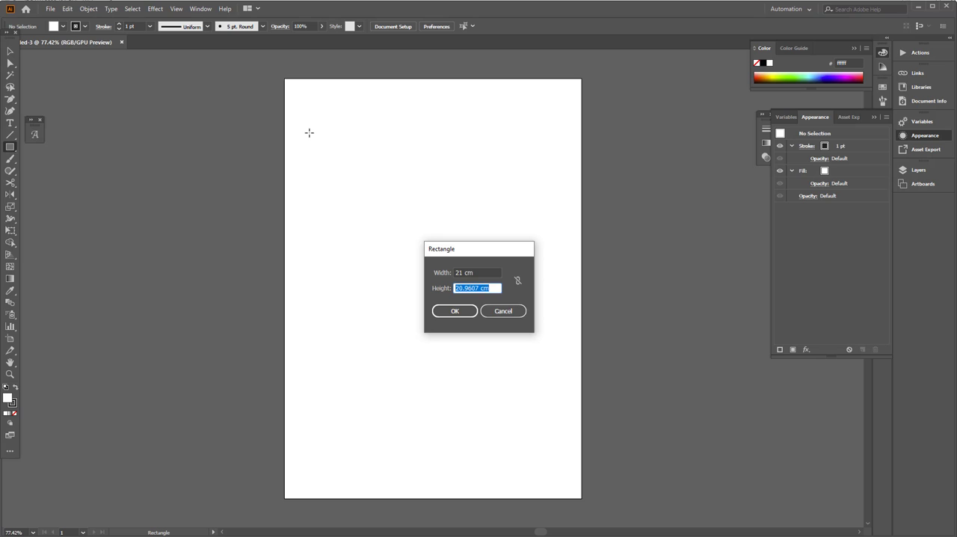
key(Return)
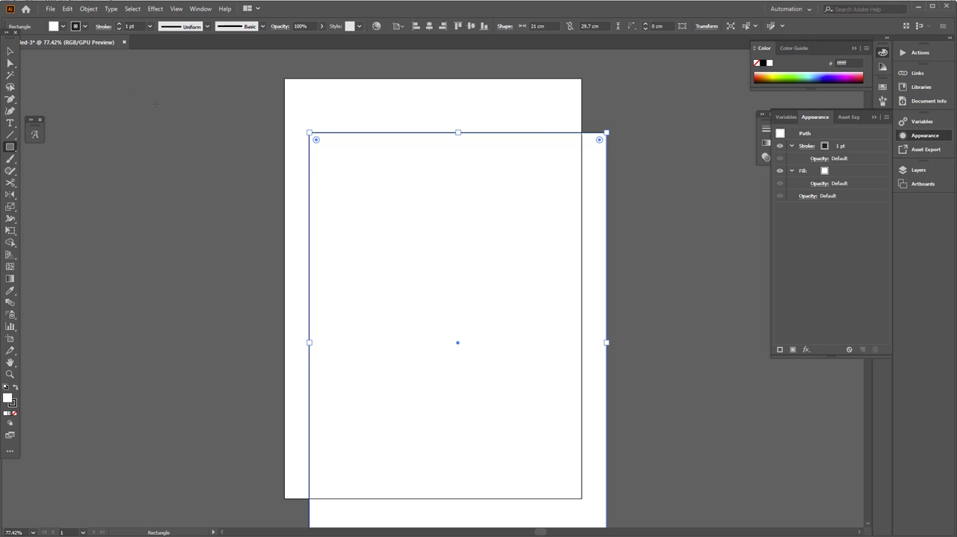
Step: Align the rectangle to the artboard, centred horizontally and flush with its top edge
click(10, 52)
click(394, 26)
click(425, 59)
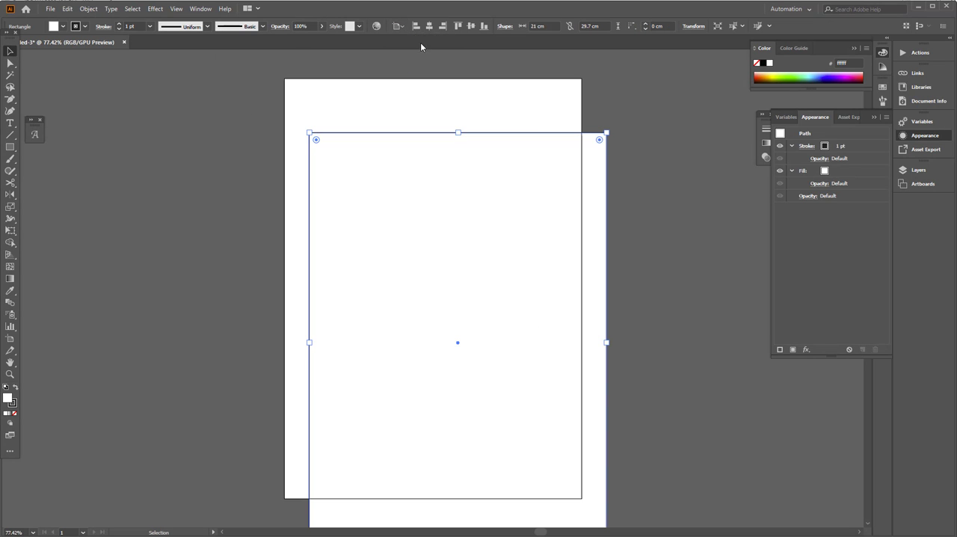
click(429, 26)
click(459, 26)
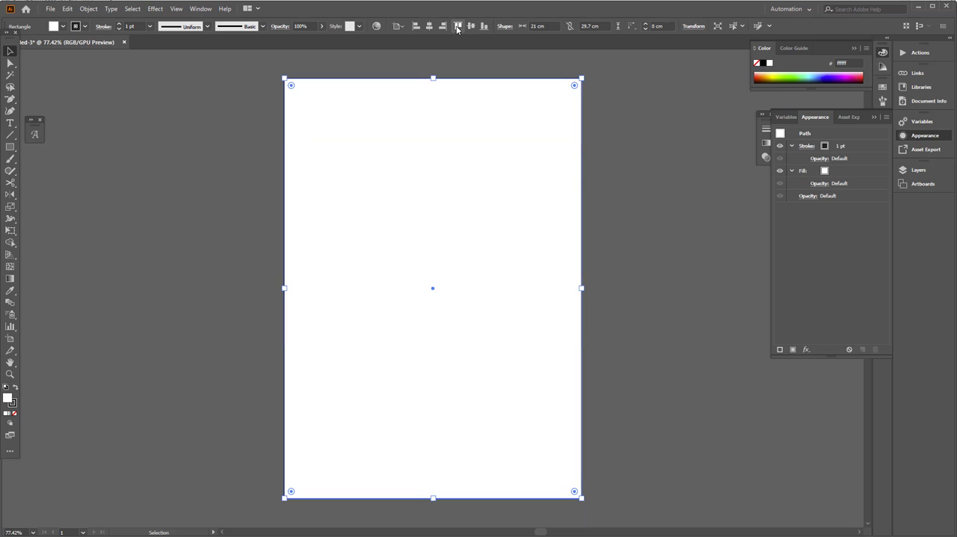
Step: Fill the page-sized rectangle with dark red a50505
double_click(7, 399)
drag(623, 348, 626, 345)
click(605, 238)
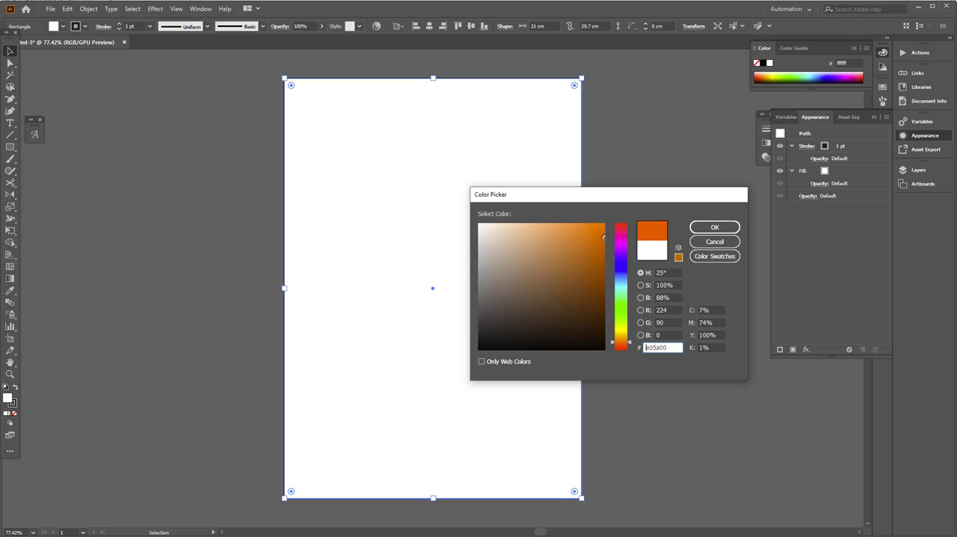
drag(617, 261, 625, 223)
click(601, 268)
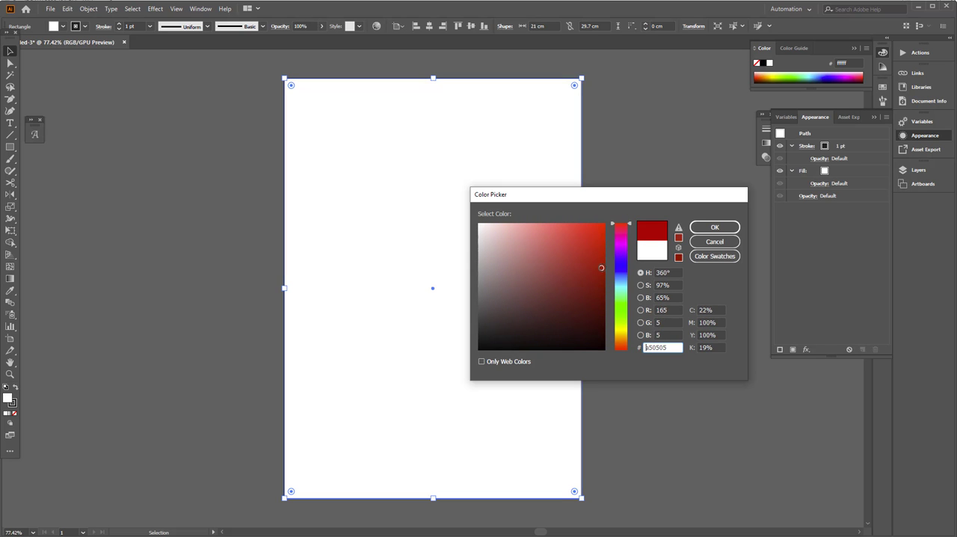
click(714, 227)
click(228, 262)
click(391, 298)
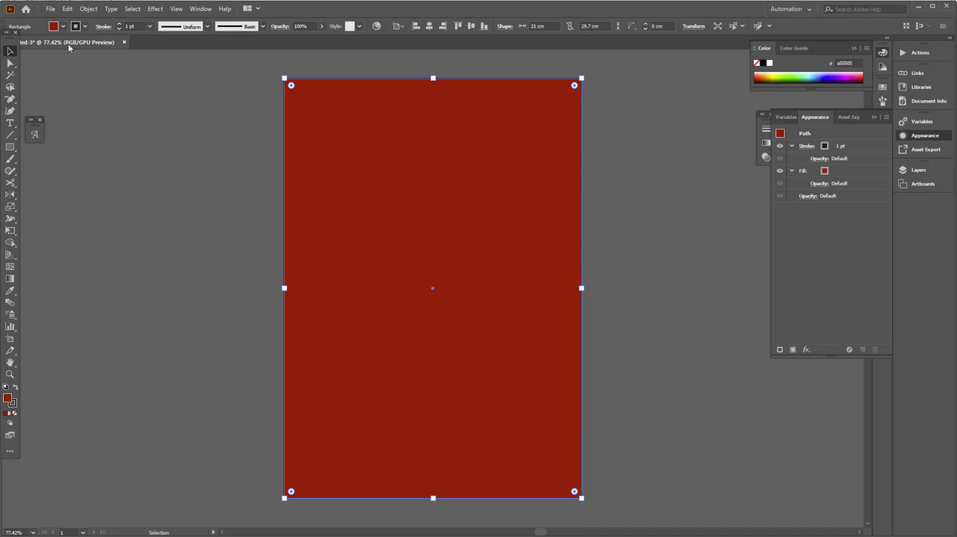
Step: Paste a copy of the red rectangle in front and shorten it from its top edge to about 13.19 cm high
click(73, 10)
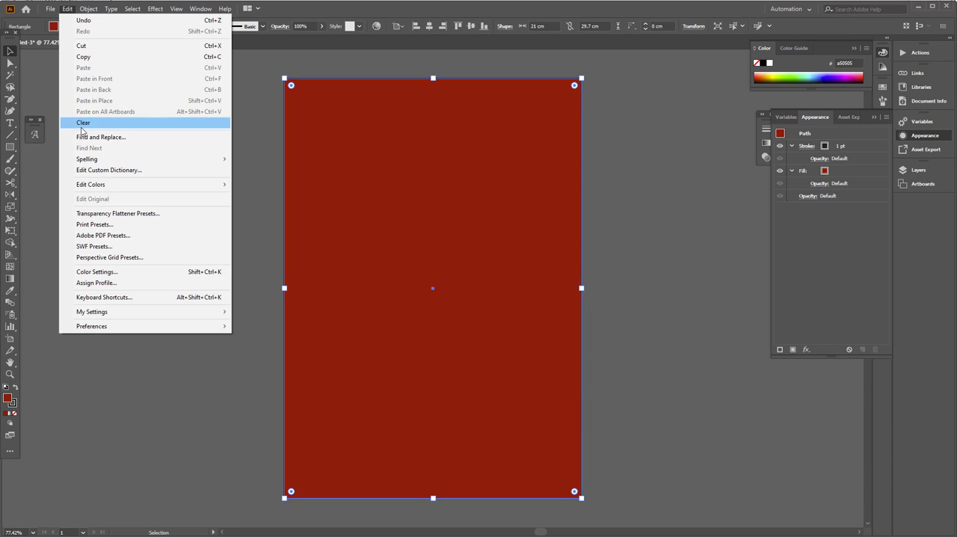
click(84, 57)
click(68, 8)
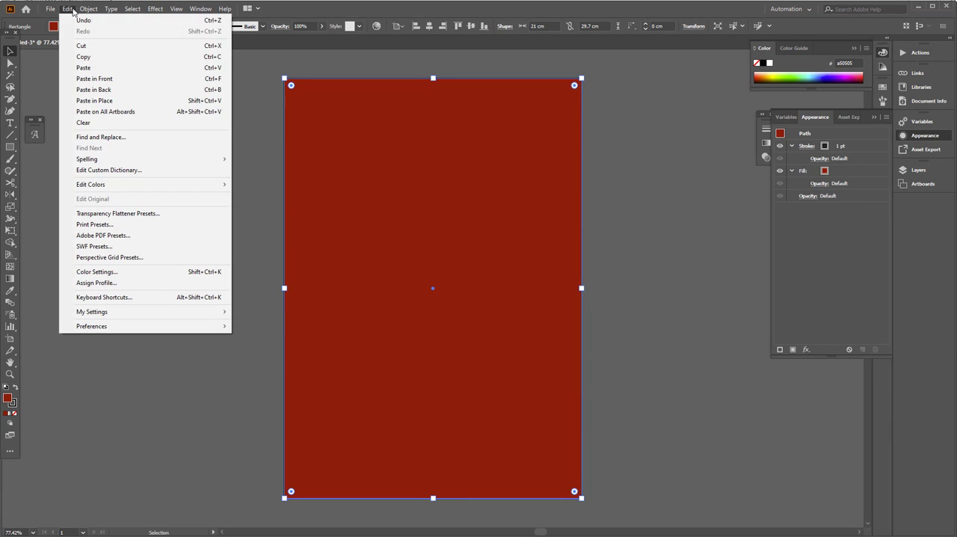
click(82, 80)
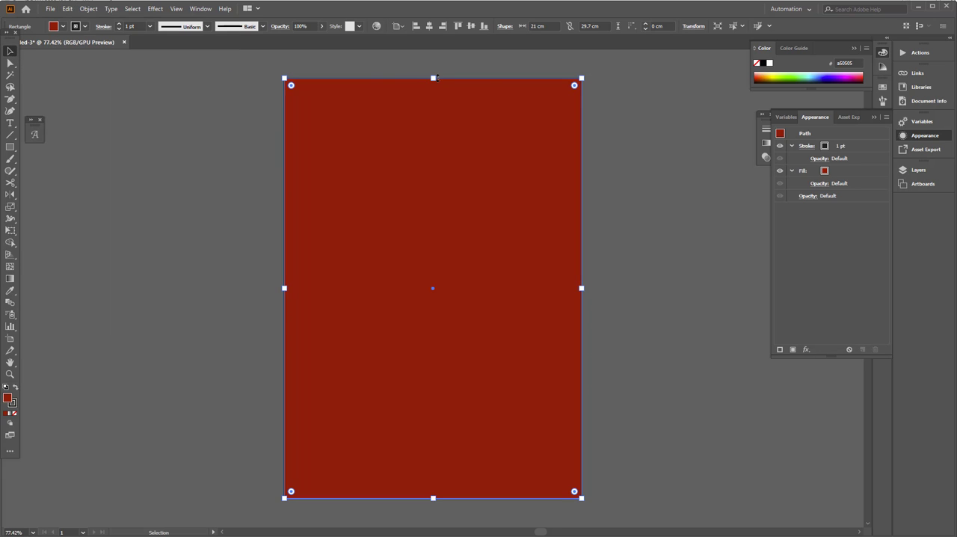
drag(434, 78, 433, 311)
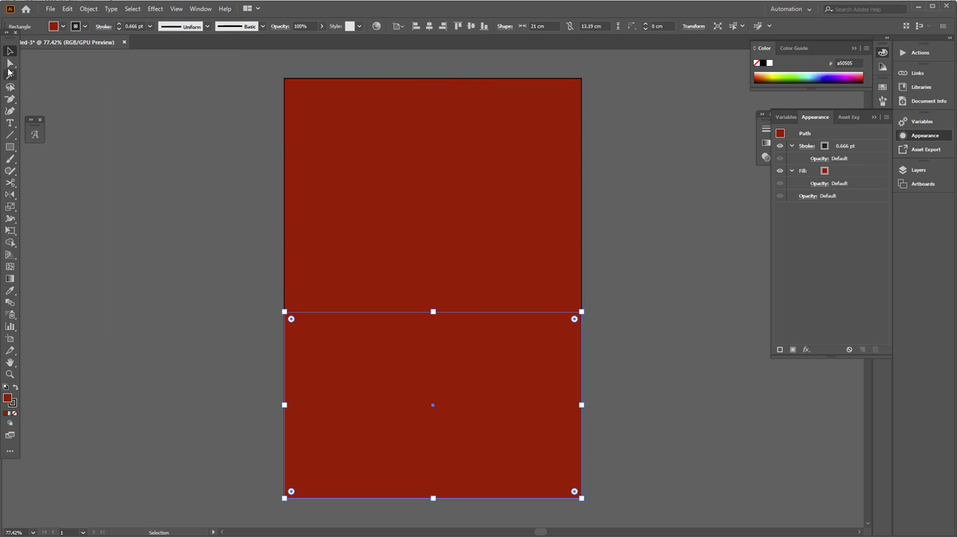
Step: Lower only the upper-right anchor point of the shorter rectangle so its top edge slopes down to the right
click(9, 65)
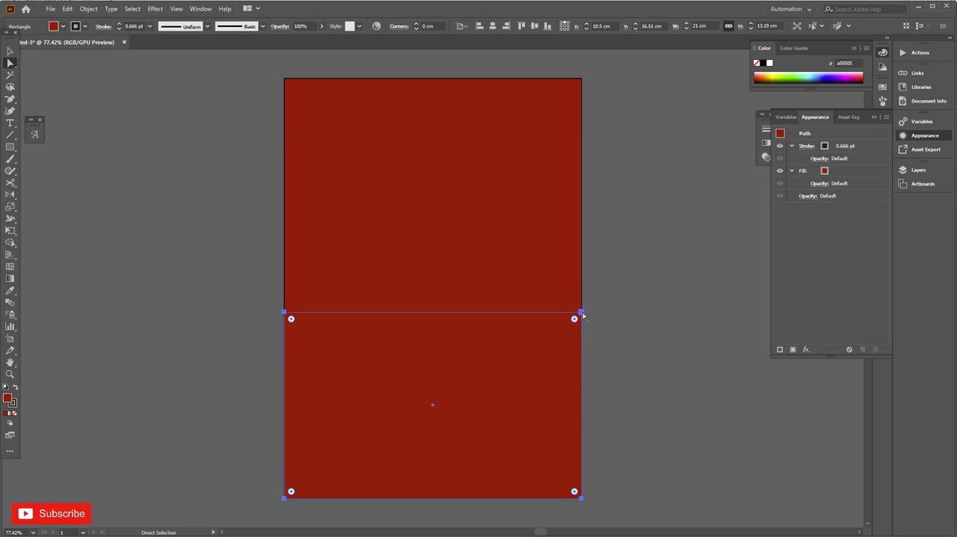
drag(582, 311, 582, 375)
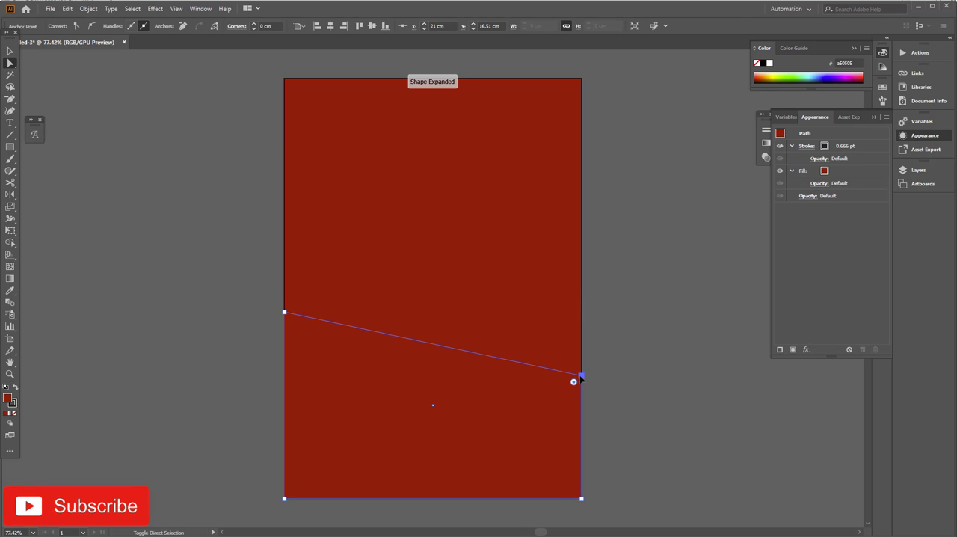
click(10, 51)
click(109, 184)
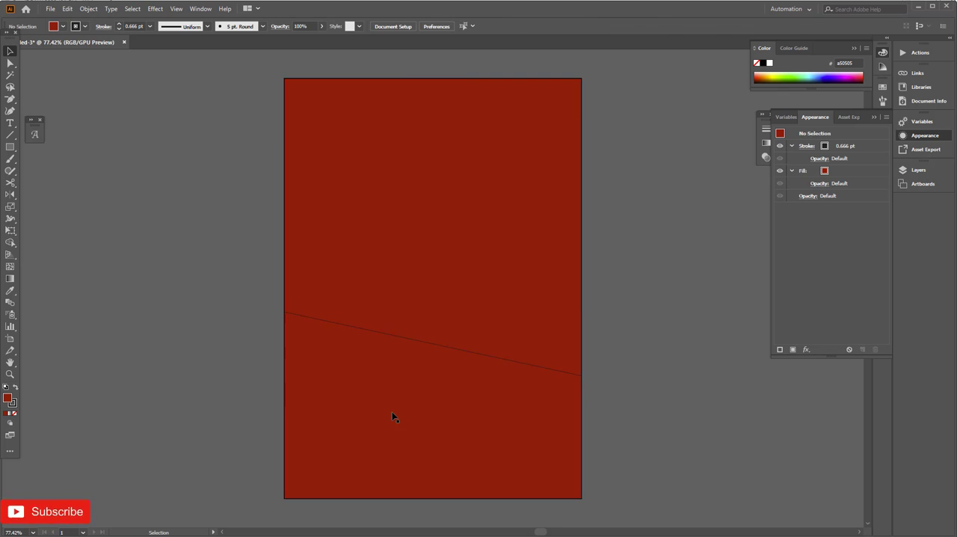
Step: Duplicate the slanted shape in place, stretch the copy upward to about 14.11 cm high and send it backward
click(395, 417)
click(68, 9)
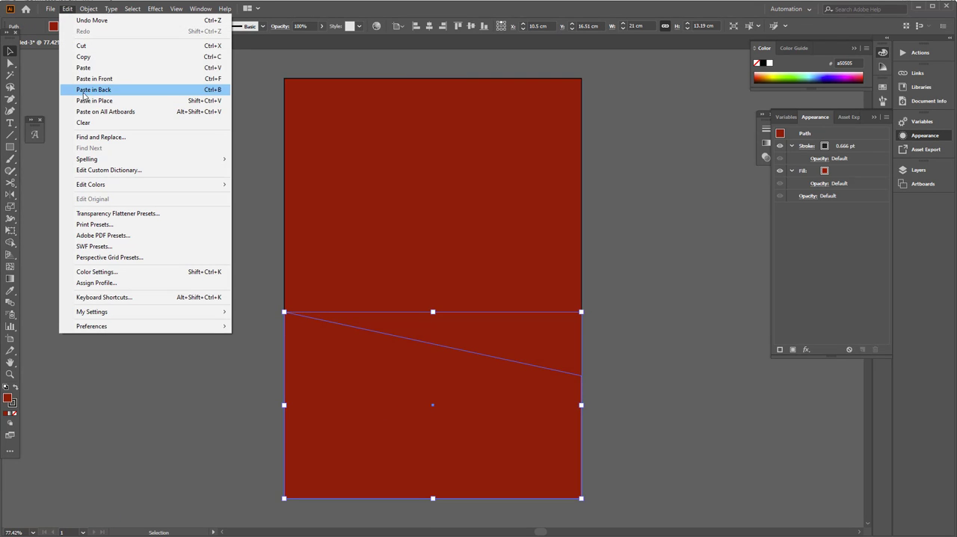
click(83, 57)
click(68, 9)
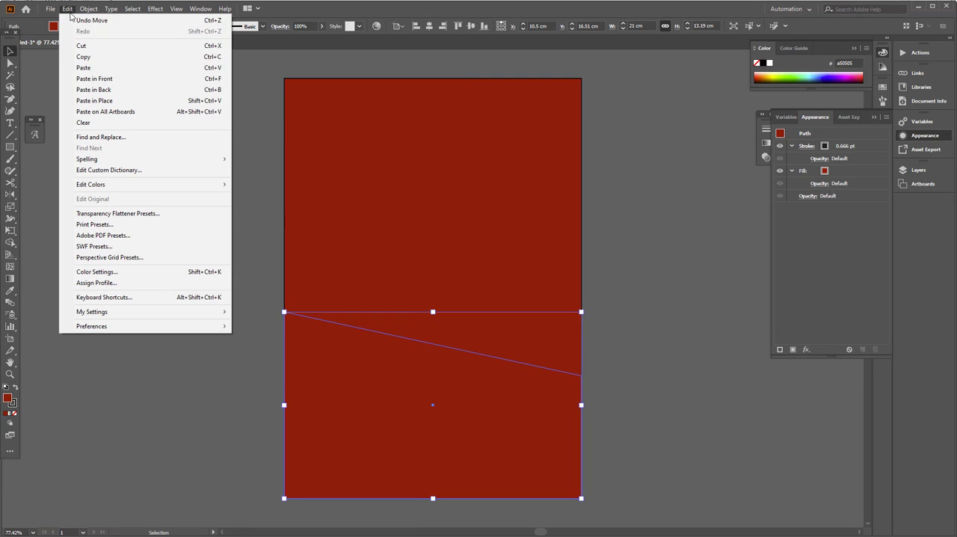
click(95, 100)
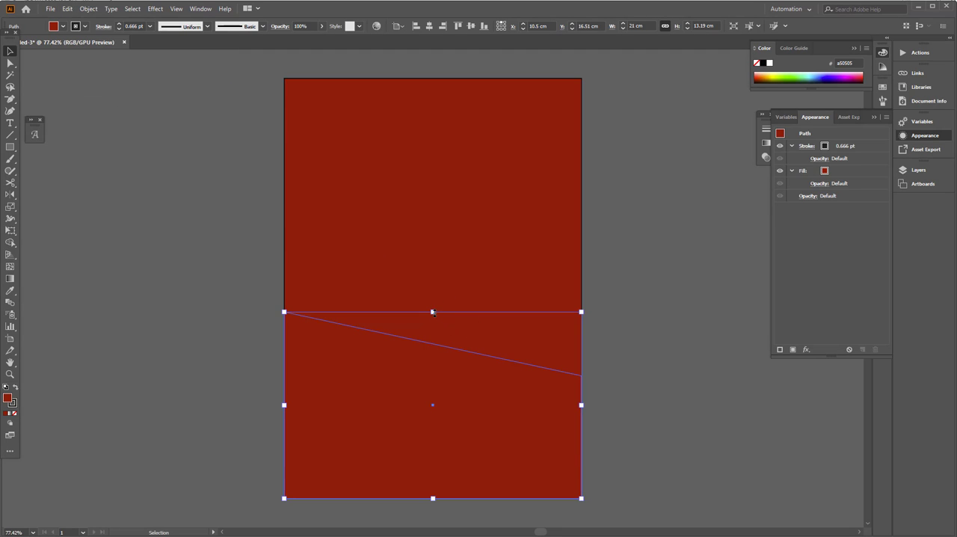
drag(433, 312, 435, 299)
key(ctrl+[)
Step: Place the linked image smooth-white-stucco-wall_1194-6983.jpg about 22.6 cm wide over the lower part of the artboard
click(419, 375)
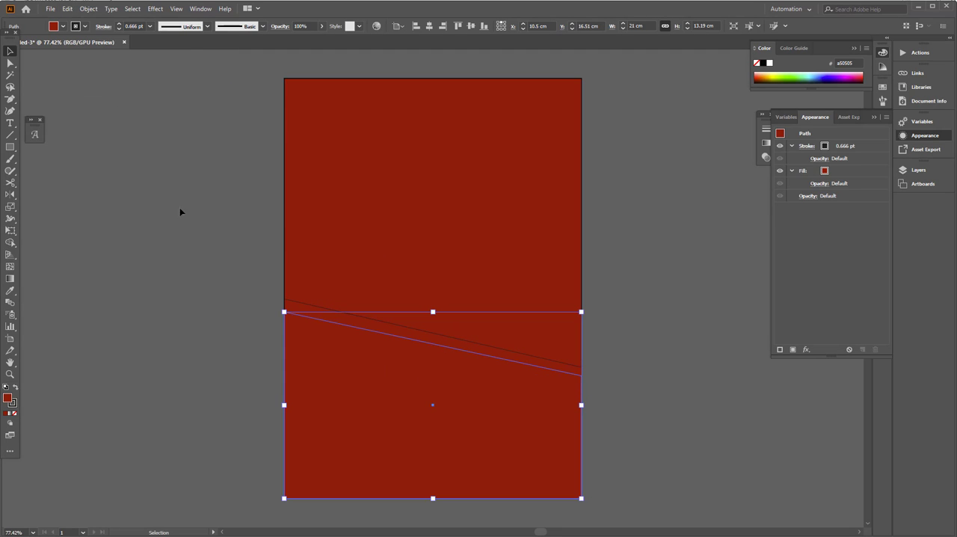
click(51, 9)
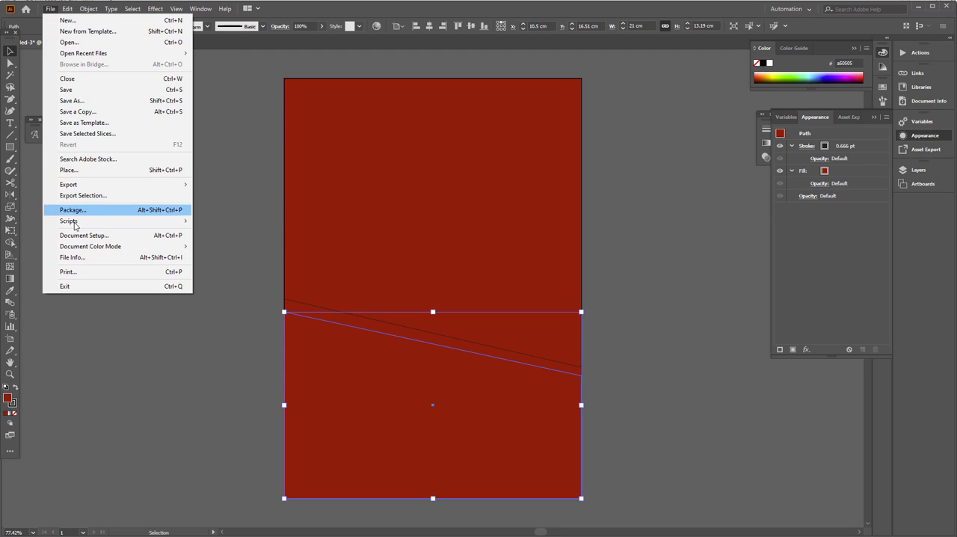
click(84, 171)
click(678, 171)
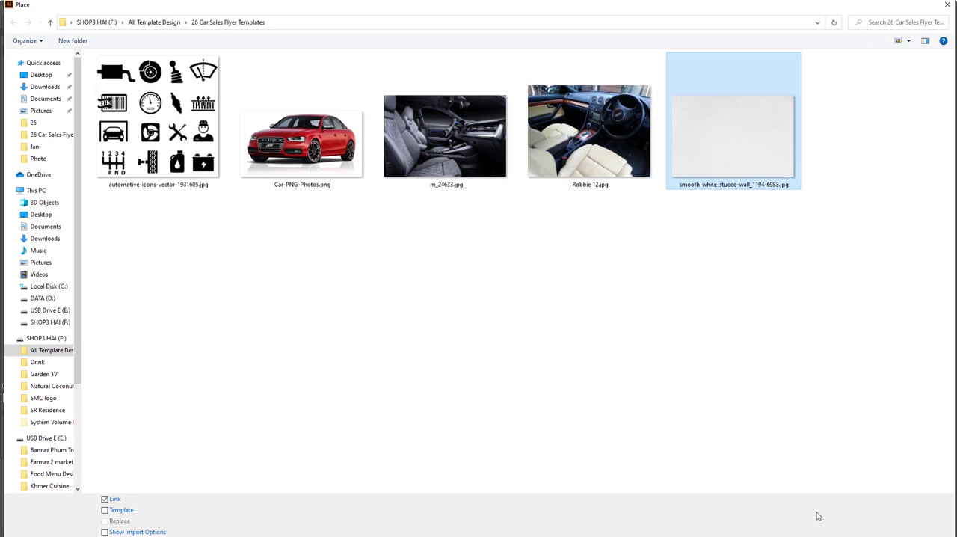
key(Return)
drag(261, 300, 664, 513)
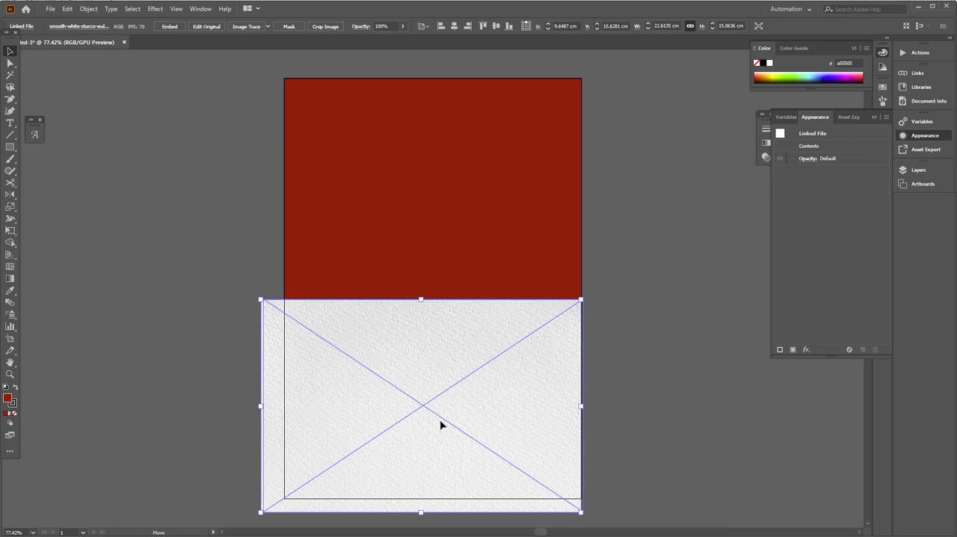
drag(438, 382, 445, 382)
Step: Move the stucco image beneath the front slanted shape and clip it to that shape with a clipping mask
click(918, 171)
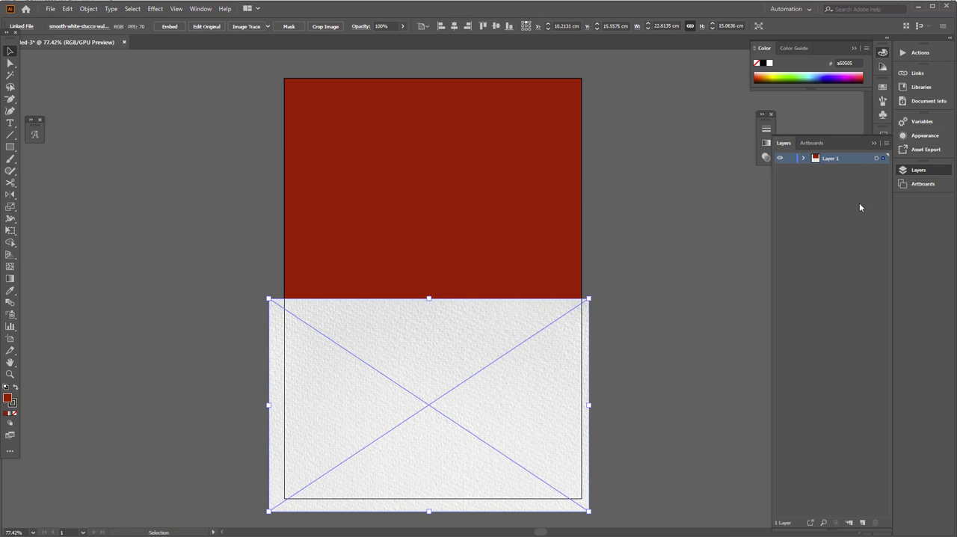
click(804, 158)
drag(836, 170, 836, 184)
click(468, 374)
shift+click(468, 332)
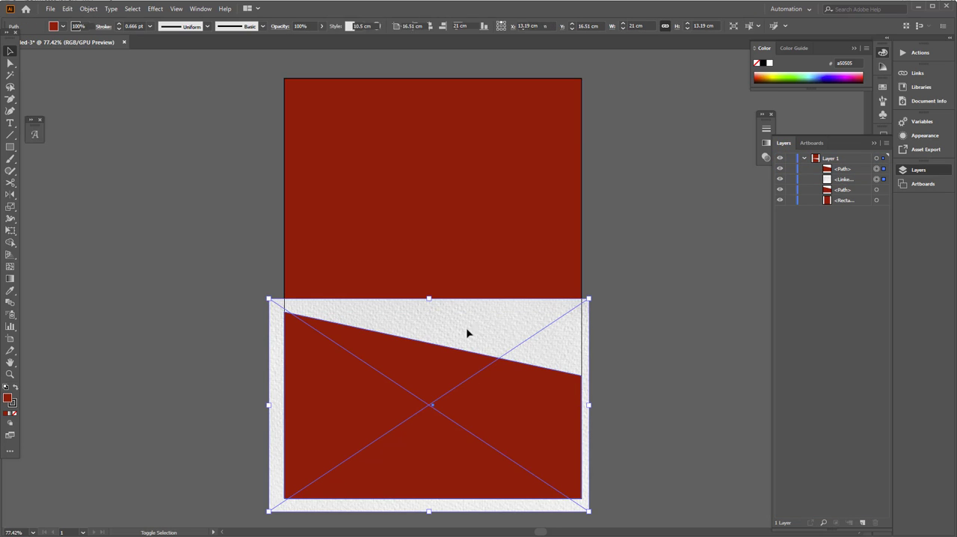
right_click(424, 353)
click(448, 443)
click(658, 447)
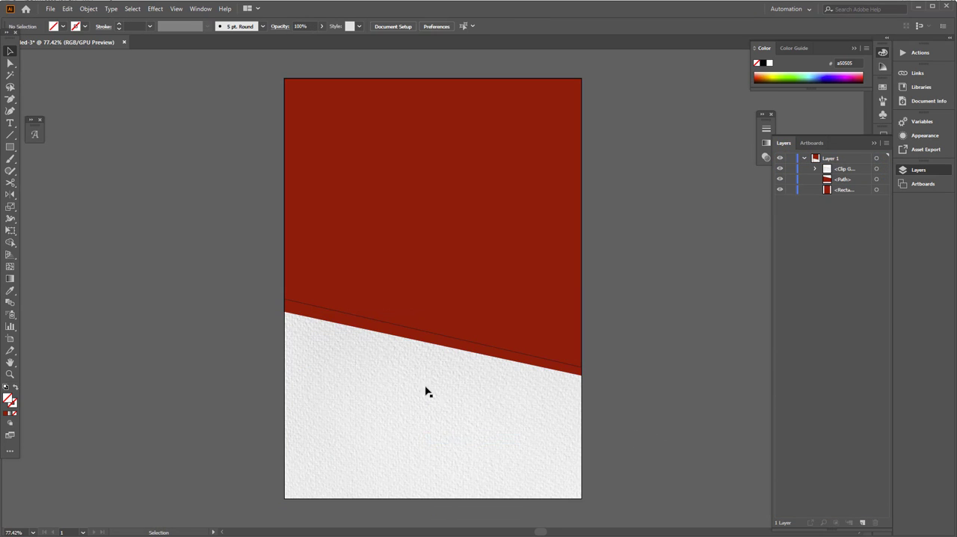
Step: Fill the taller slanted shape behind the stucco texture with light grey c6c6c6
click(350, 314)
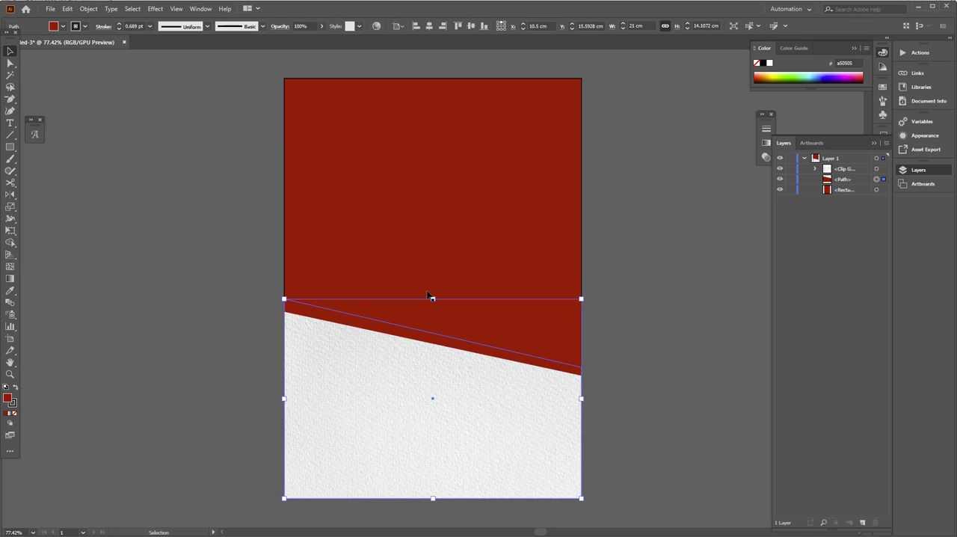
click(63, 27)
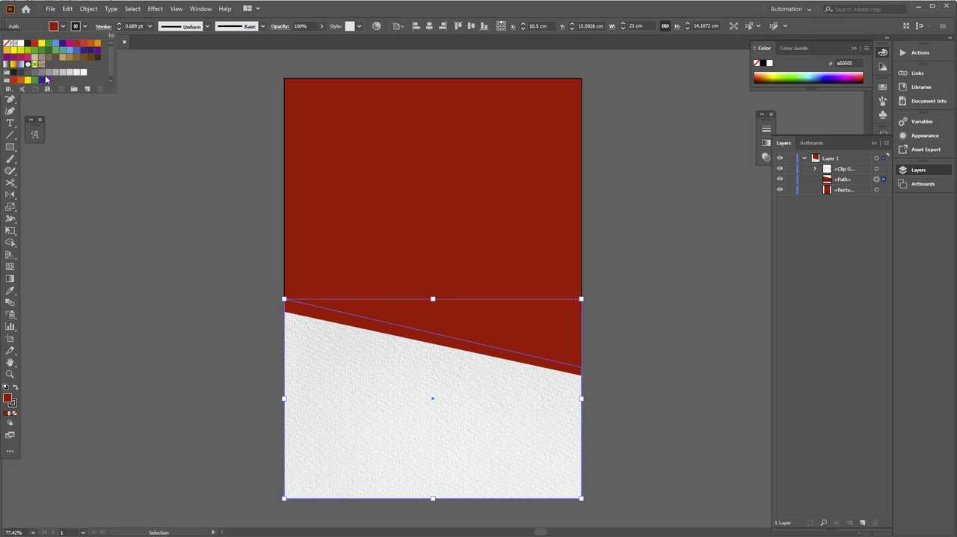
click(65, 73)
click(134, 209)
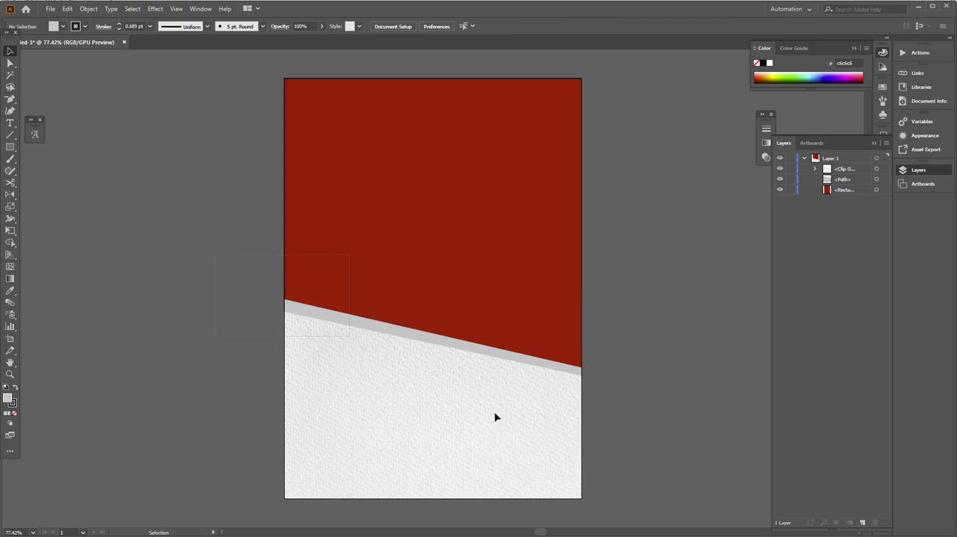
Step: Remove the stroke from the red background rectangle and the grey slanted shape
key(ctrl+a)
click(246, 222)
drag(376, 299, 376, 300)
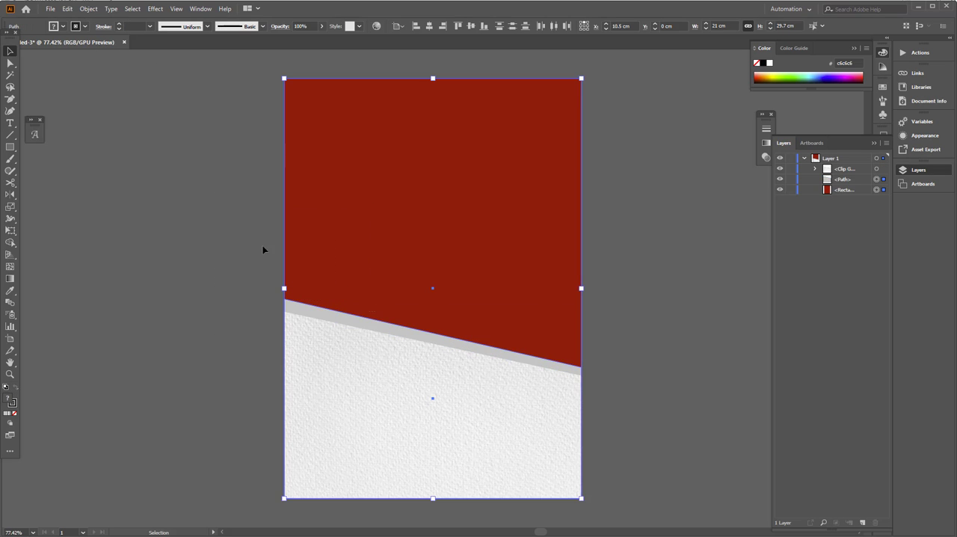
click(85, 26)
click(6, 42)
click(119, 226)
Step: Draw a grey square about 11.29 cm wide on the right side of the red area
key(space)
mouse_move(209, 228)
mouse_down()
mouse_move(203, 248)
mouse_move(233, 237)
mouse_move(225, 222)
mouse_up()
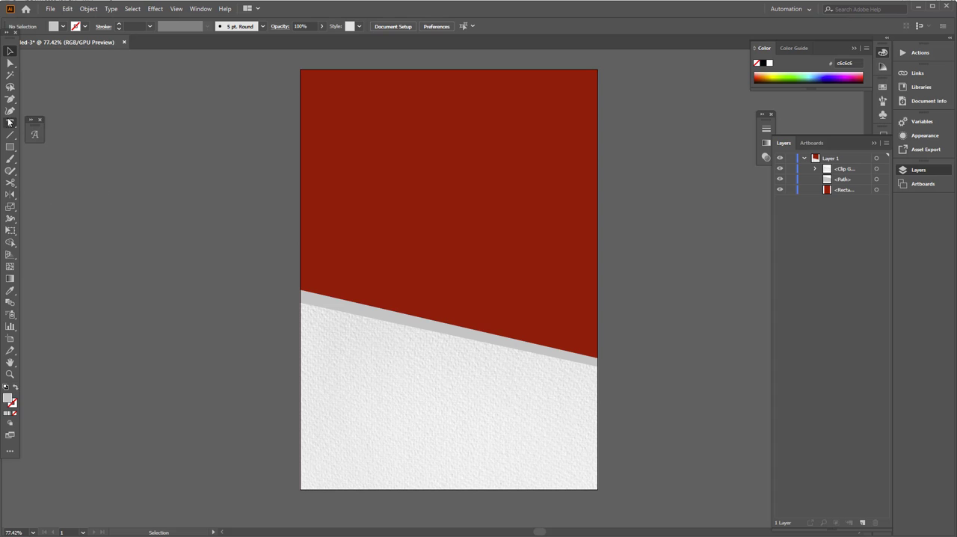
click(9, 148)
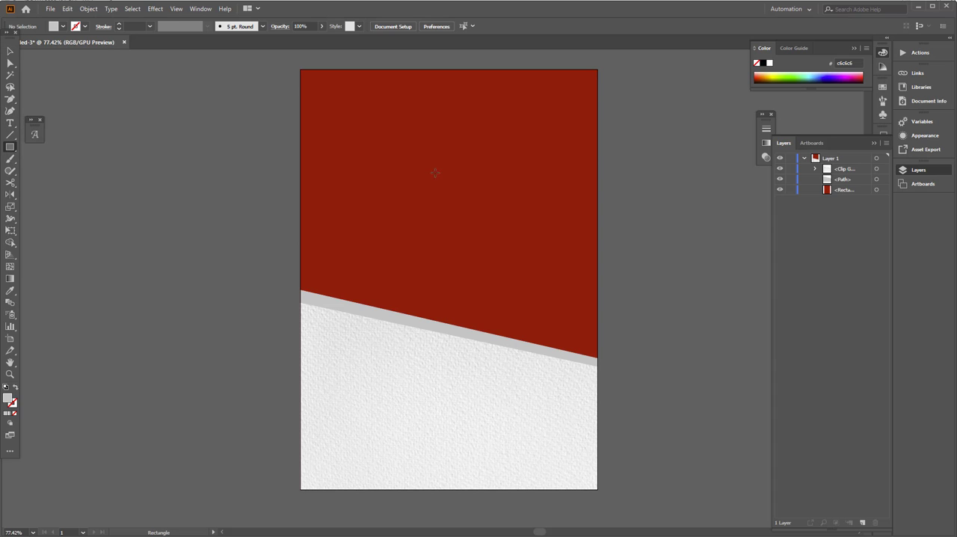
drag(427, 160, 587, 319)
click(10, 53)
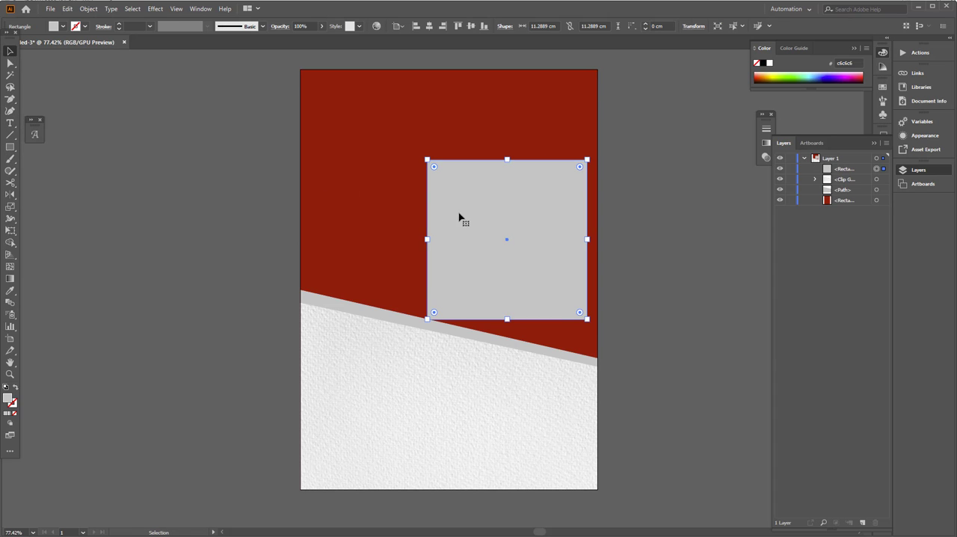
Step: Rotate the grey square by 45 degrees into a diamond
right_click(463, 217)
mouse_move(494, 369)
click(613, 394)
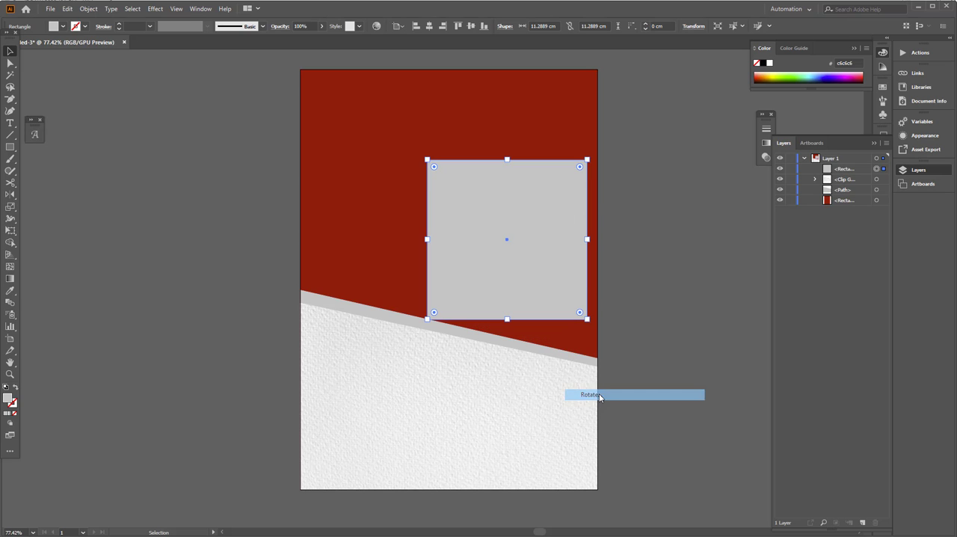
key(Return)
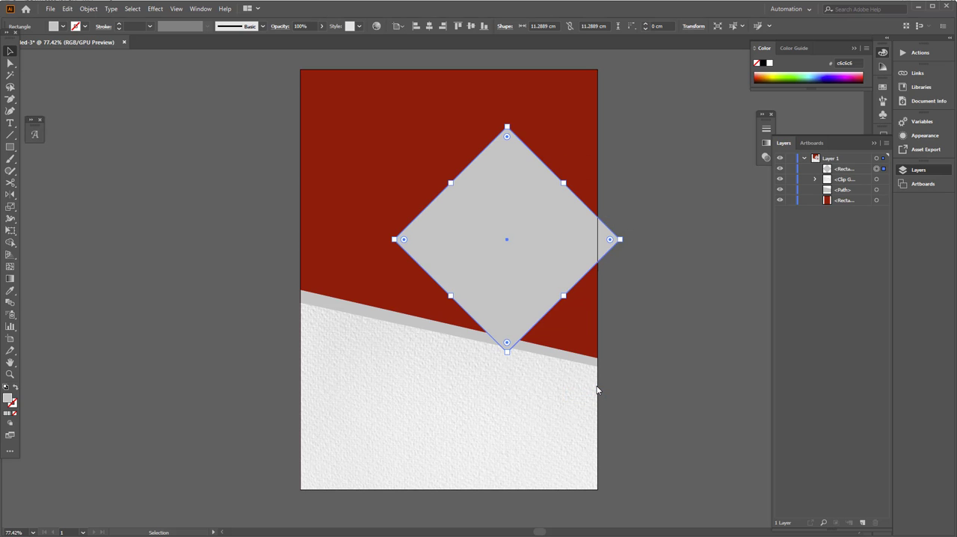
Step: Move the grey diamond up so it overlaps the artboard's top edge near the upper-right corner
click(680, 292)
key(space)
drag(579, 291, 556, 327)
drag(512, 296, 547, 112)
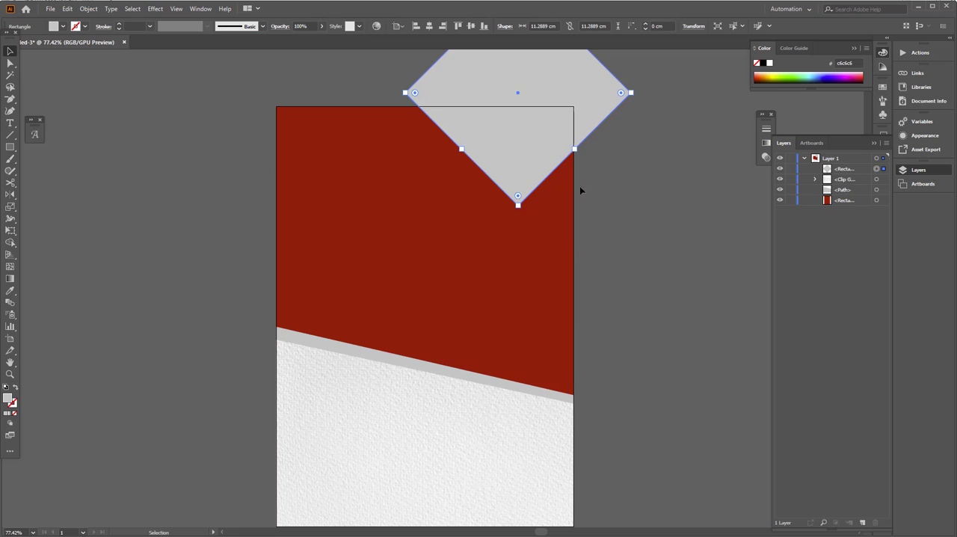
click(641, 210)
Step: Duplicate the grey diamond straight below, with the copy's upper tip overlapping the original over the red area
drag(540, 170, 475, 347)
drag(467, 276, 452, 196)
shift+click(438, 112)
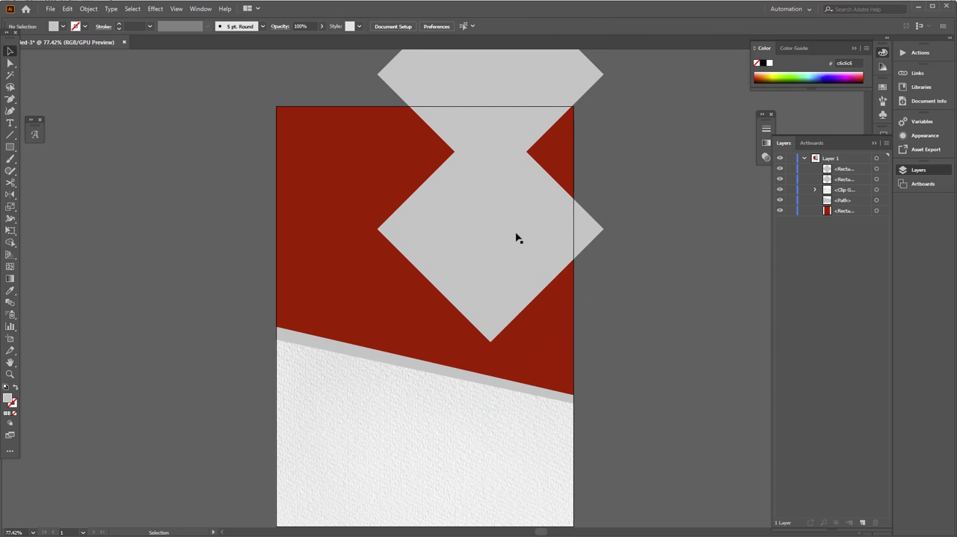
Step: Duplicate the lower grey diamond straight below and space the three diamonds evenly in a vertical column
drag(541, 207, 536, 317)
shift+click(509, 125)
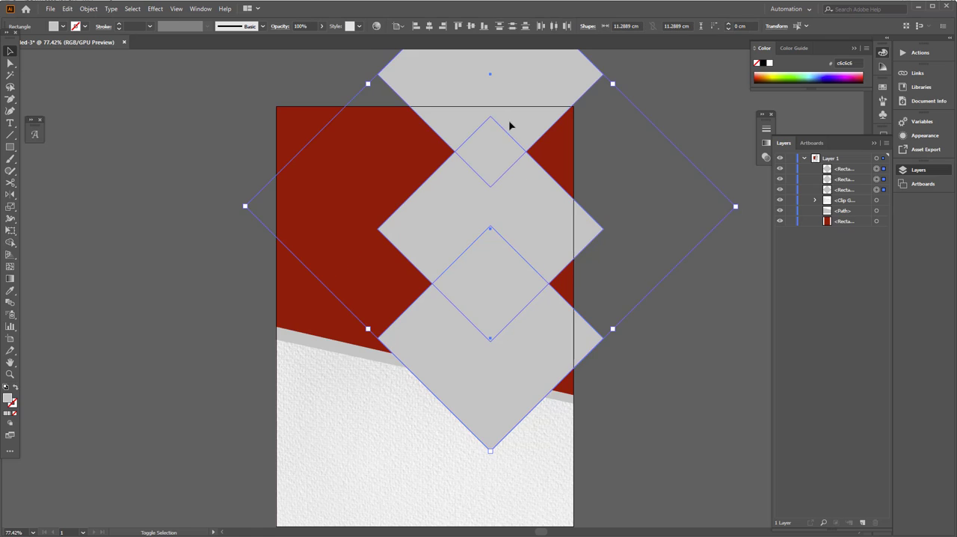
click(403, 28)
click(469, 38)
click(513, 27)
click(667, 382)
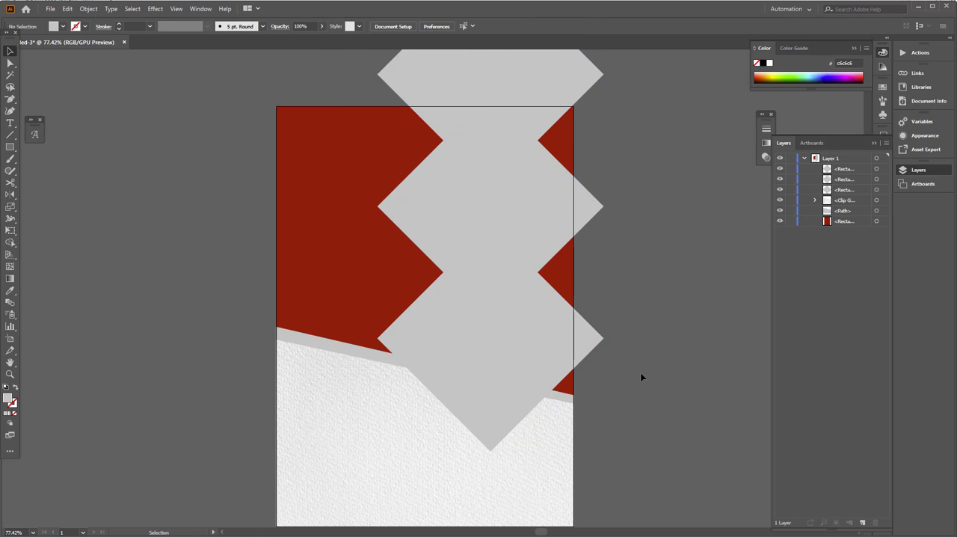
Step: Unite the three overlapping grey diamonds into a single shape with Pathfinder
drag(641, 374, 620, 406)
click(491, 364)
shift+click(482, 220)
shift+click(477, 95)
drag(515, 109, 500, 137)
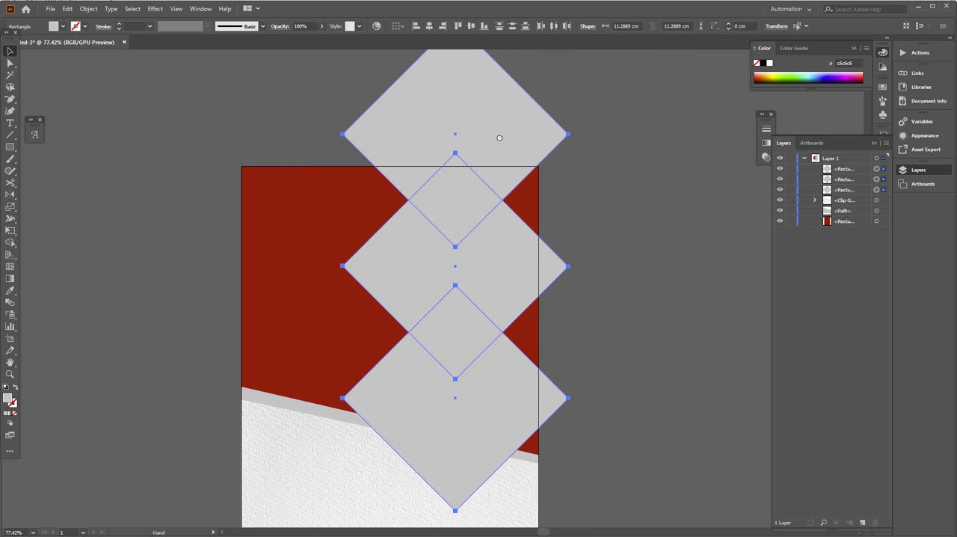
click(201, 9)
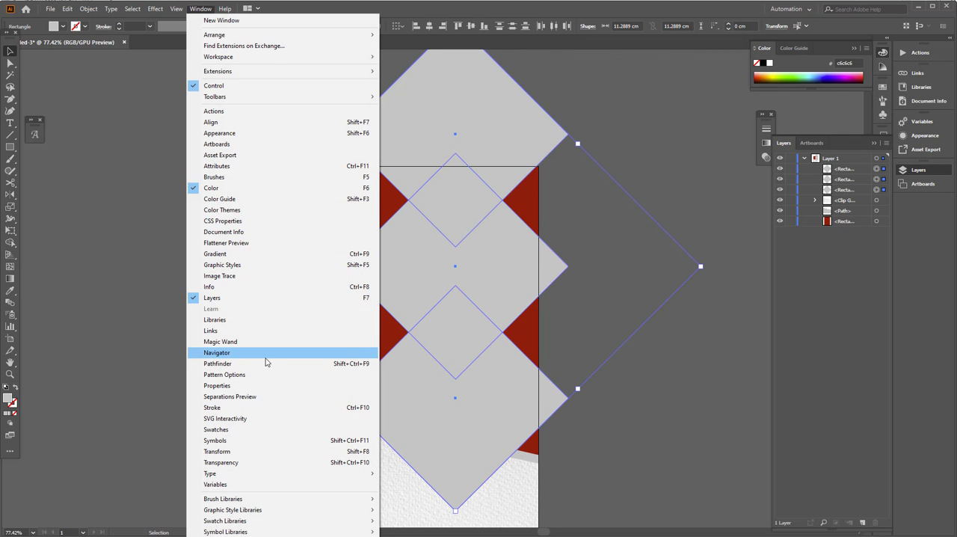
click(267, 365)
click(622, 136)
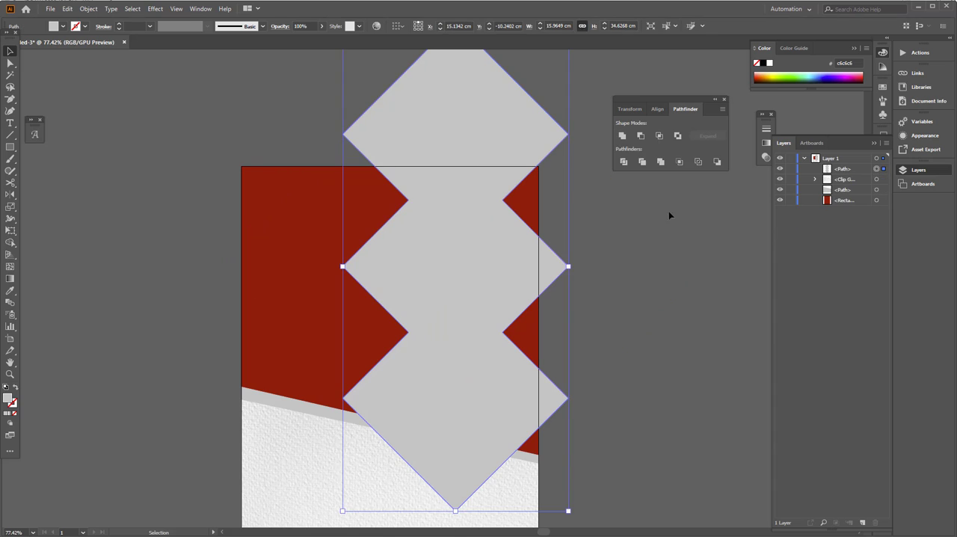
Step: Draw a grey rectangle about 8.57 × 21.77 cm over the diamond column's right half, reaching the artboard's right edge
click(8, 148)
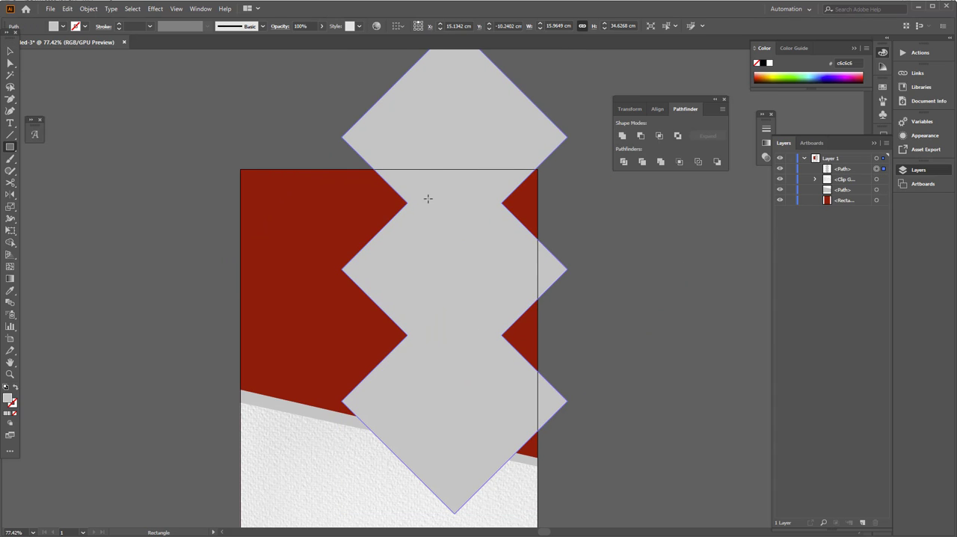
mouse_move(417, 168)
mouse_down()
mouse_move(524, 412)
mouse_move(540, 475)
mouse_up()
click(11, 52)
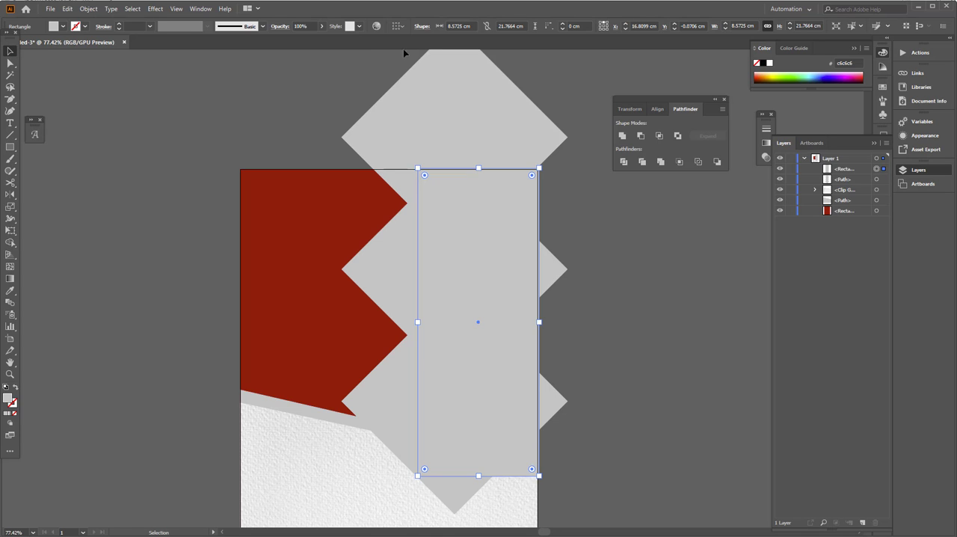
Step: Align the rectangle to the artboard's right and top edges and unite it with the diamond column
click(397, 26)
click(407, 60)
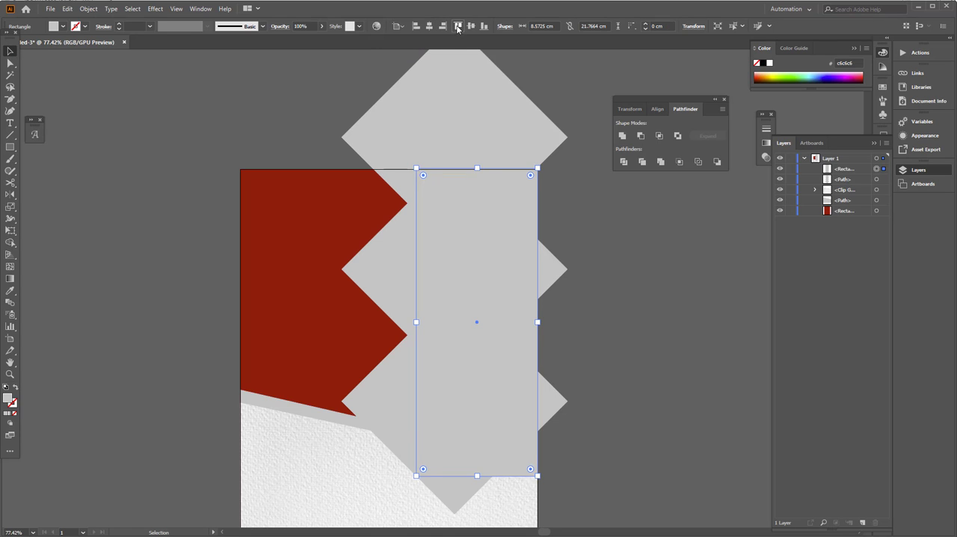
shift+click(436, 139)
click(622, 139)
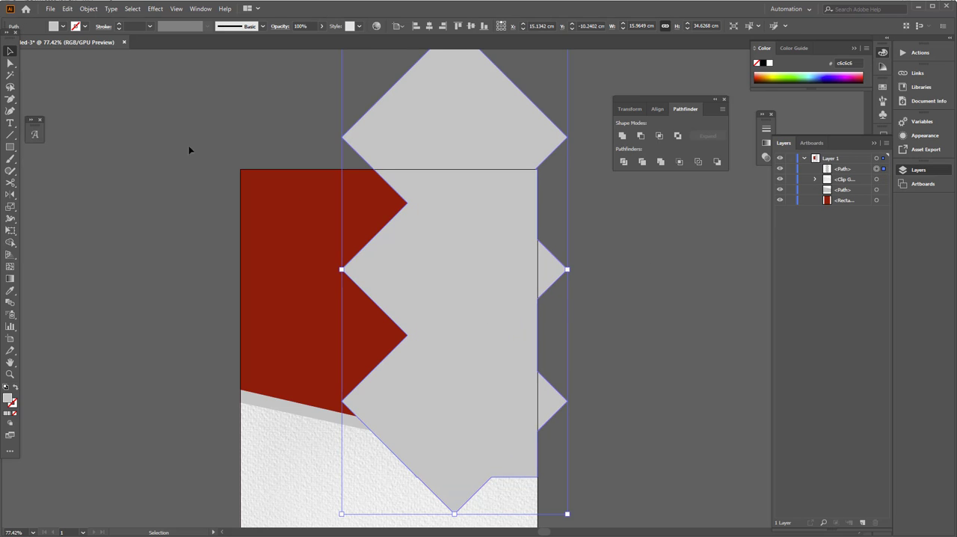
Step: Create a rectangle 21 cm wide and 29.7 cm high
click(314, 257)
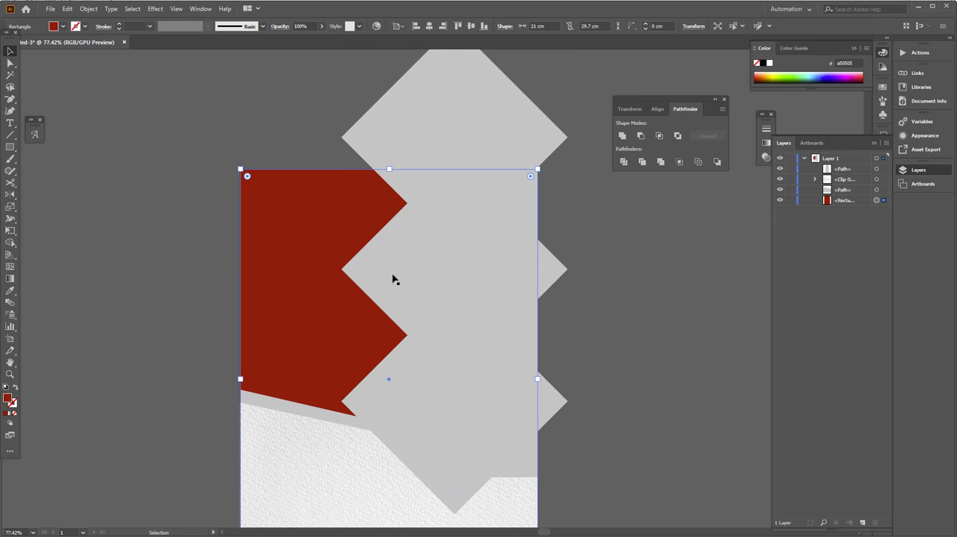
click(394, 274)
click(11, 146)
click(263, 202)
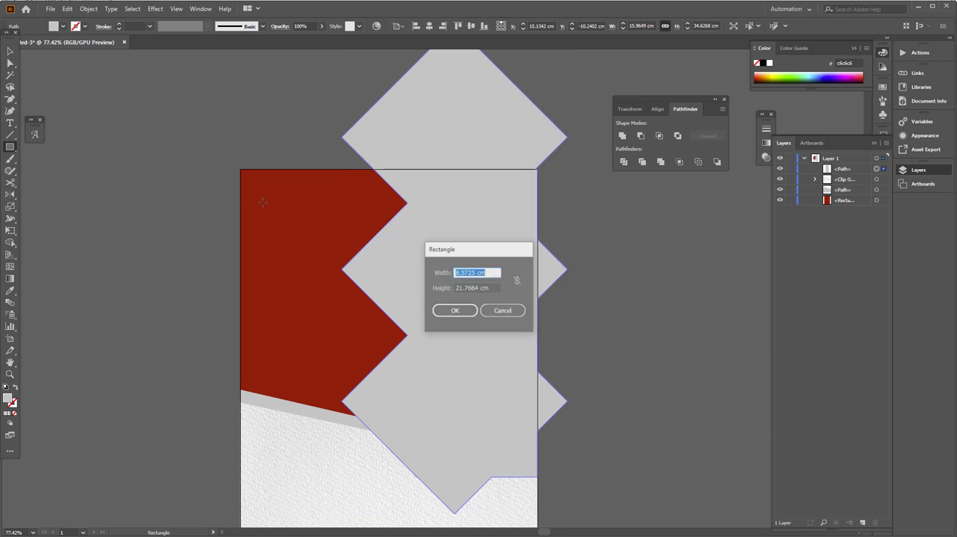
key(Tab)
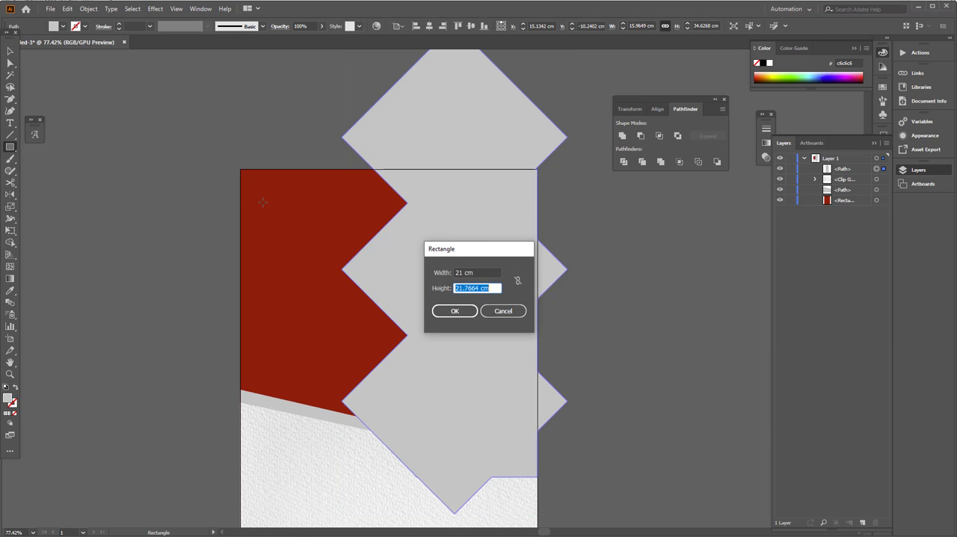
text(29.7)
key(Return)
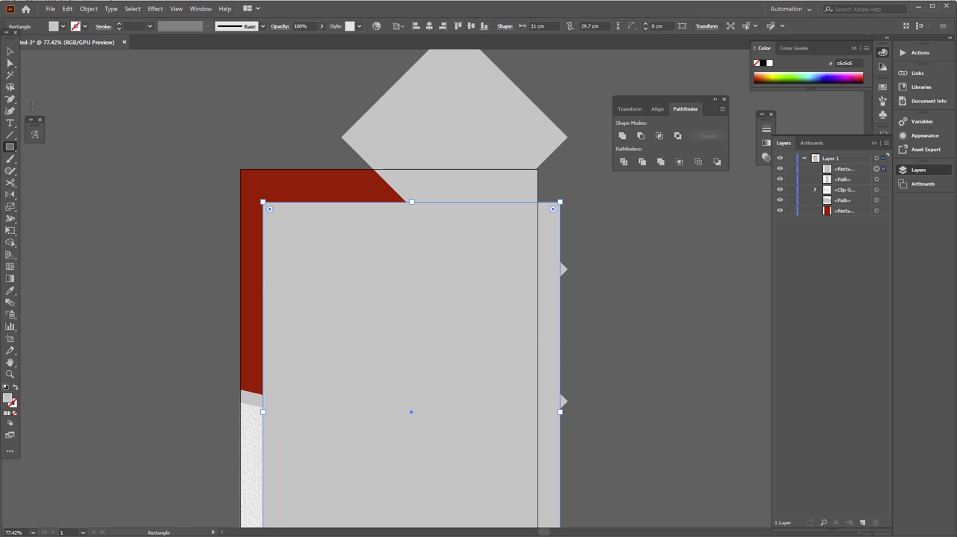
Step: Give the 21 × 29.7 cm rectangle a black stroke and no fill
click(11, 53)
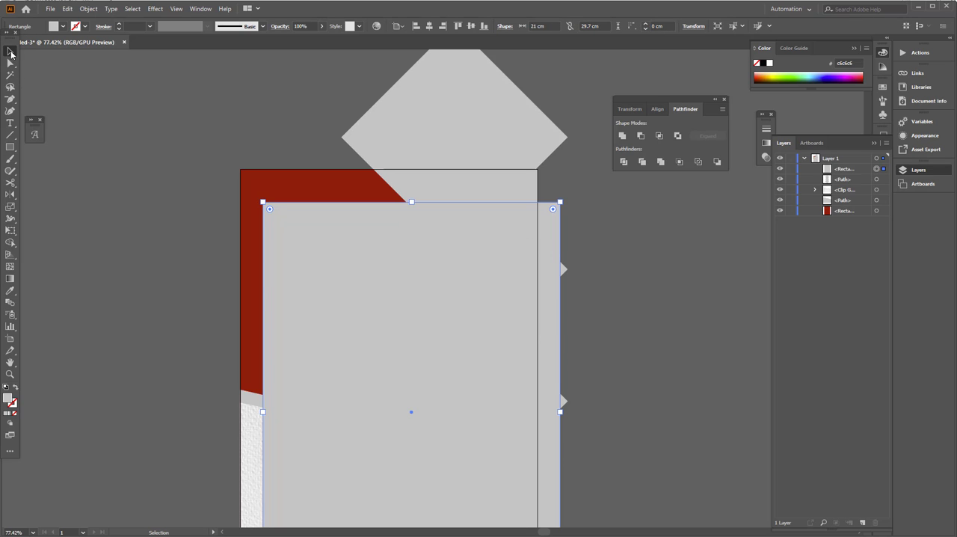
click(15, 387)
click(76, 26)
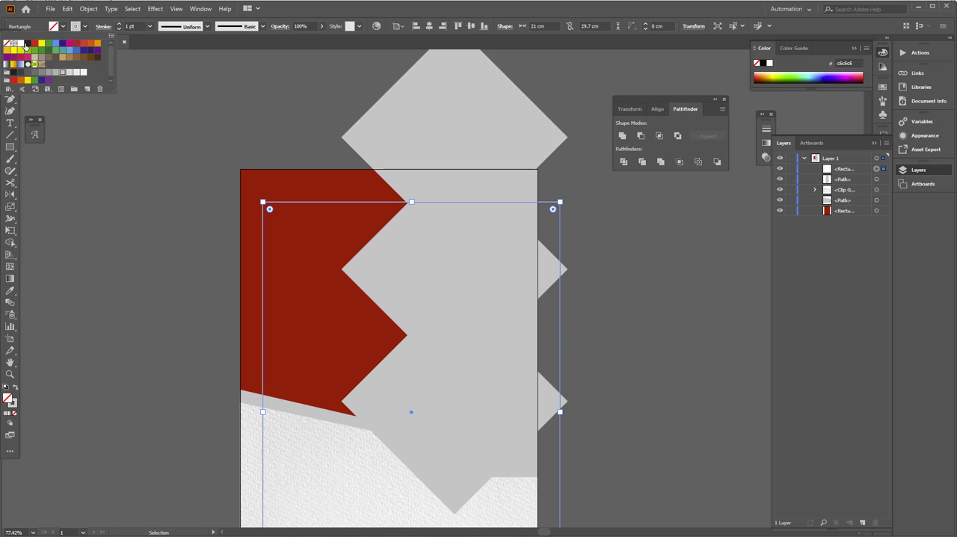
click(26, 43)
click(64, 28)
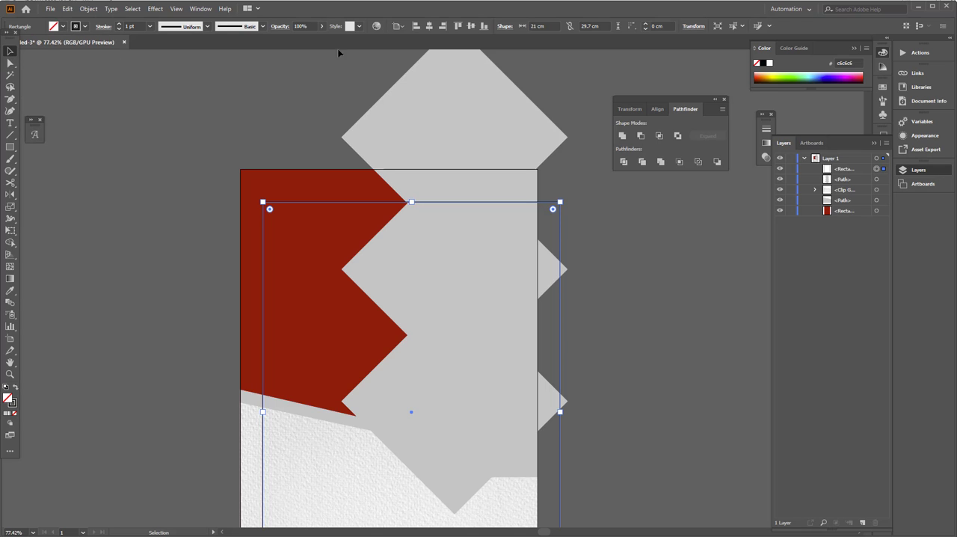
Step: Align the outlined rectangle to the artboard's left and top edges
click(416, 28)
click(458, 26)
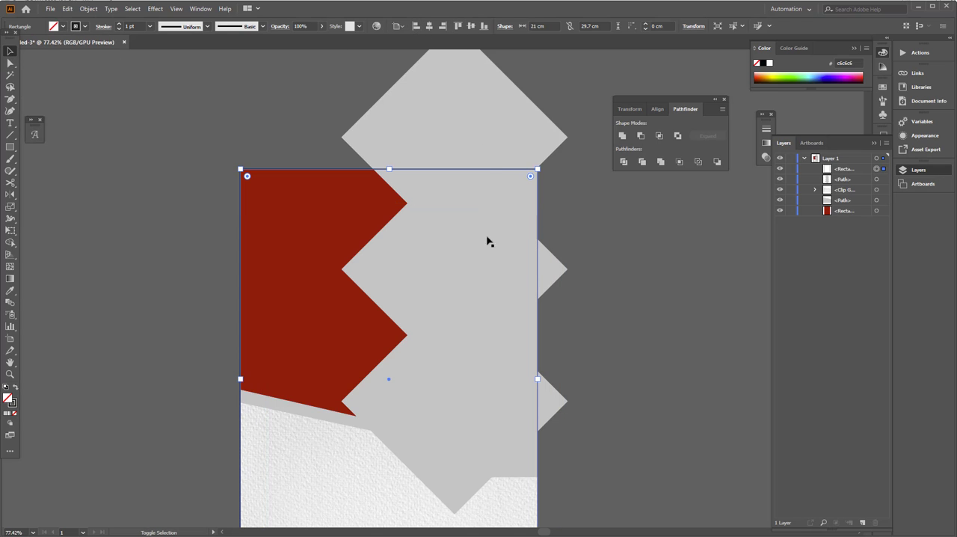
click(486, 151)
click(628, 286)
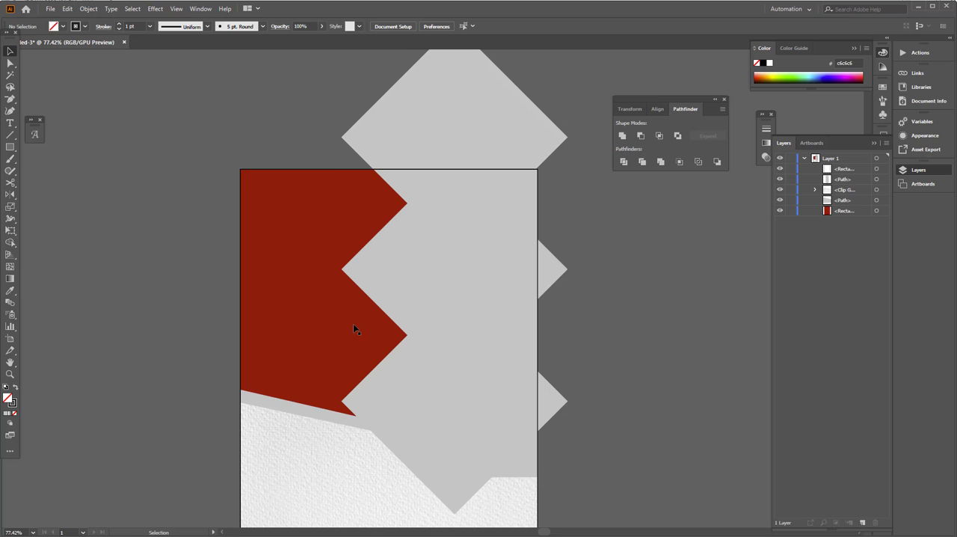
Step: Shorten the outlined rectangle from its bottom edge to a height of about 20.74 cm
click(328, 173)
scroll(423, 427, down, 3)
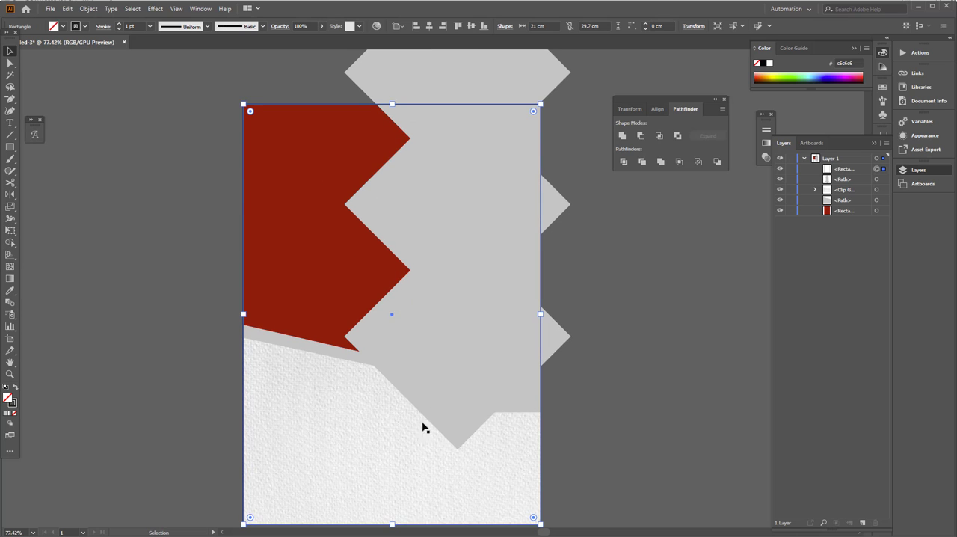
drag(392, 525, 389, 397)
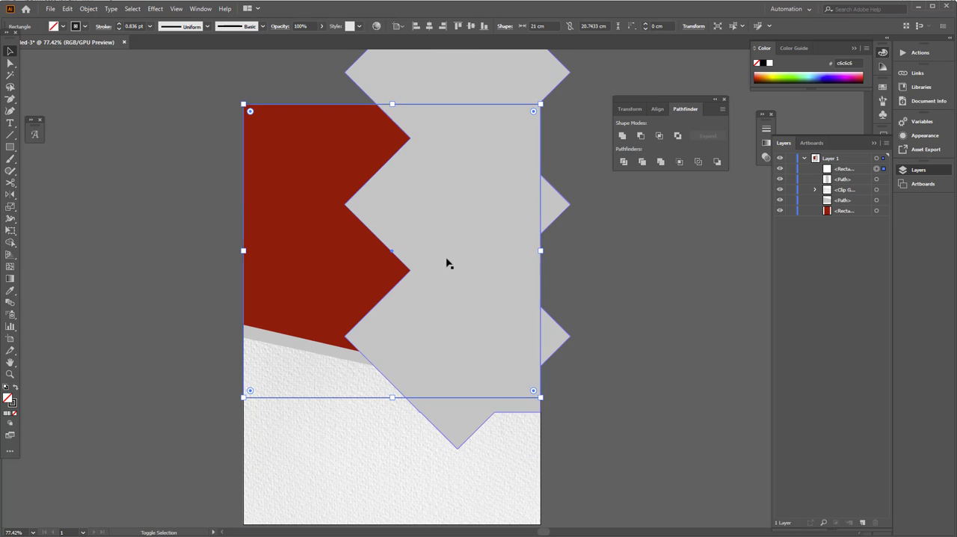
Step: Remove the parts of the grey zigzag shape outside the outlined rectangle with the Shape Builder
shift+click(374, 206)
drag(375, 206, 369, 252)
click(10, 245)
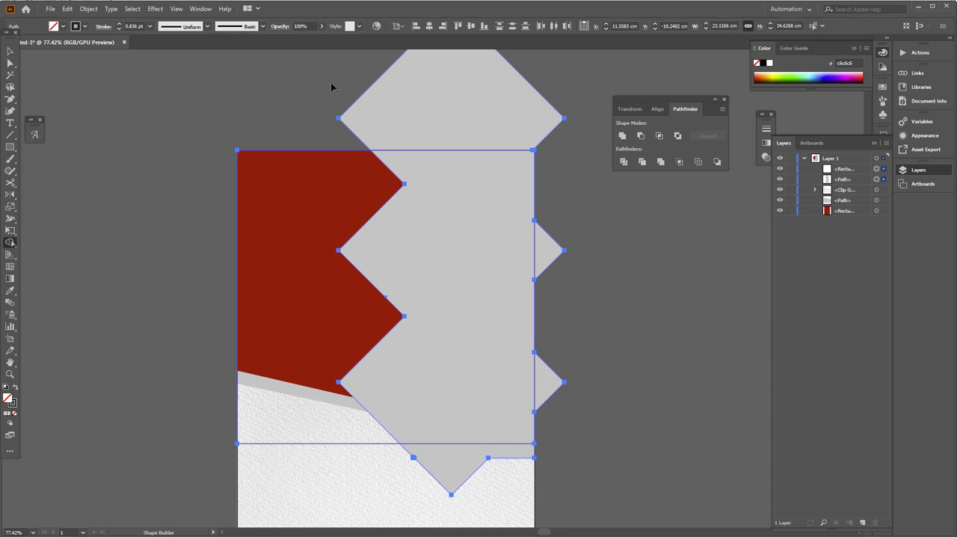
drag(344, 95, 446, 125)
alt+click(550, 250)
drag(546, 365, 546, 411)
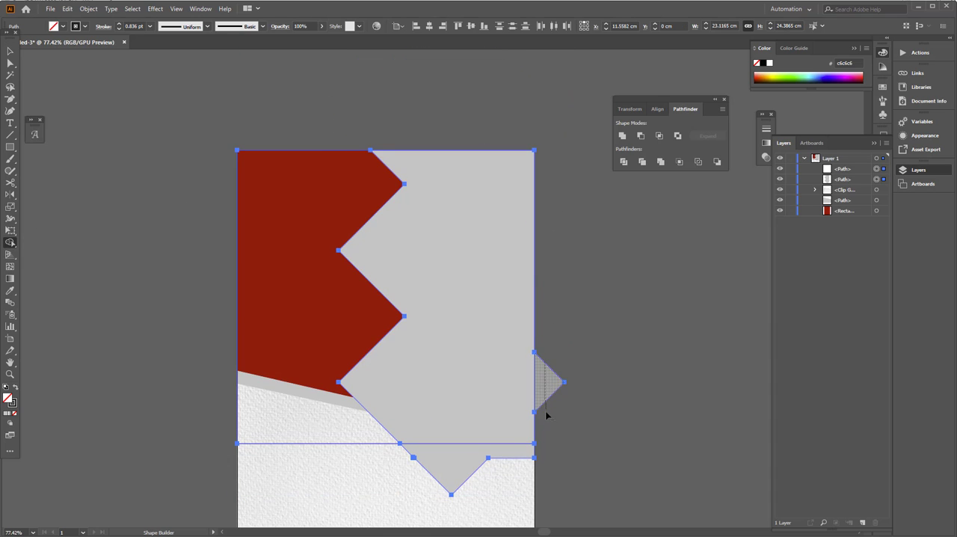
alt+click(454, 464)
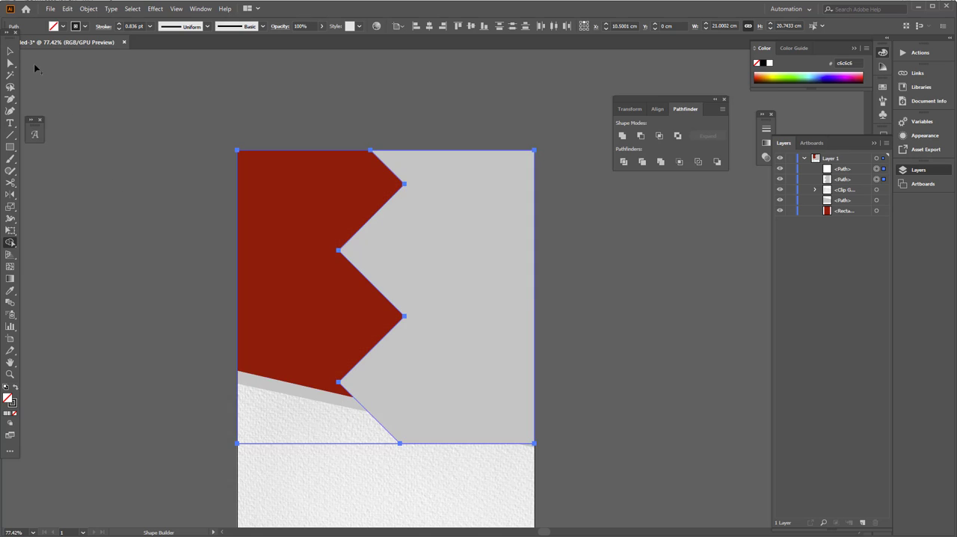
Step: Move the outlined rectangle off the artboard and delete it
key(v)
click(37, 63)
drag(271, 151, 685, 235)
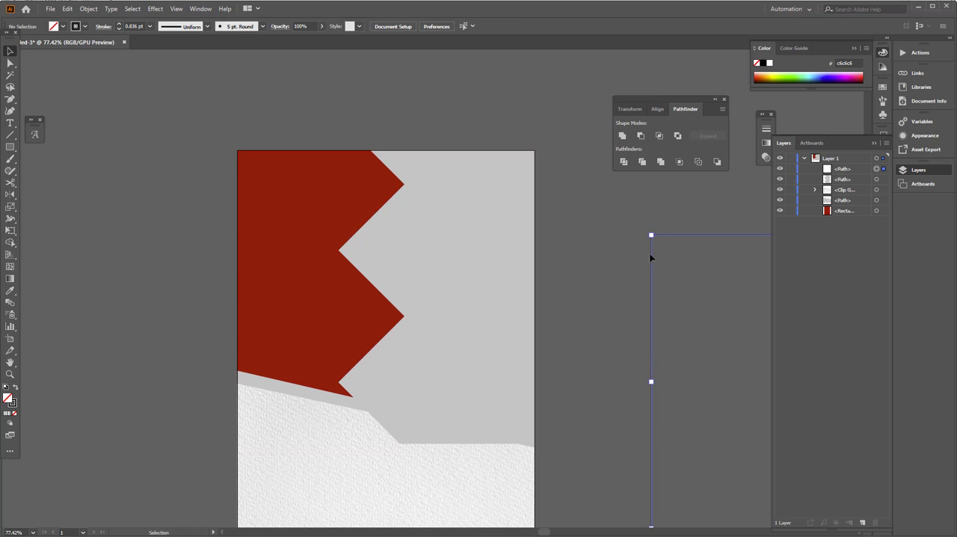
key(Delete)
Step: Create an inset copy of the grey zigzag shape with Offset Path at -0.7 cm
click(468, 291)
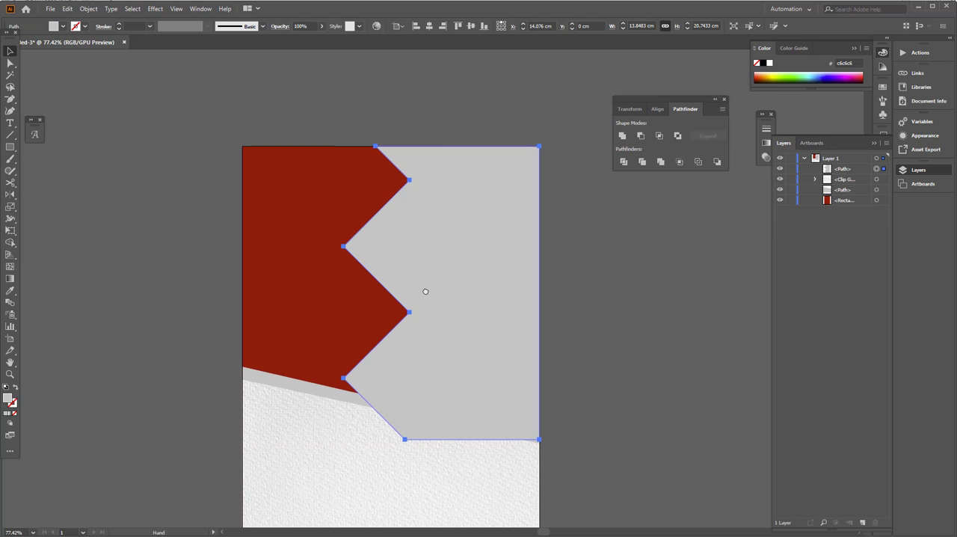
drag(497, 308, 468, 290)
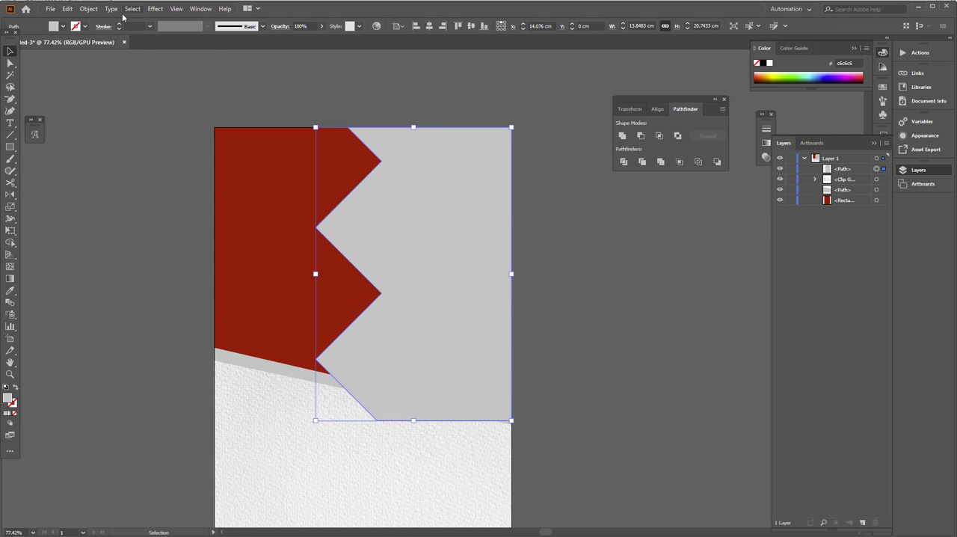
click(88, 8)
mouse_move(147, 249)
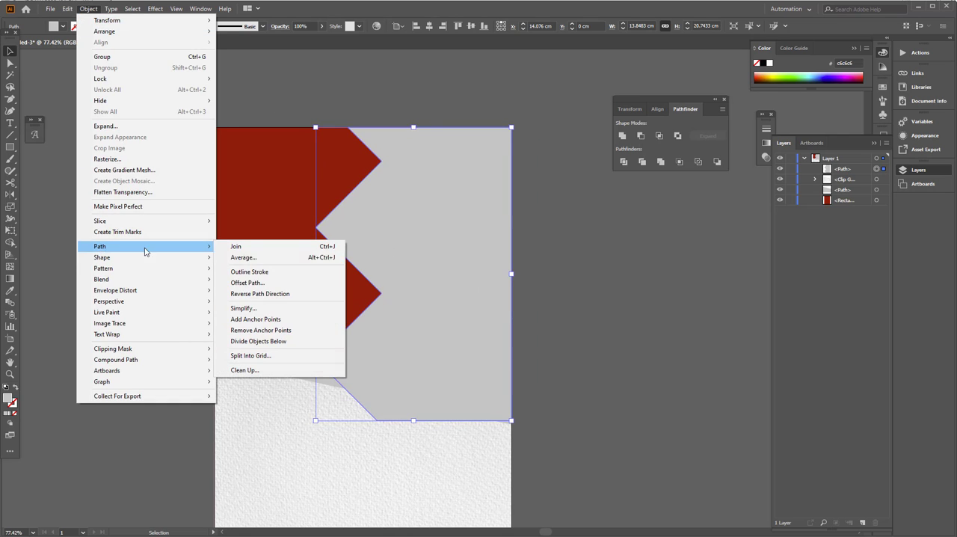
click(244, 283)
click(526, 418)
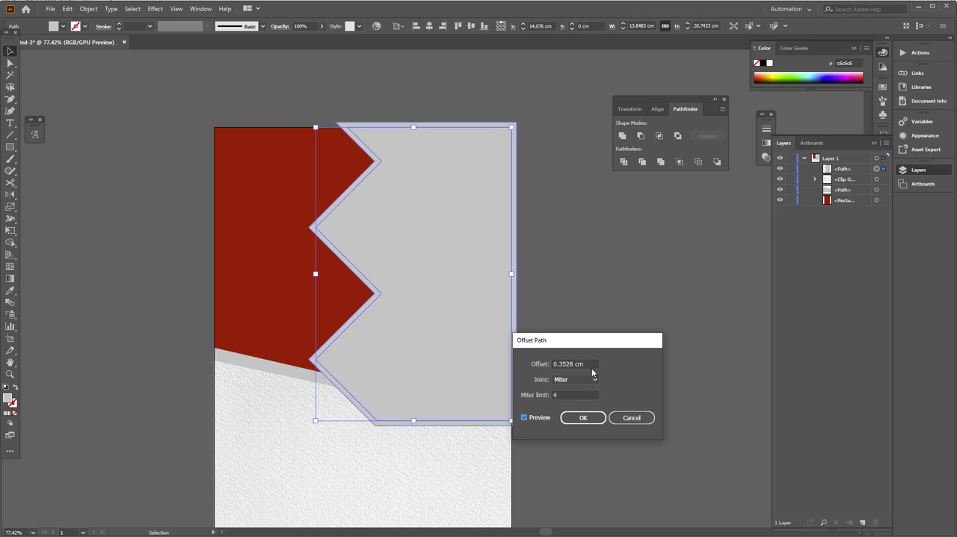
click(595, 364)
key(Down)
key(Down)
key(Down)
key(Down)
key(Down)
key(Down)
key(Down)
key(Down)
key(Down)
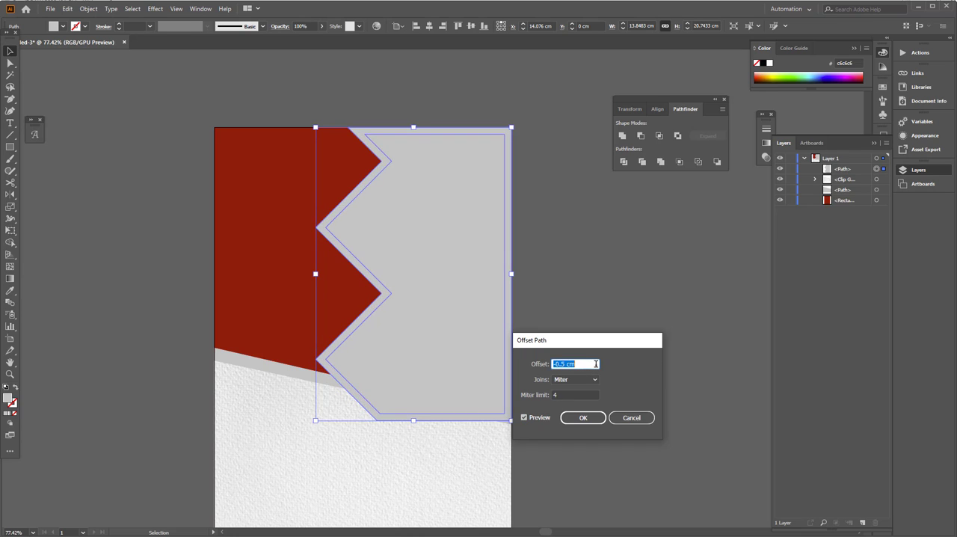
click(577, 417)
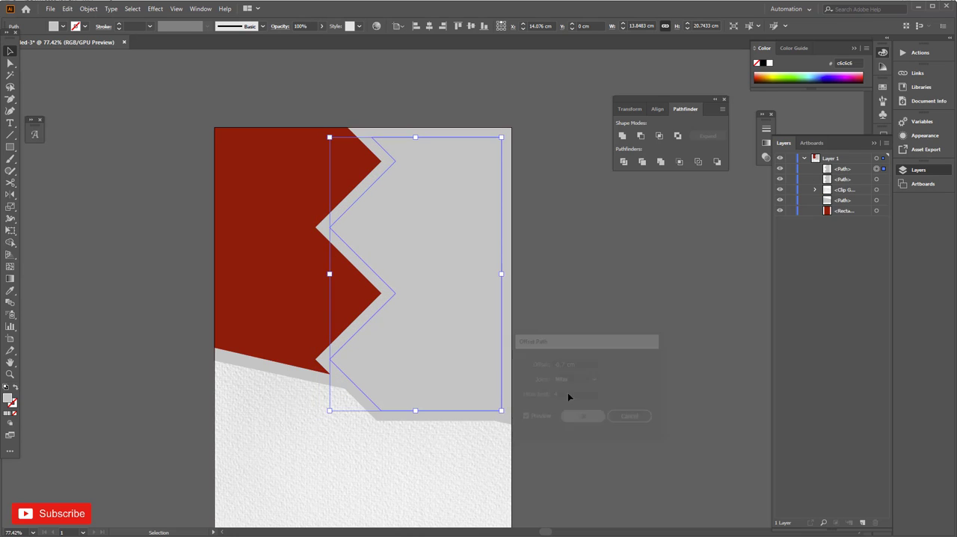
Step: Enlarge both grey zigzag shapes together to about 15.43 × 23.11 cm, extending past the artboard's top and right edges
click(553, 267)
click(483, 261)
drag(316, 282, 523, 444)
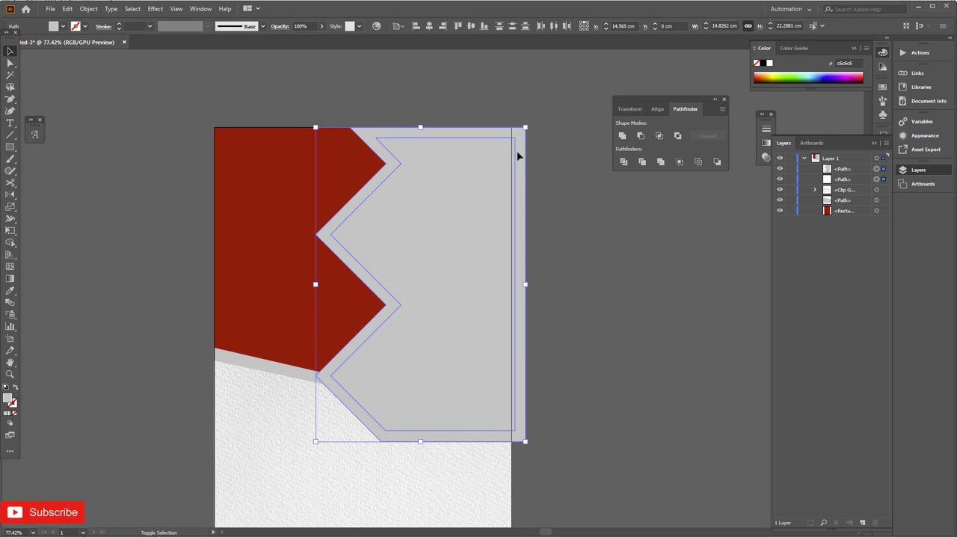
drag(527, 127, 533, 114)
drag(457, 174, 450, 174)
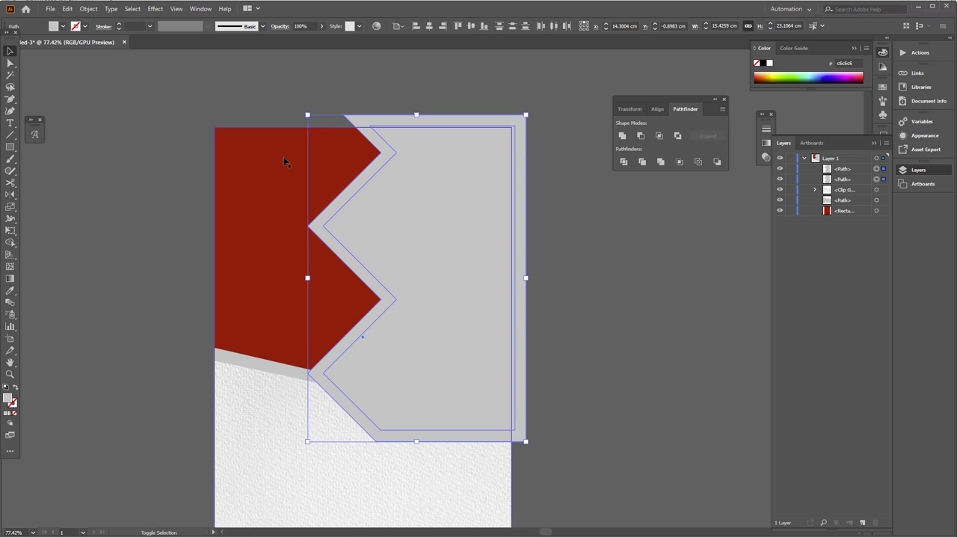
Step: Trim the parts of both grey shapes that extend beyond the red background with the Shape Builder
shift+click(284, 160)
click(11, 242)
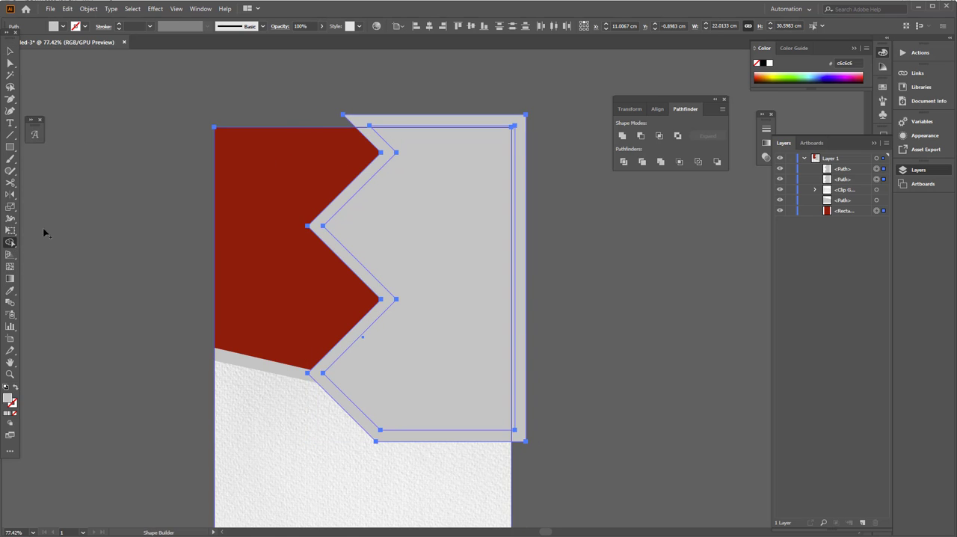
drag(383, 125, 385, 131)
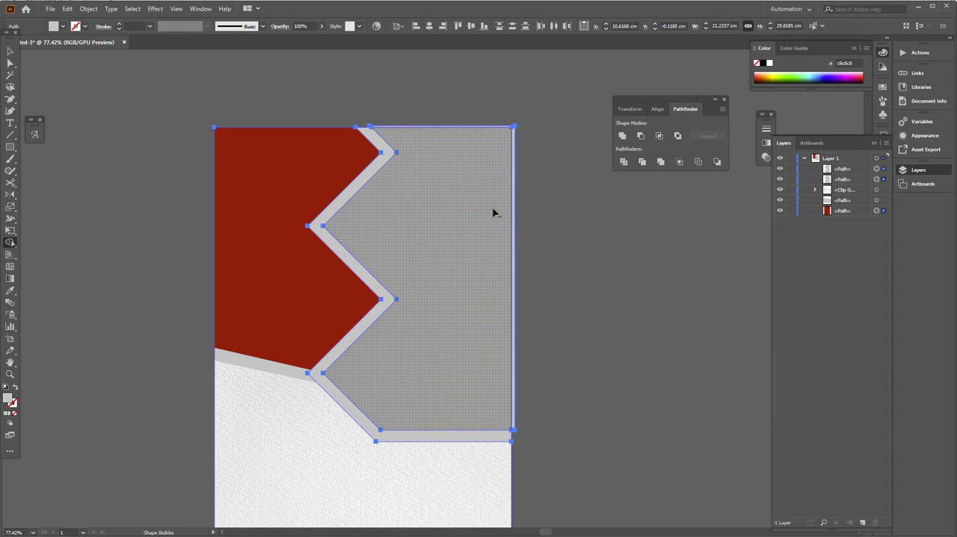
scroll(521, 176, up, 3)
drag(524, 177, 502, 164)
scroll(504, 198, down, 3)
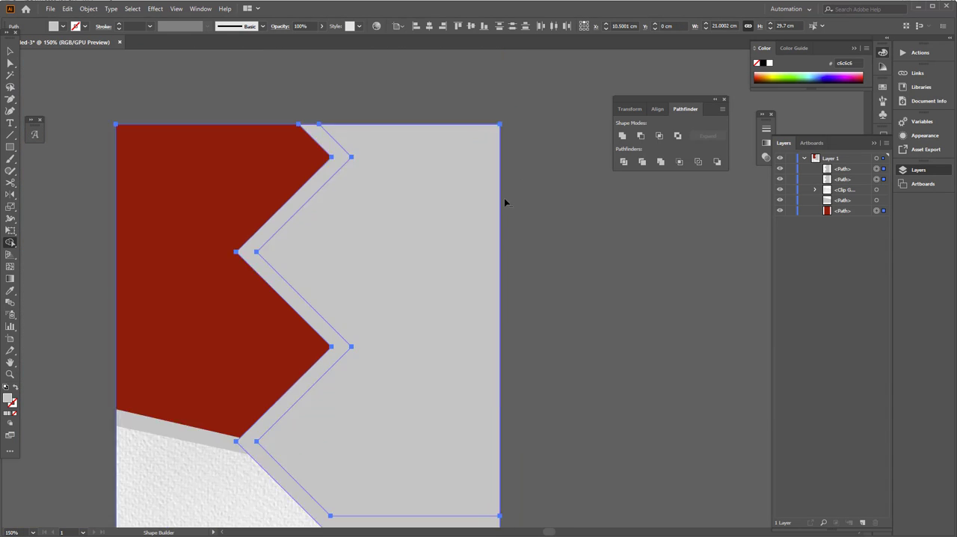
Step: Fill the larger outer grey zigzag shape with white so it forms a border around the inner one
click(16, 54)
click(62, 98)
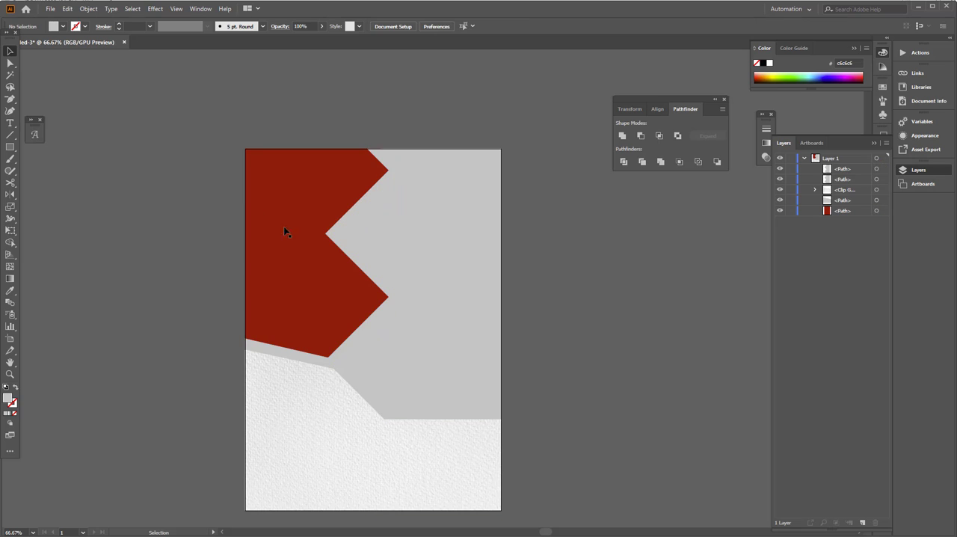
click(339, 234)
click(64, 26)
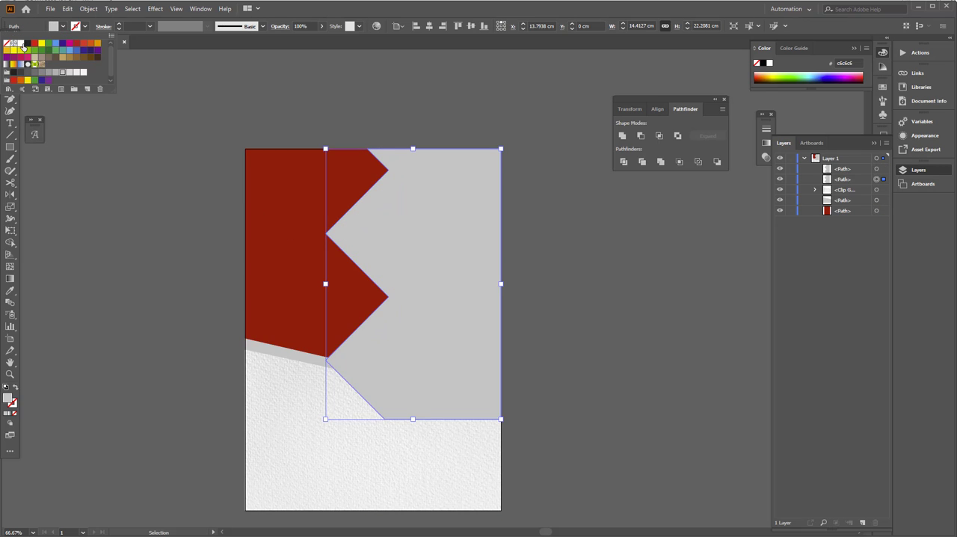
click(18, 44)
click(105, 129)
Step: Send the red background and both zigzag shapes behind the slanted textured lower section
click(355, 233)
drag(560, 241, 501, 232)
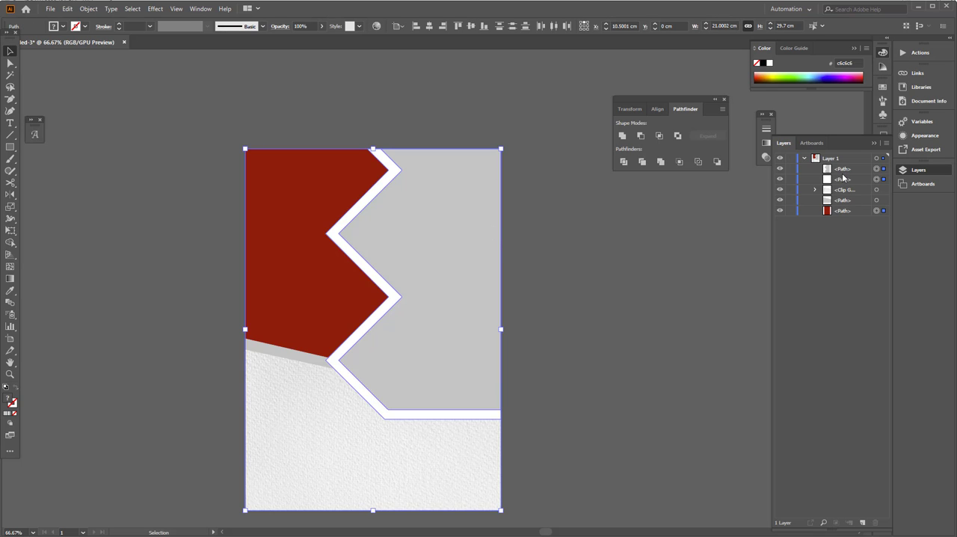
key(ctrl+7)
click(657, 341)
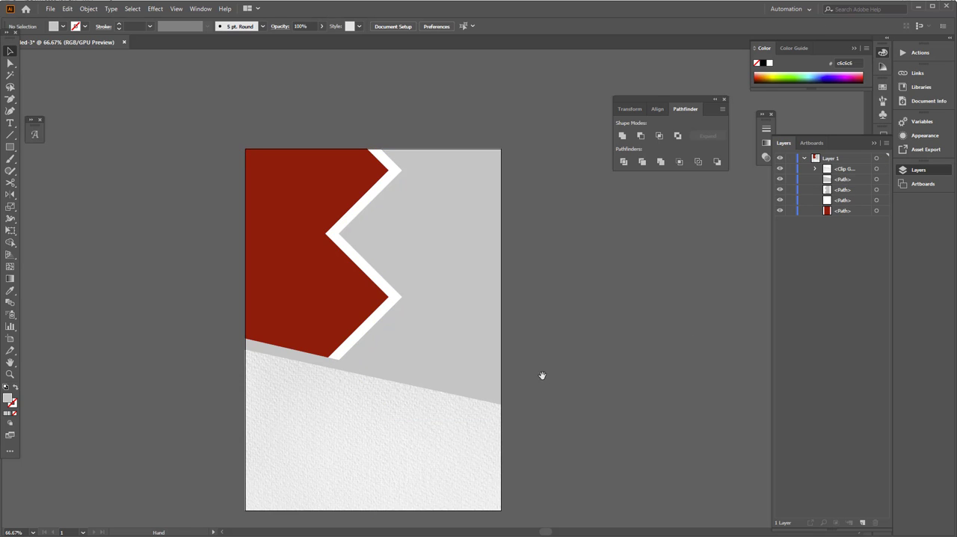
scroll(534, 356, down, 1)
Step: Place the linked image Robbie 12.jpg over the flyer at about 28.84 × 21.62 cm
click(461, 338)
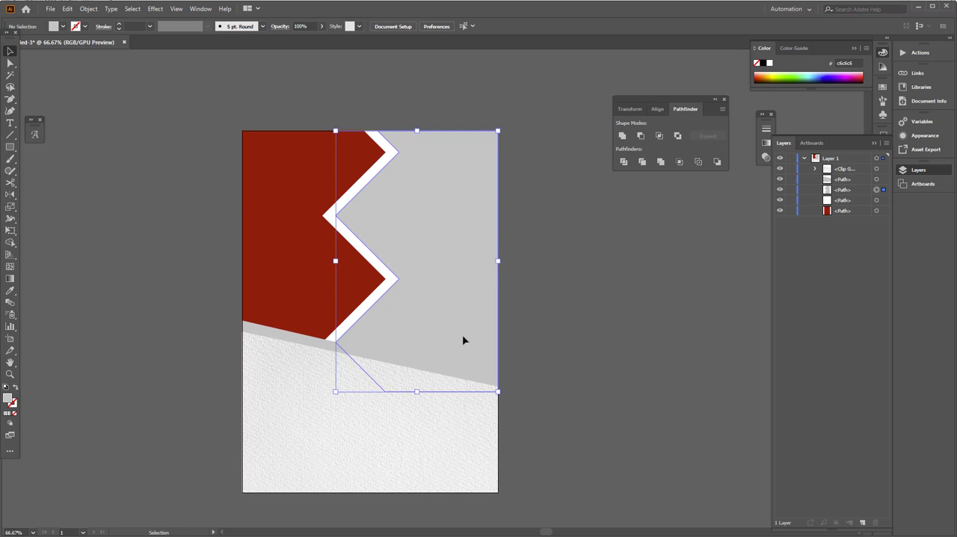
click(50, 9)
click(75, 173)
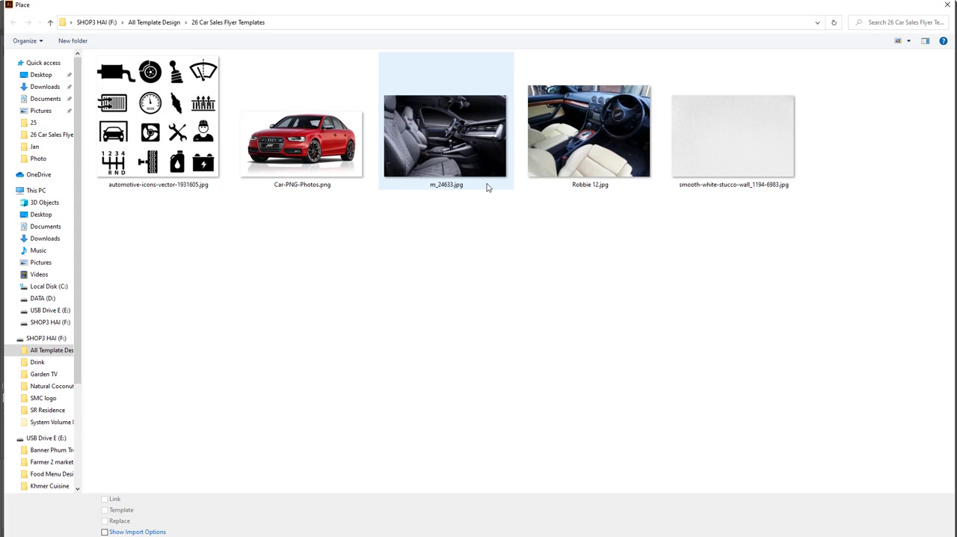
click(589, 157)
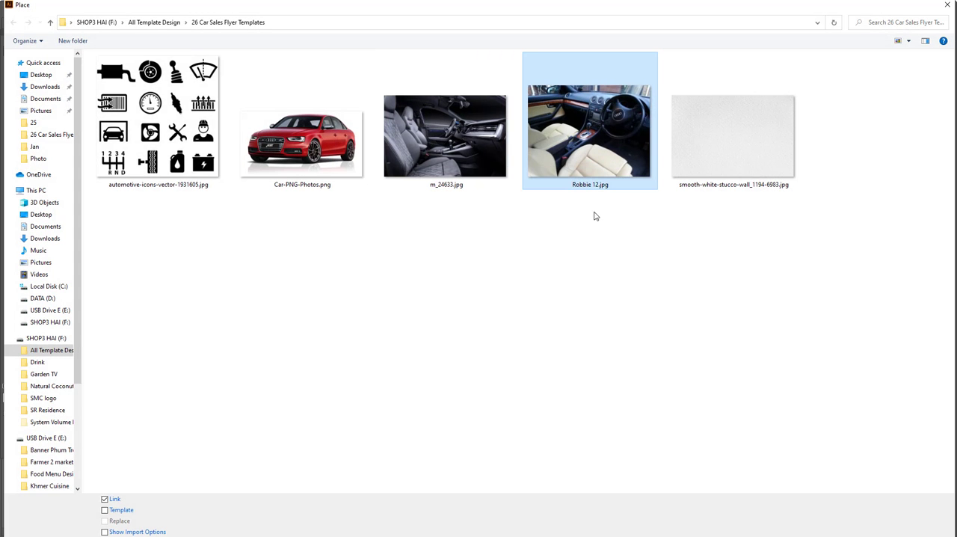
key(Return)
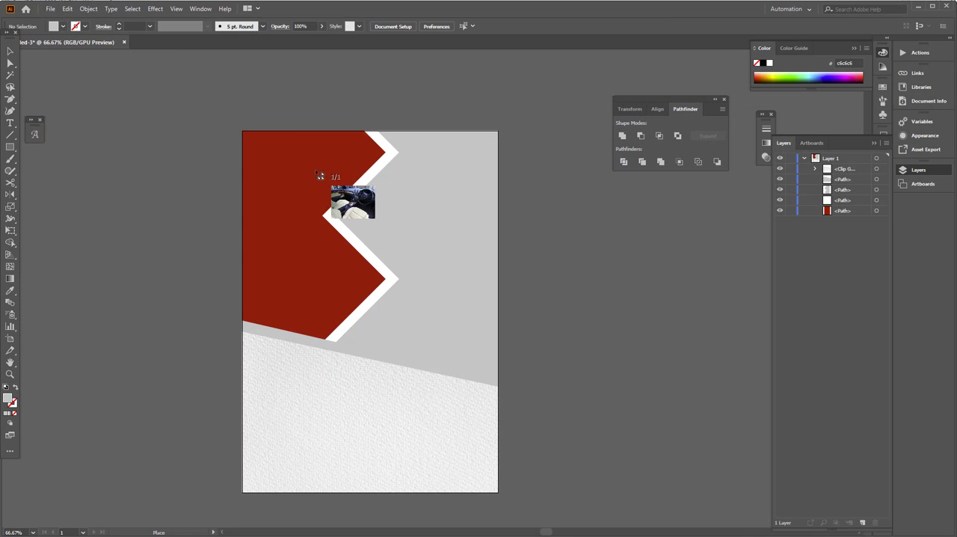
drag(590, 471, 634, 476)
Step: Stack the inner grey zigzag shape above the interior photo, position the photo behind it and clip it to the shape
drag(363, 248, 213, 248)
click(490, 212)
drag(839, 202, 836, 163)
drag(258, 201, 381, 202)
right_click(455, 204)
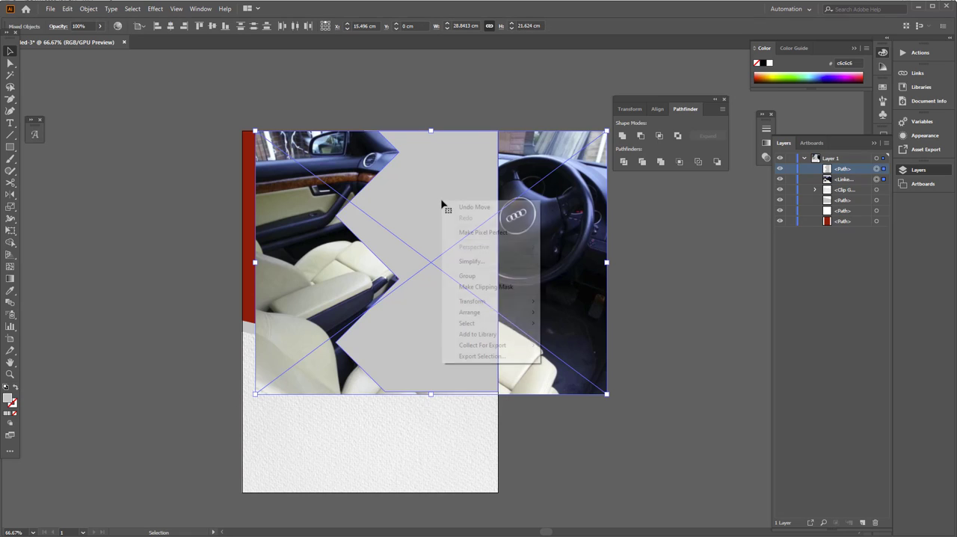
click(479, 302)
click(560, 454)
drag(477, 425, 502, 422)
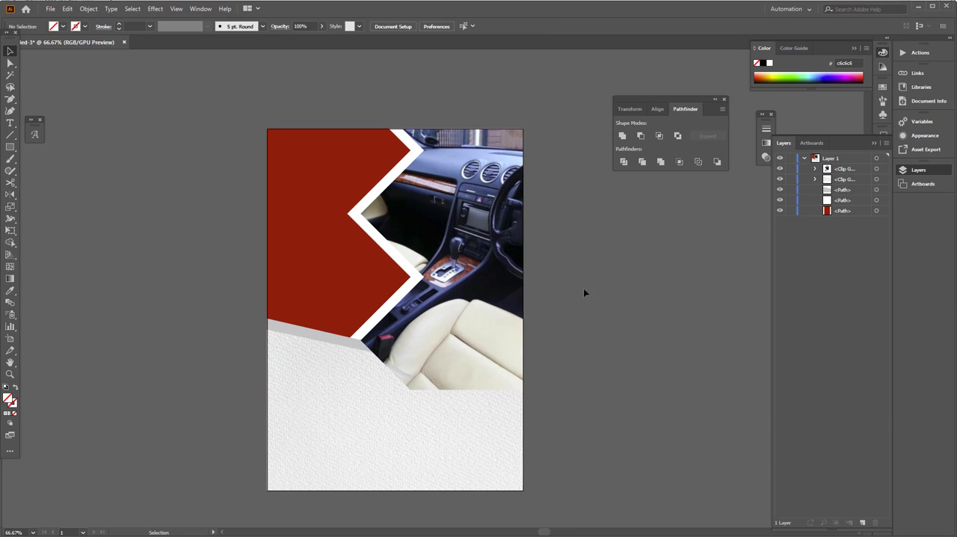
Step: Send the clipped interior photo, white zigzag border and red background behind the slanted lower section
drag(568, 272, 334, 157)
key(ctrl+shift+[)
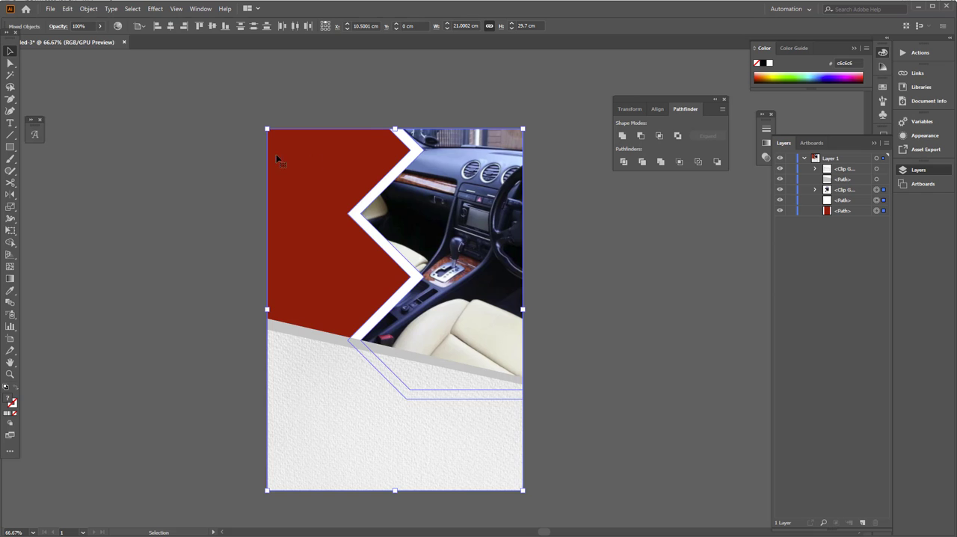
click(142, 217)
Step: Place the linked image m_24633.jpg from the artboard's top-left corner at about 26.4 × 17.63 cm
click(290, 162)
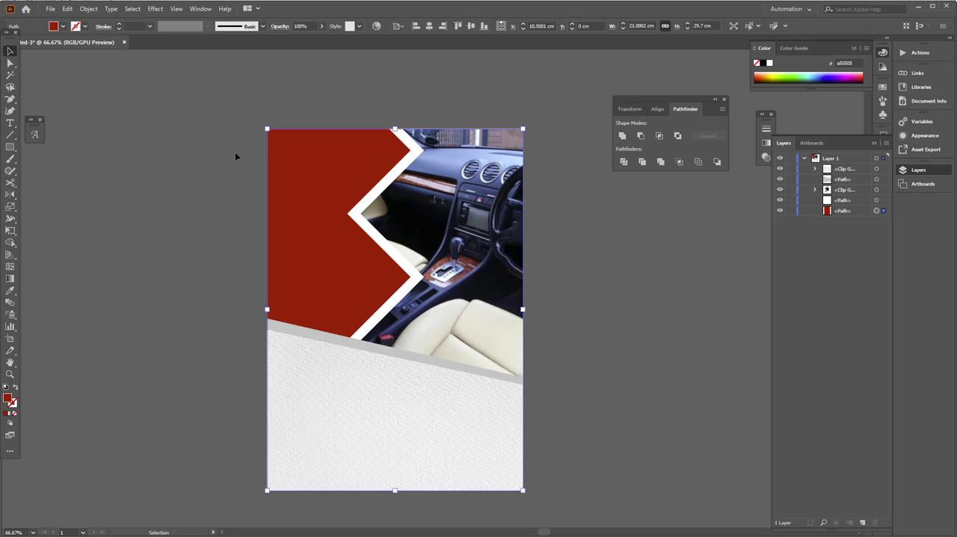
click(50, 9)
click(84, 163)
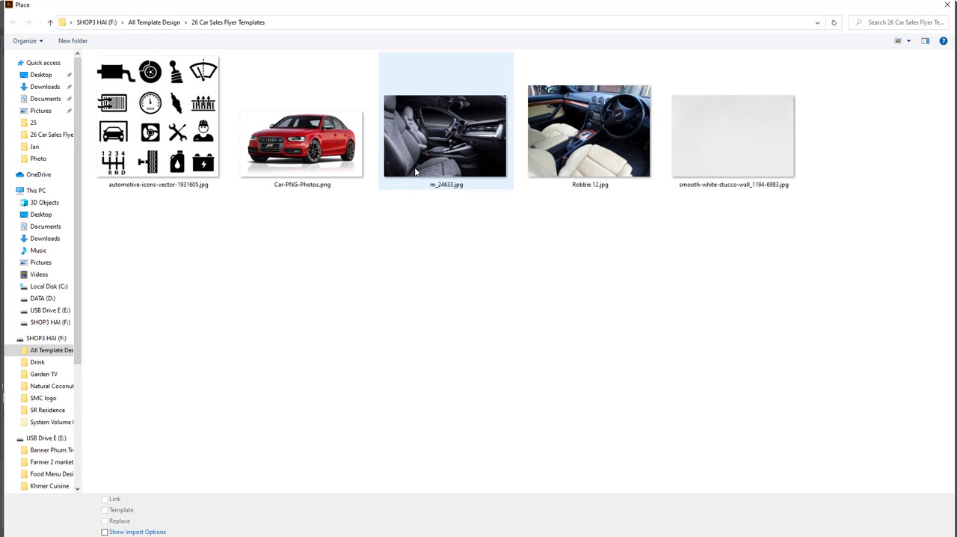
click(417, 172)
key(Return)
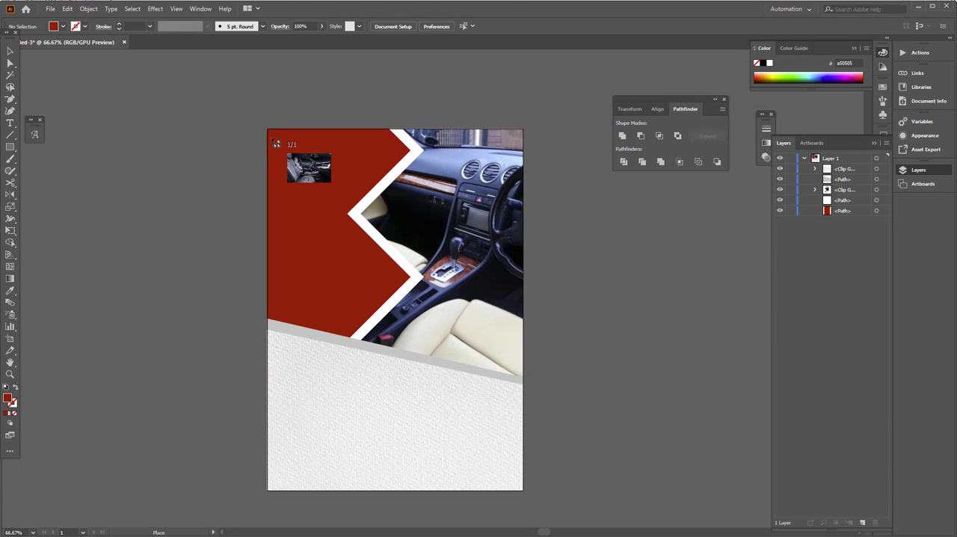
drag(267, 128, 588, 396)
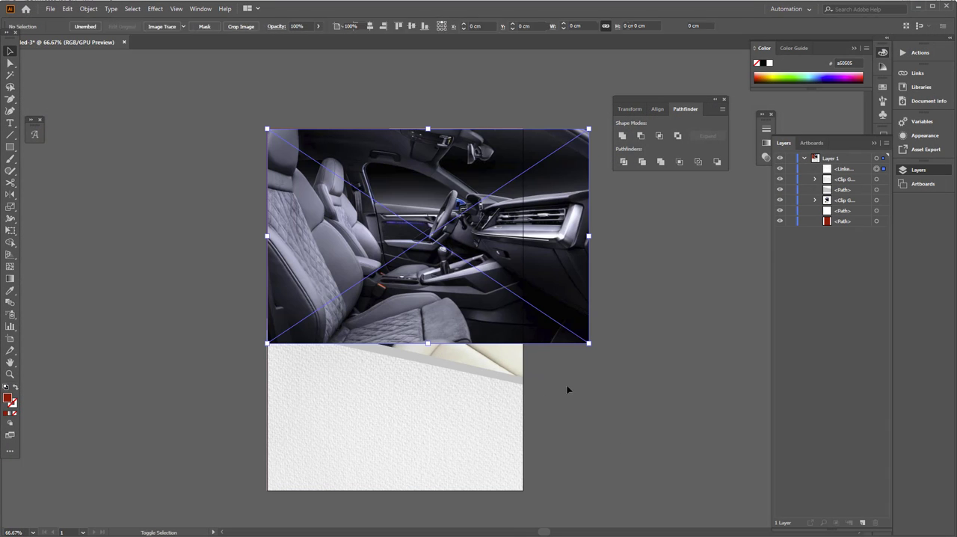
Step: Shift the dark interior photo left past the artboard edge and stack it directly above the red background
right_click(493, 242)
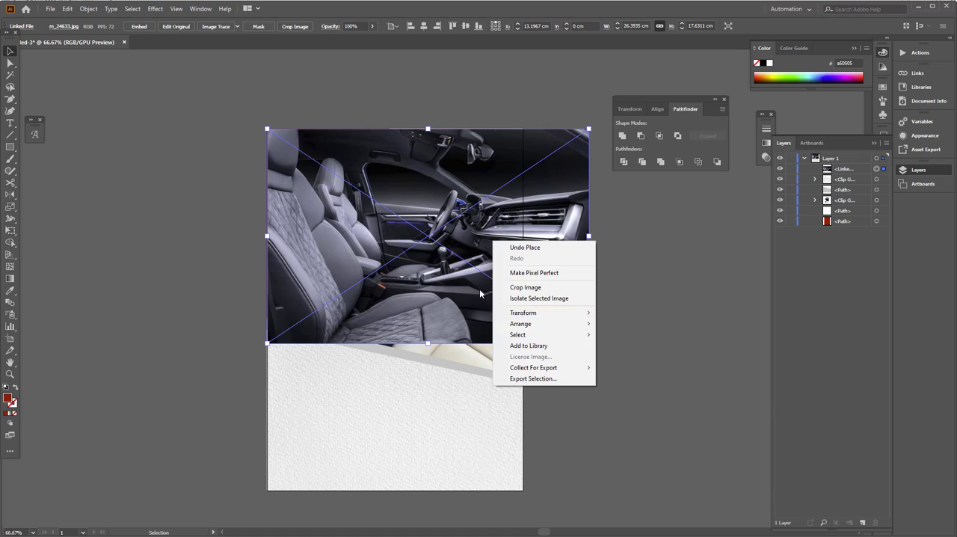
click(402, 262)
drag(564, 245, 472, 245)
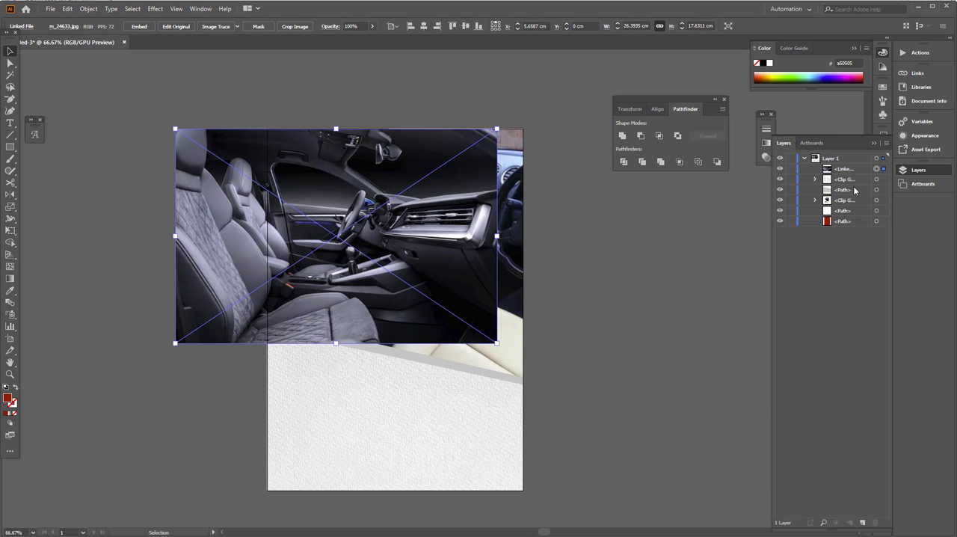
key(ctrl+shift+bracketleft)
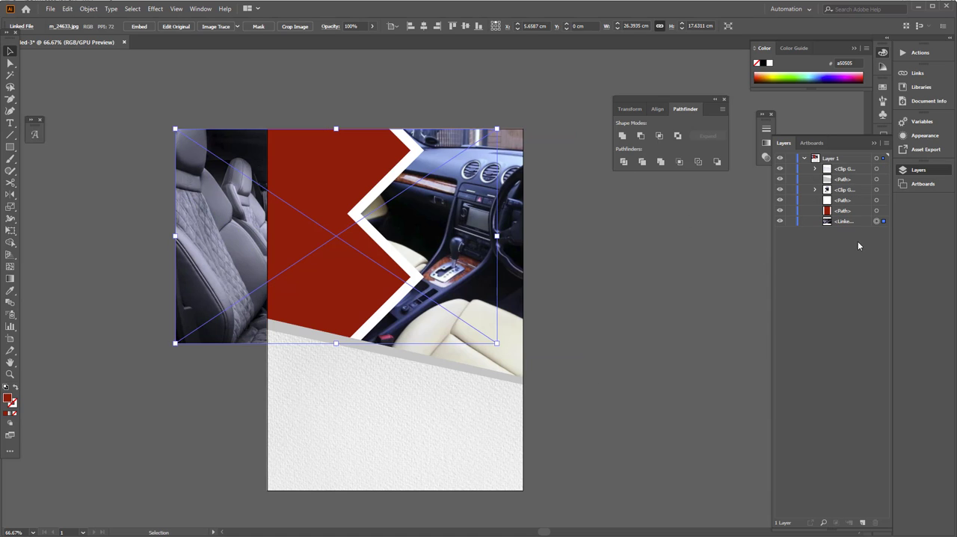
drag(859, 222, 830, 213)
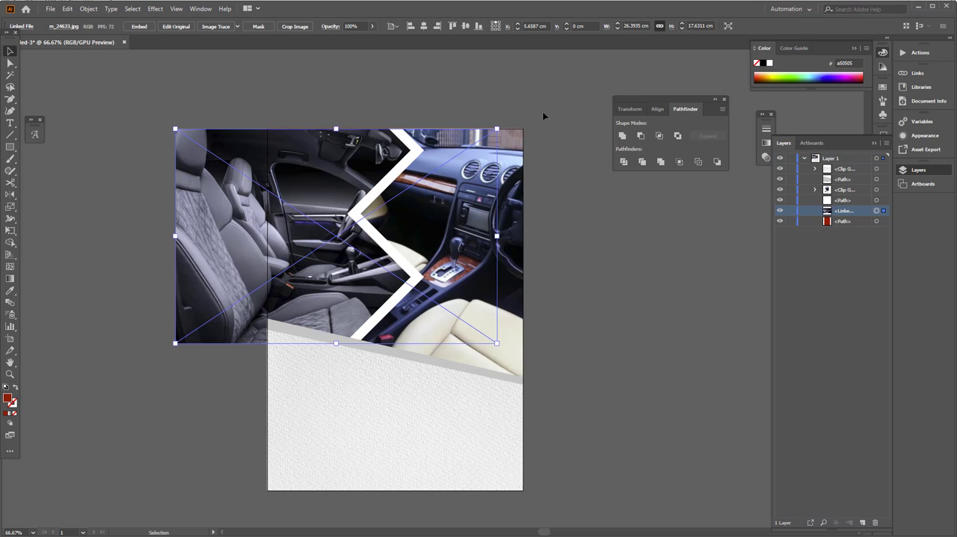
Step: Reduce the dark interior photo's opacity to 24% so the red background shows through
click(372, 27)
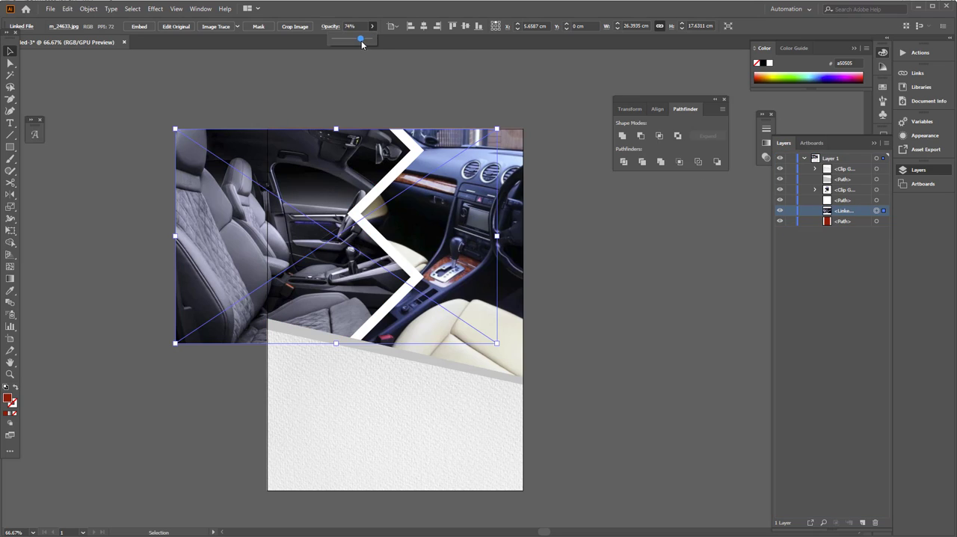
drag(361, 39, 341, 39)
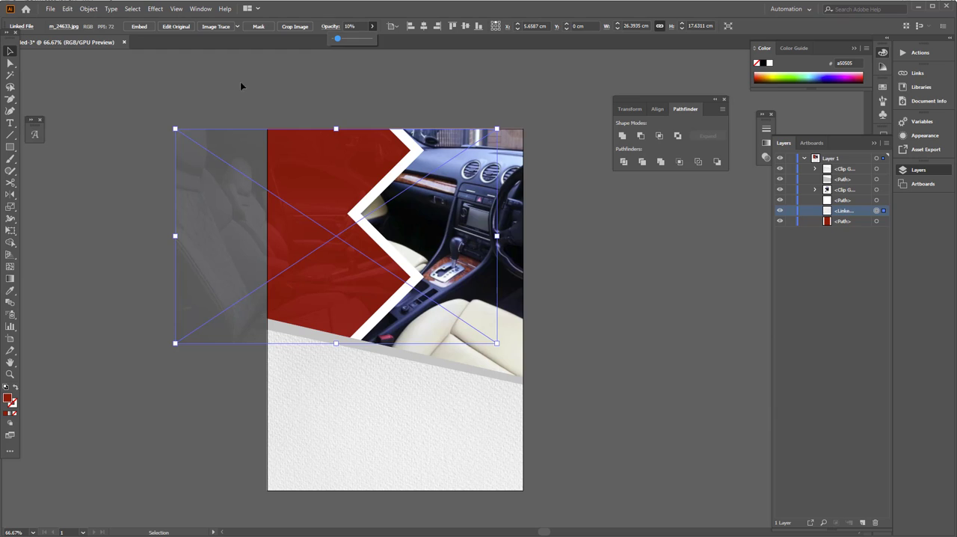
scroll(273, 135, up, 2)
scroll(338, 134, down, 1)
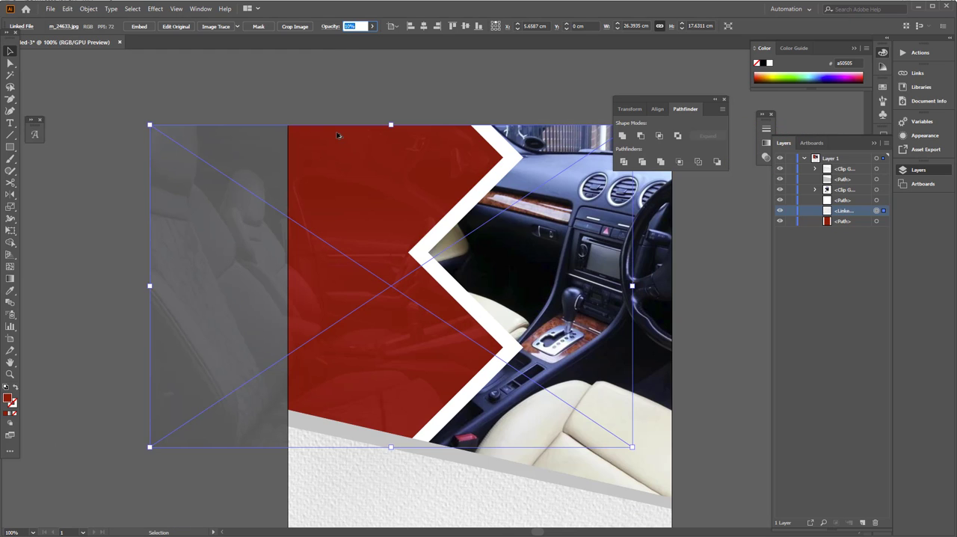
click(372, 26)
drag(343, 47, 343, 47)
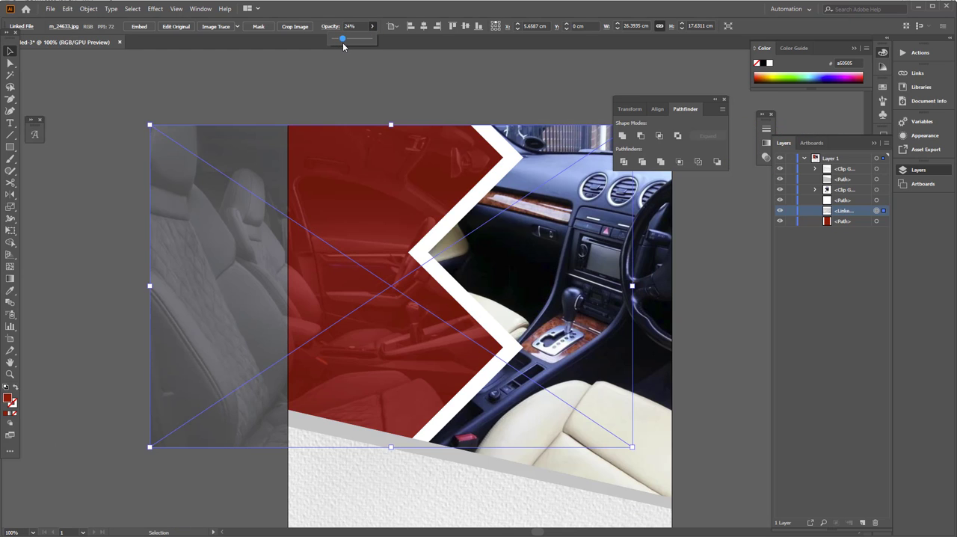
click(289, 98)
scroll(369, 231, down, 1)
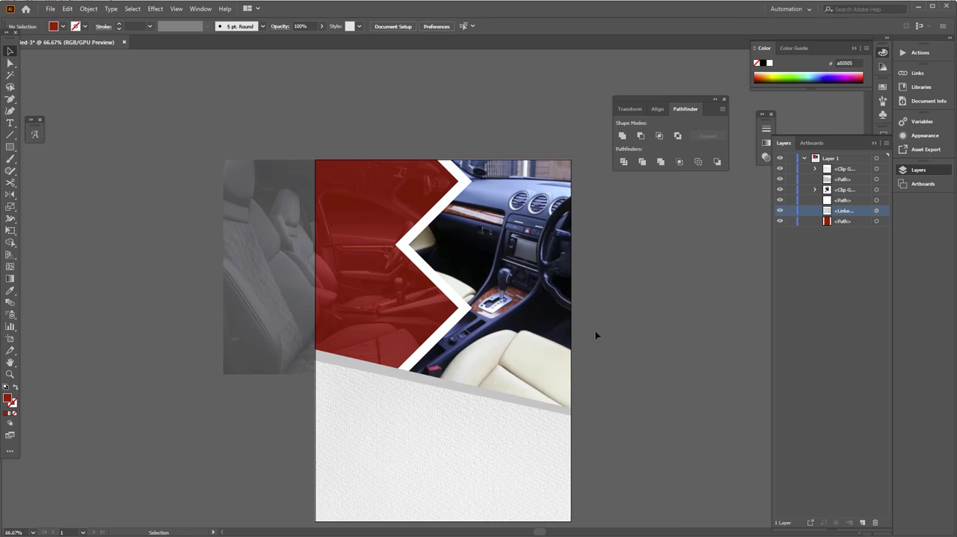
Step: Duplicate the red background above the faded interior photo and use the copy as the photo's clipping mask
click(357, 284)
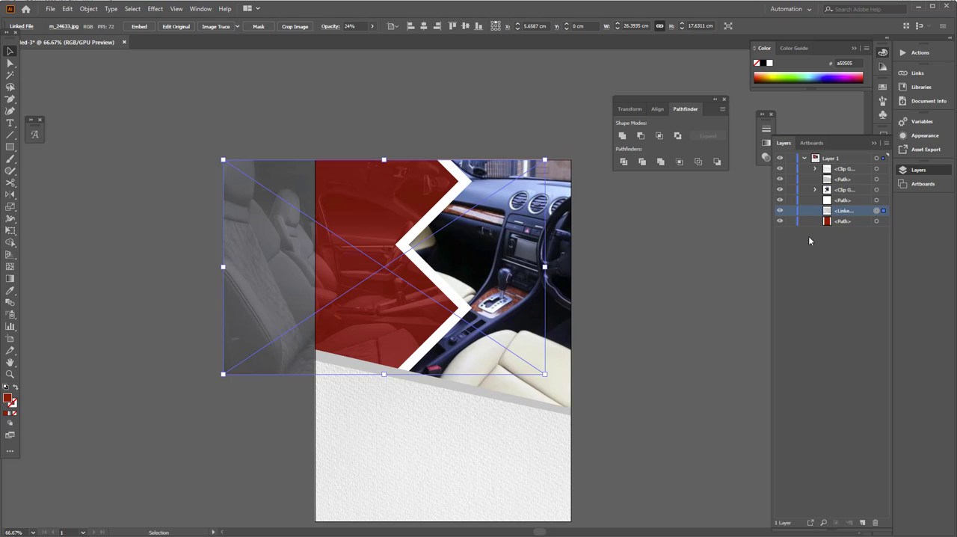
click(865, 224)
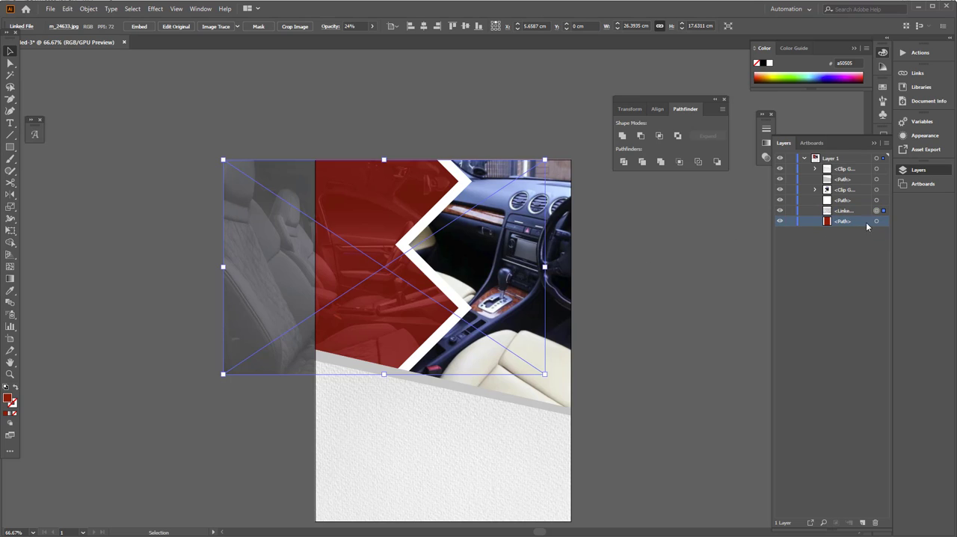
drag(868, 227, 843, 210)
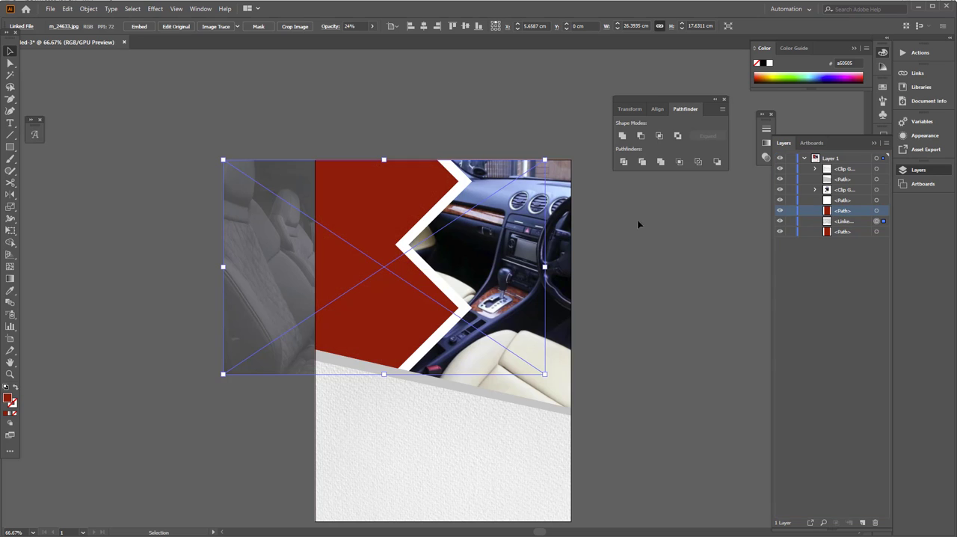
shift+click(344, 210)
right_click(336, 206)
click(370, 290)
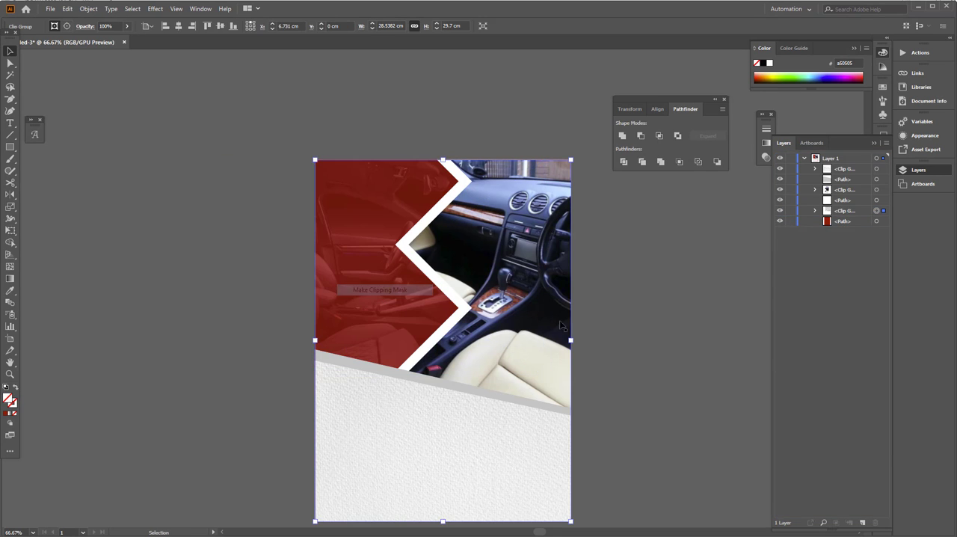
click(626, 337)
Step: Set the opacity of the clipped stucco texture in the lower section to 60%
drag(598, 335, 584, 292)
click(434, 434)
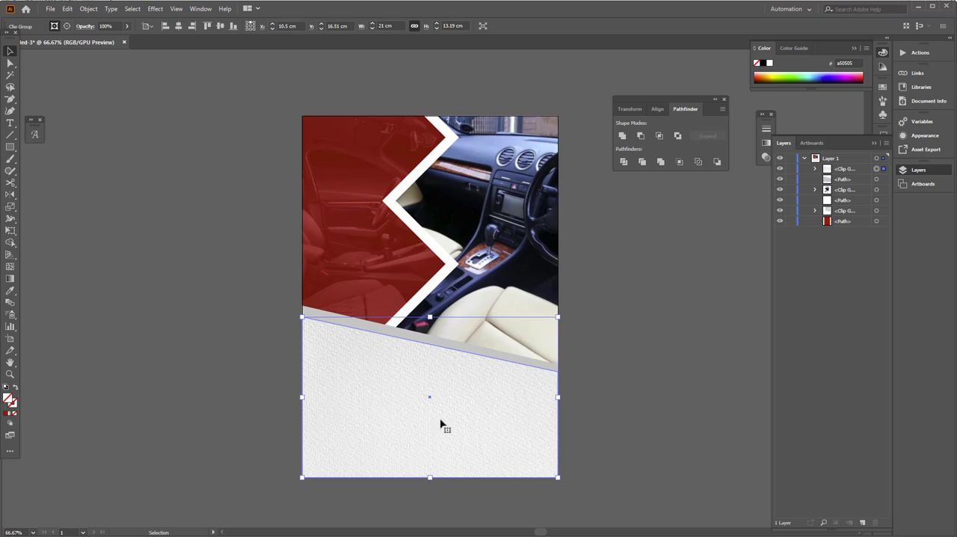
click(124, 42)
key(Escape)
click(126, 27)
drag(122, 41, 118, 41)
click(297, 309)
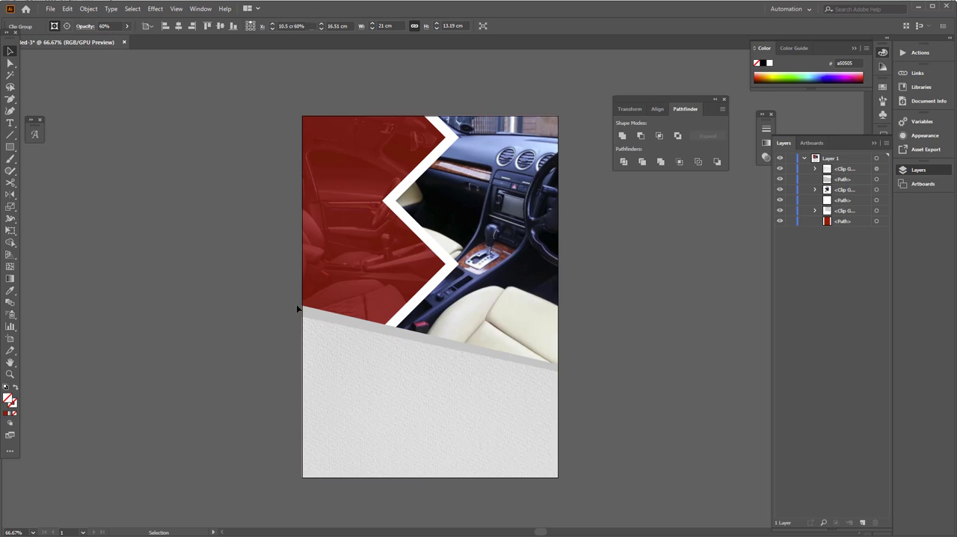
Step: Fill the grey slanted shape behind the stucco texture with white
click(326, 314)
click(55, 30)
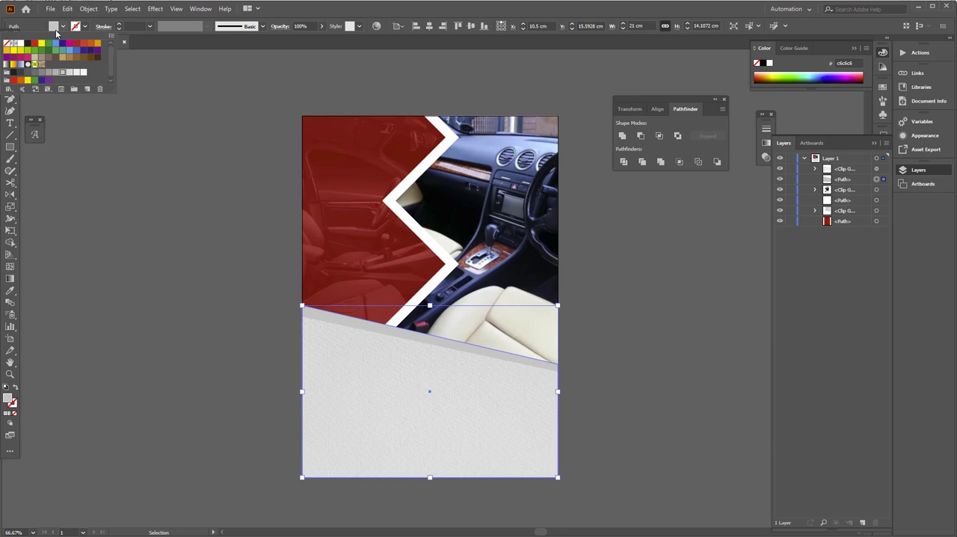
click(23, 44)
click(128, 206)
key(space)
drag(321, 312, 322, 300)
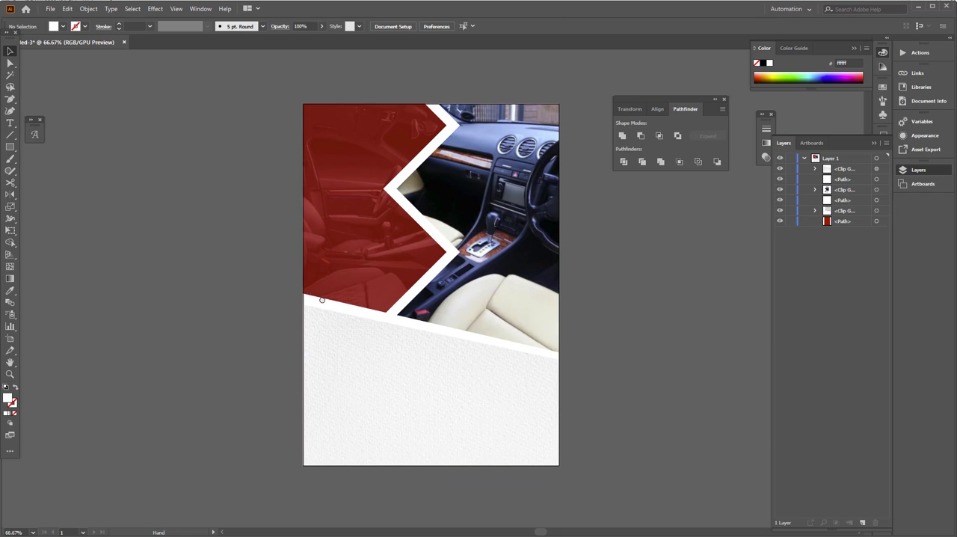
Step: Place Car-PNG-Photos.png across the flyer's slanted lower section at about 17.6 cm wide
click(50, 9)
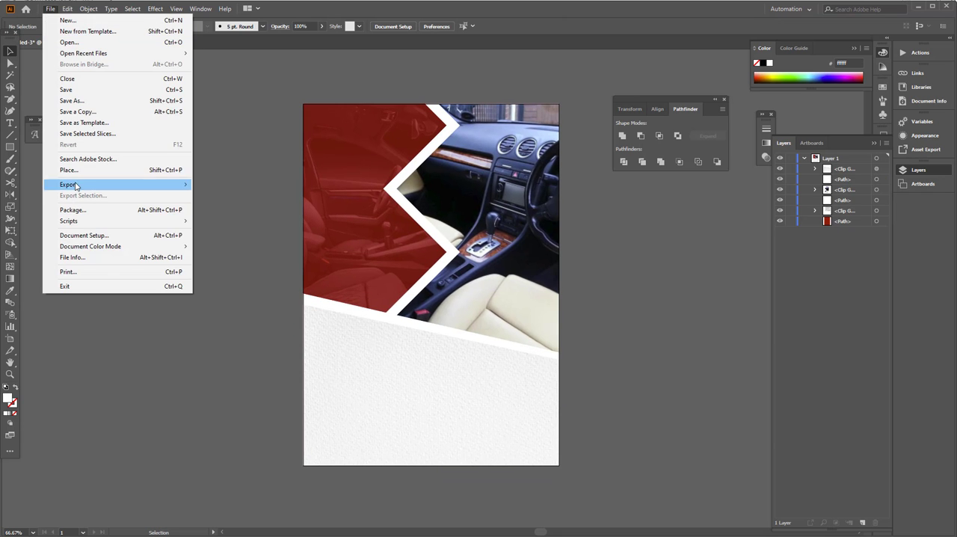
click(74, 169)
double_click(302, 142)
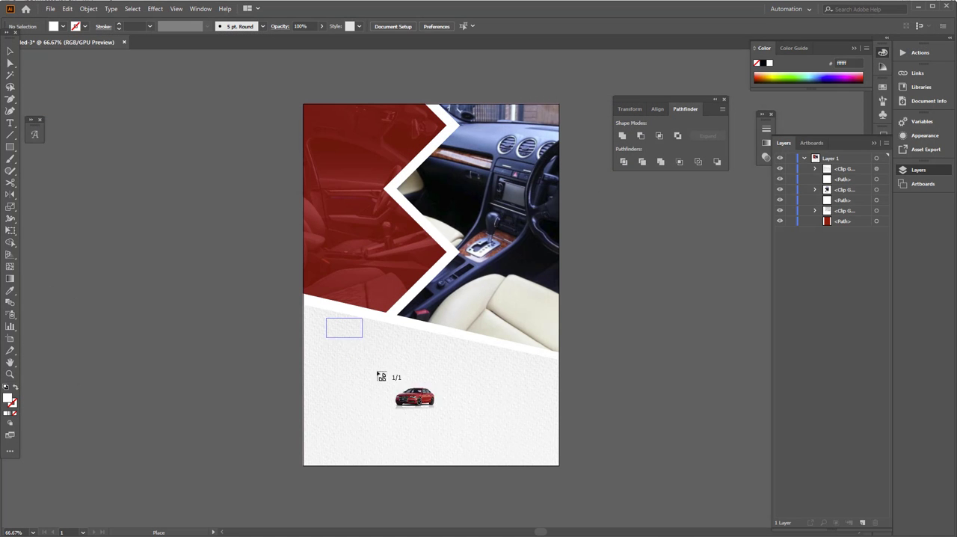
drag(378, 376, 542, 478)
drag(487, 393, 488, 370)
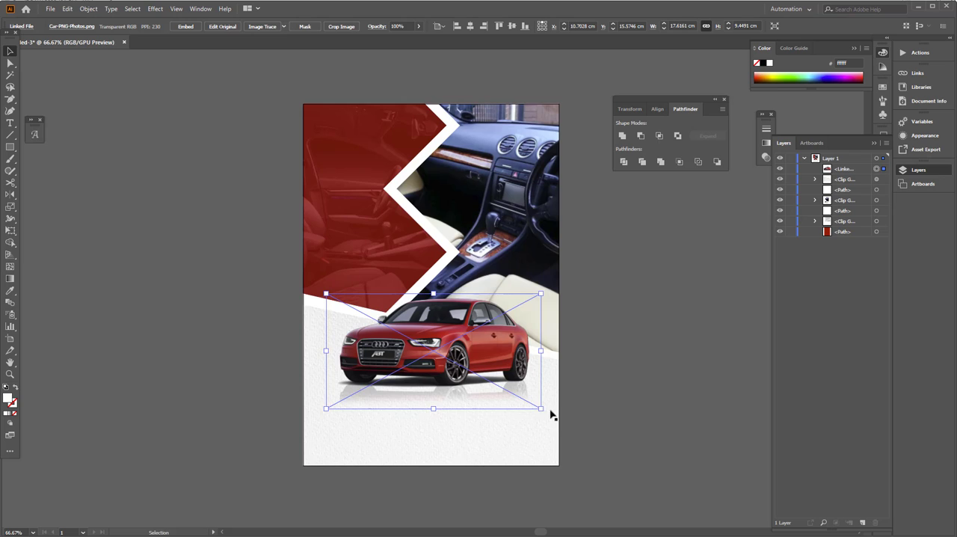
Step: Enlarge the car image to about 19.6 cm wide and center it horizontally on the artboard
drag(540, 410, 554, 433)
click(517, 386)
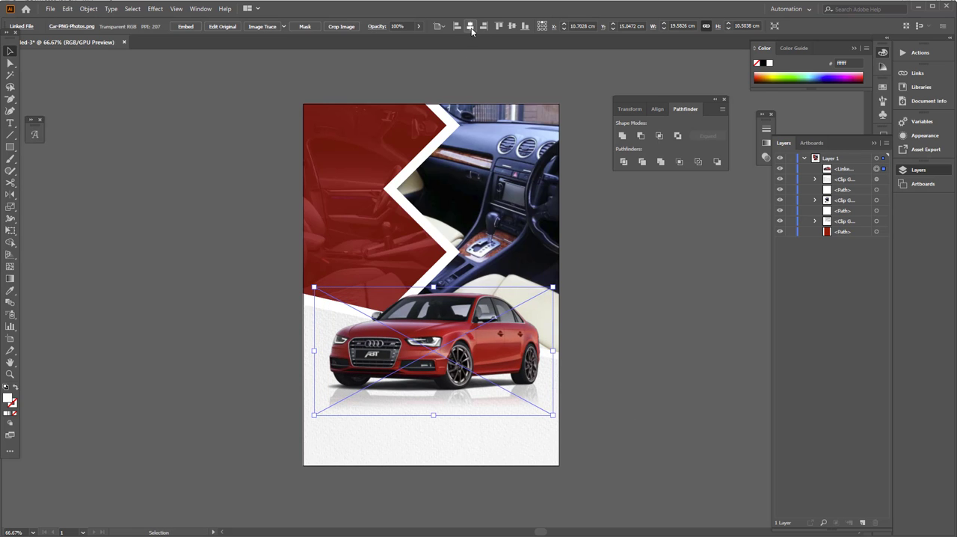
click(470, 27)
click(632, 433)
click(317, 302)
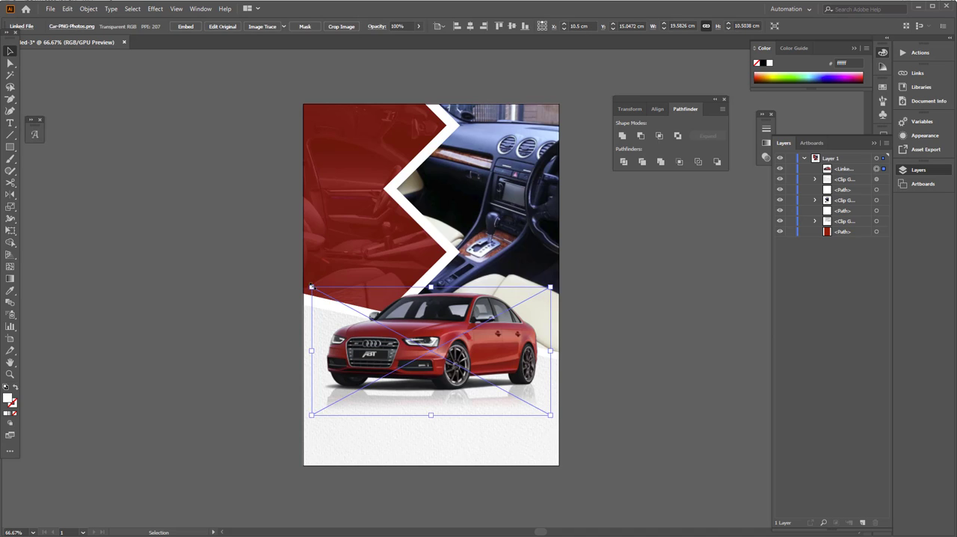
Step: Lower the car image by about 1.5 cm and fine-tune its size over the slanted white edge
drag(311, 287, 305, 283)
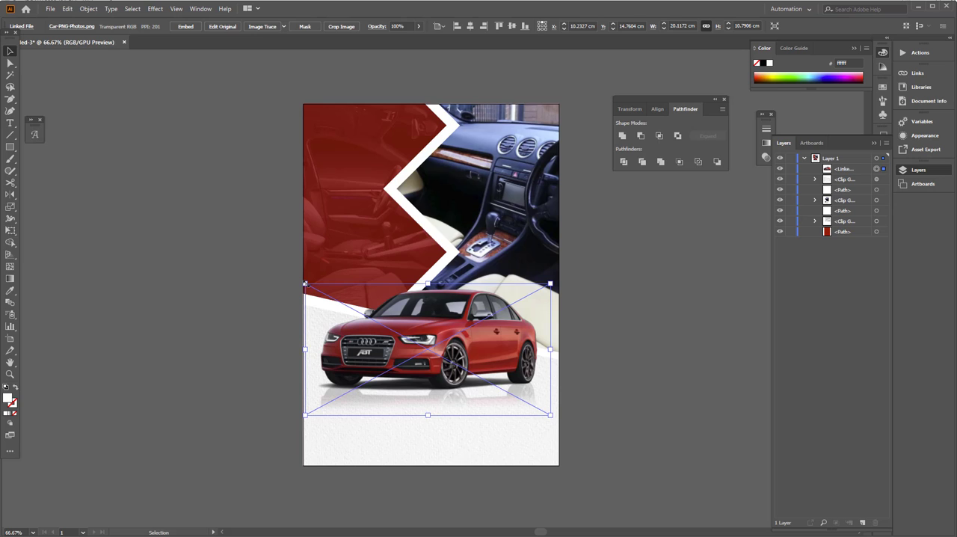
click(284, 312)
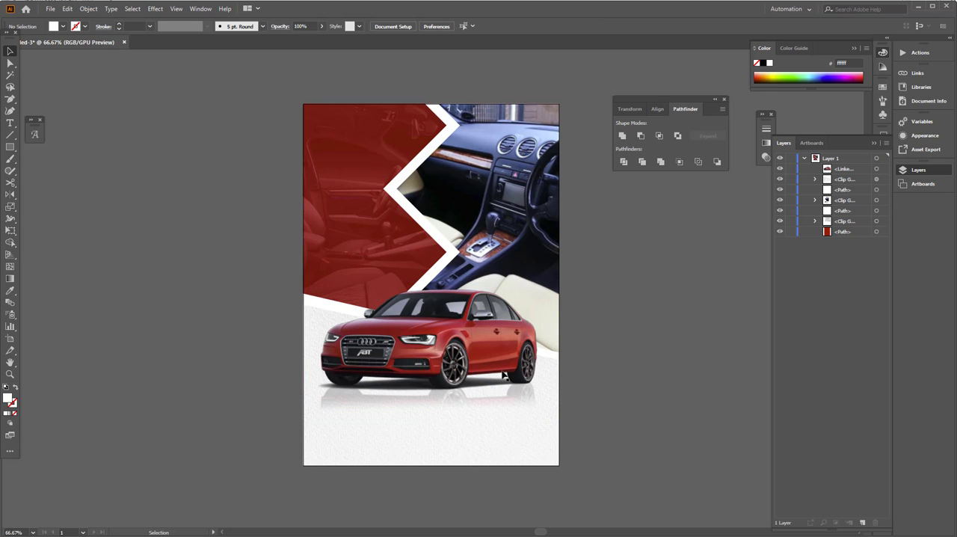
drag(502, 371, 501, 390)
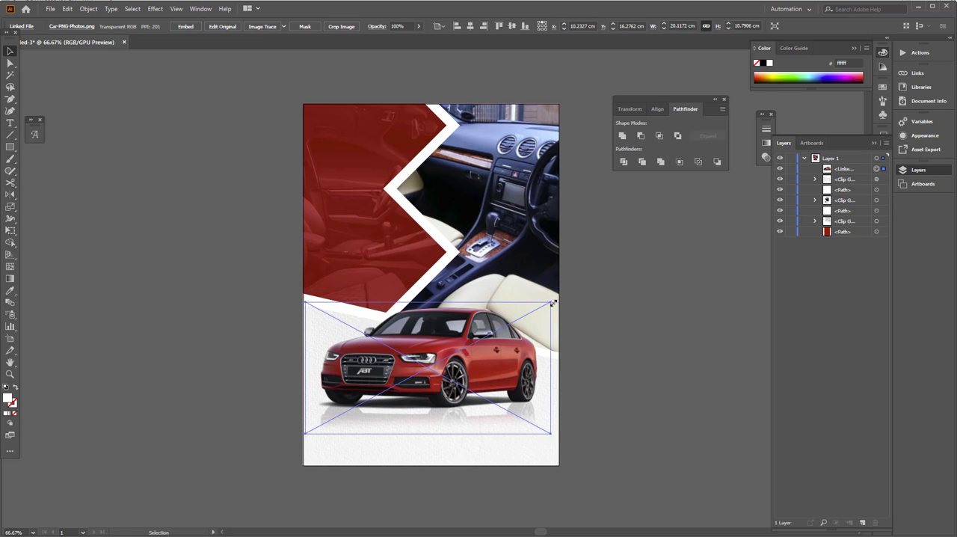
drag(551, 302, 541, 306)
click(602, 341)
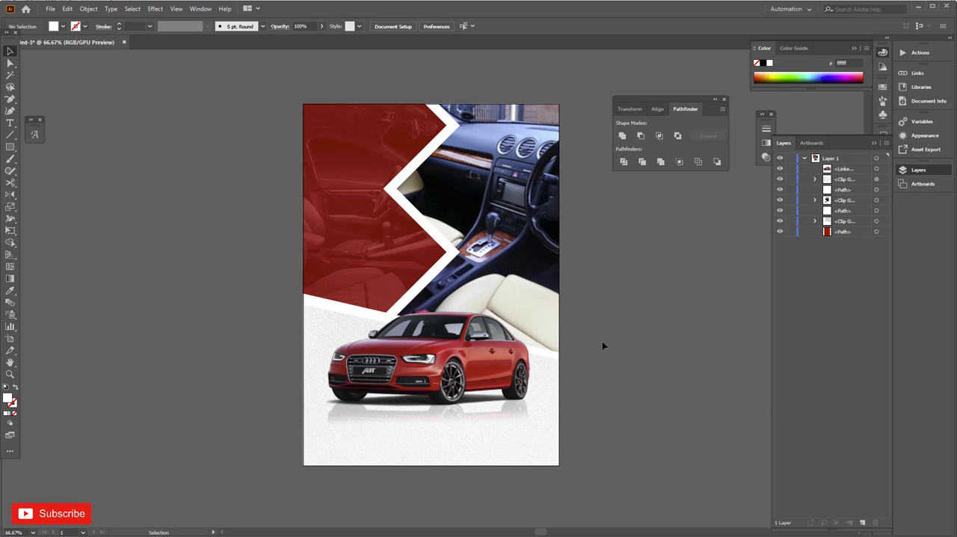
click(52, 9)
click(56, 21)
key(Escape)
Step: Place automotive-icons-vector-1931605.jpg on the empty canvas beside the flyer at about 15.4 cm wide
click(50, 8)
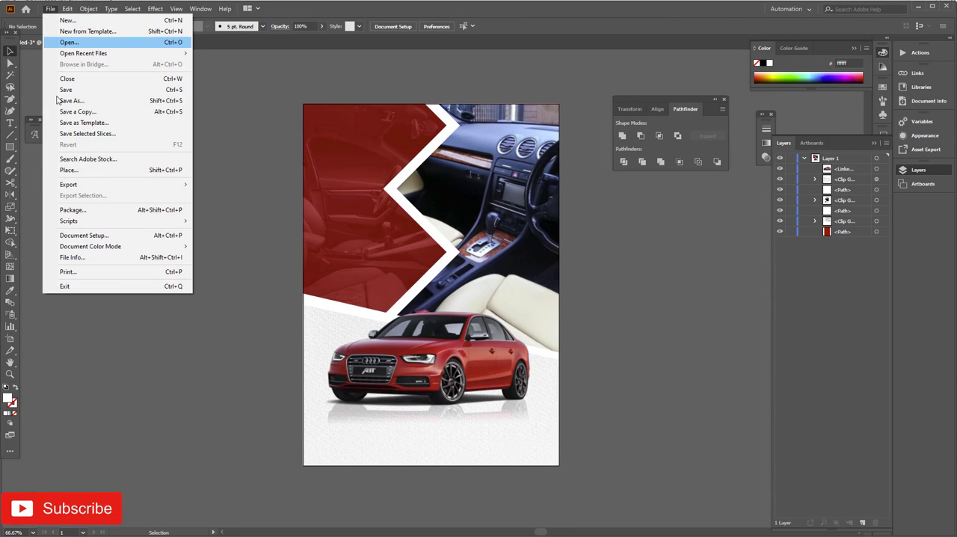
click(63, 175)
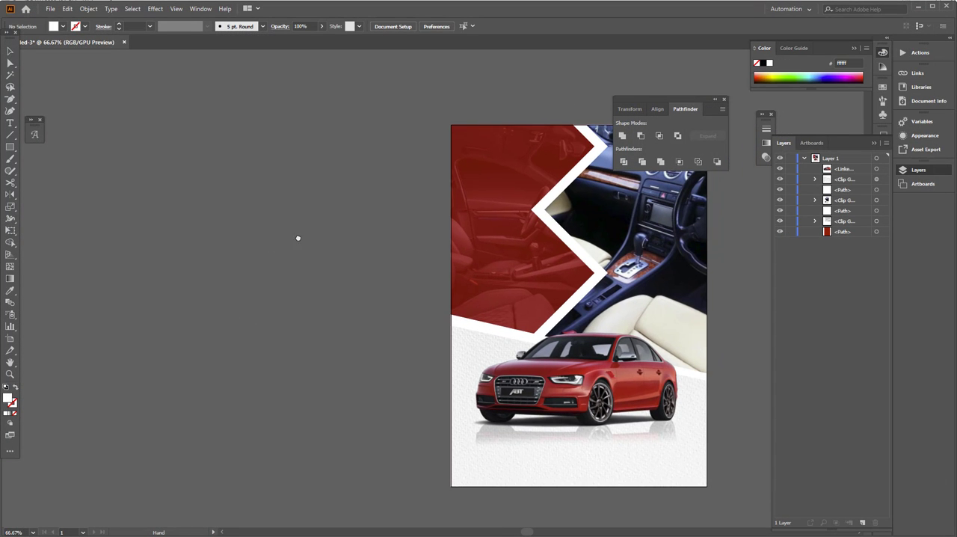
drag(236, 171, 424, 411)
Step: Clear the workspace by putting away the Pathfinder, Layers and Color panels
click(722, 101)
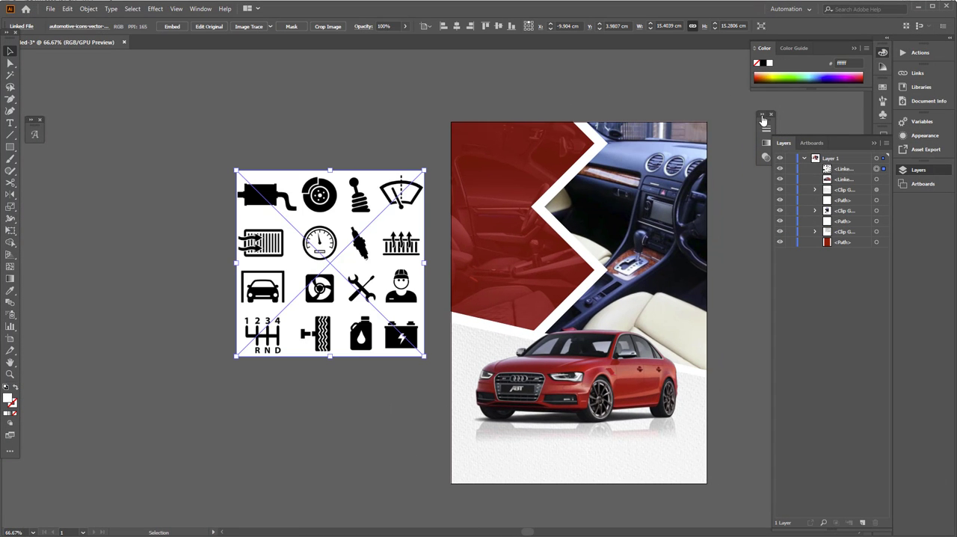
click(874, 142)
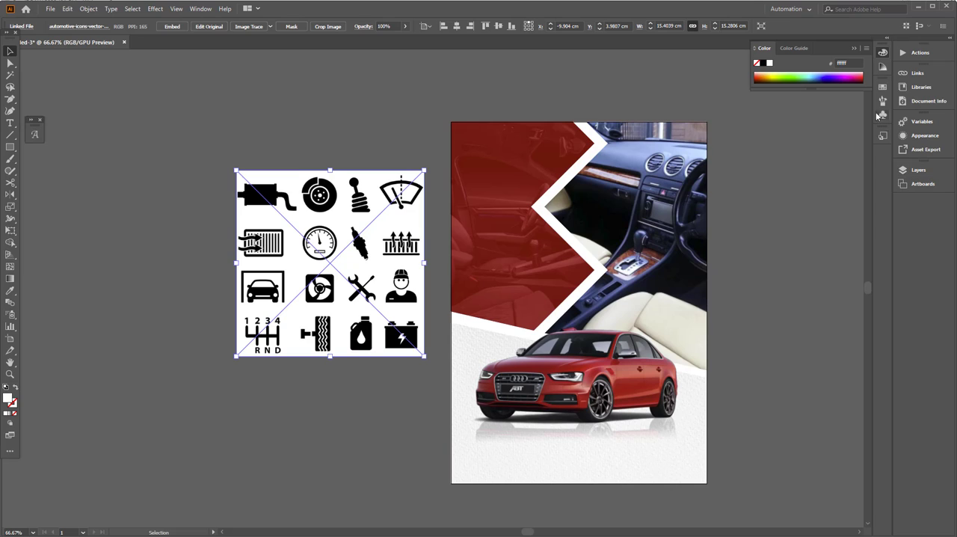
click(857, 49)
Step: Convert the icon sheet into ungrouped vector shapes by tracing it with the High Fidelity Photo preset and expanding the result
click(270, 26)
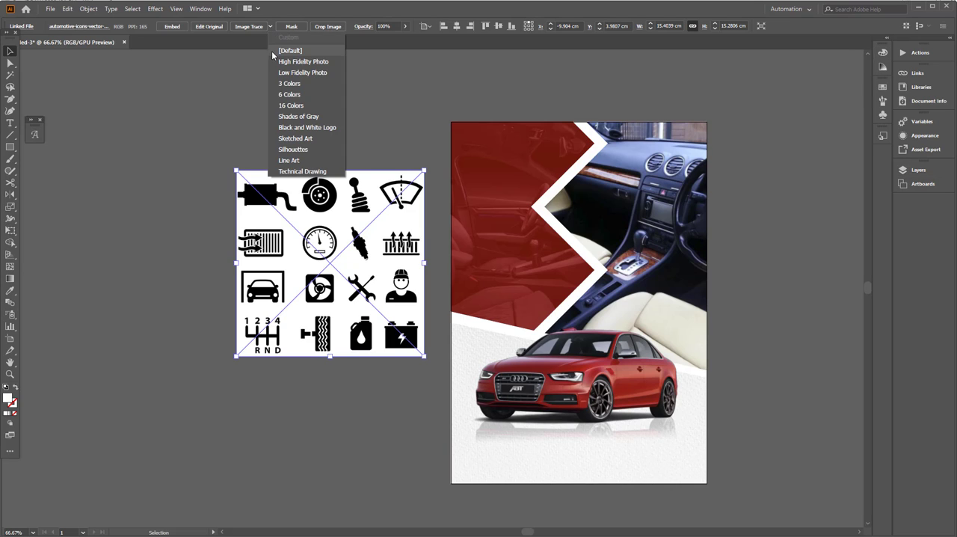
click(298, 66)
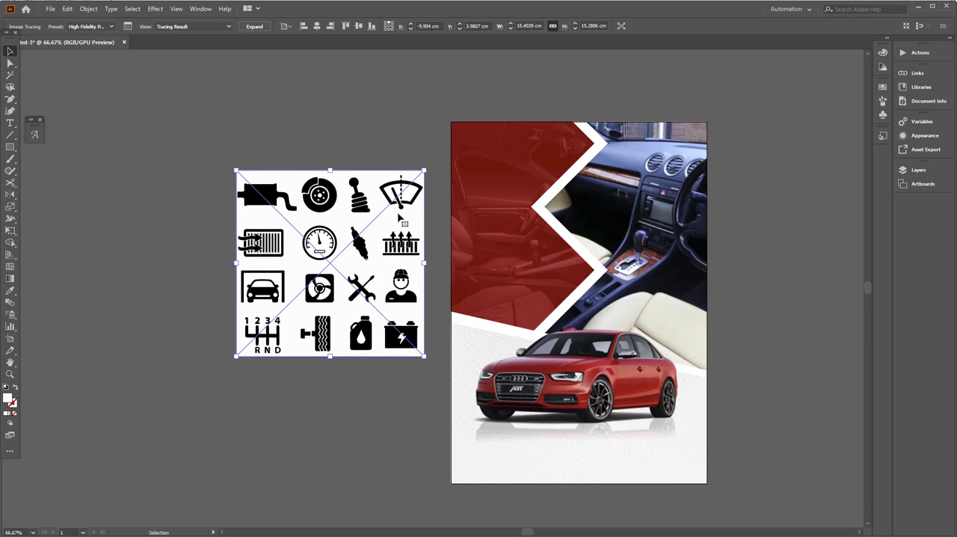
right_click(324, 217)
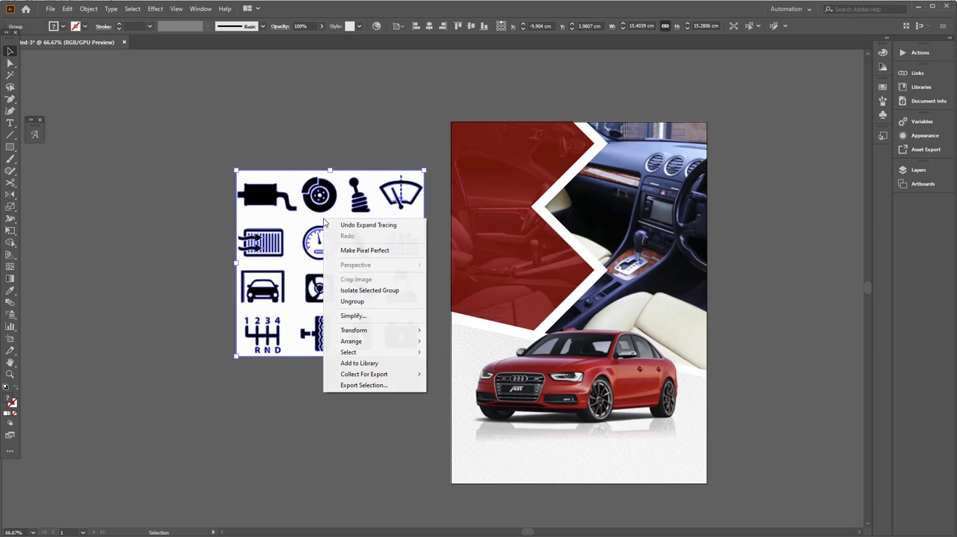
click(344, 303)
Step: Delete the white background behind the traced car icons
click(339, 129)
click(342, 234)
key(Delete)
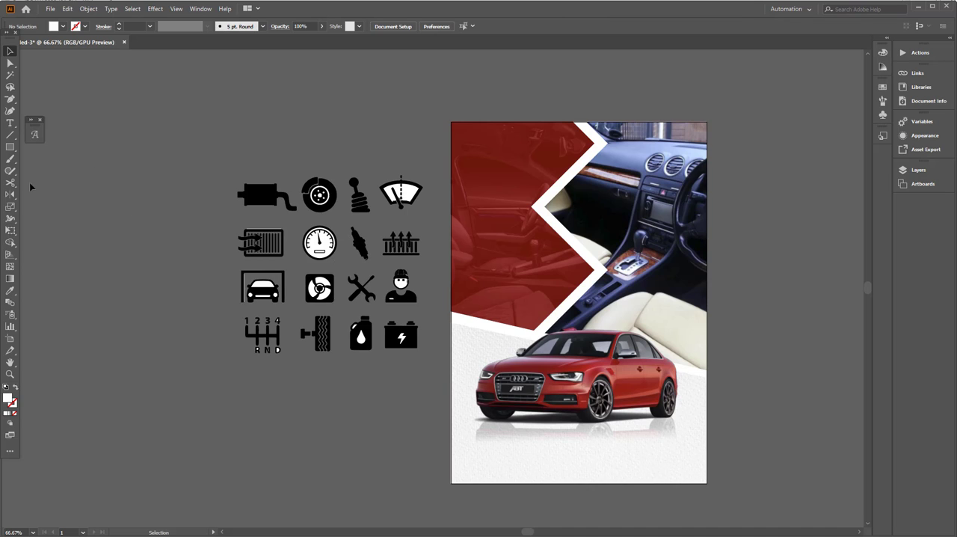
Step: Draw a white hexagon beside the car icons and scale it down to about 4.67 cm wide
drag(11, 147, 63, 170)
drag(141, 199, 141, 200)
key(v)
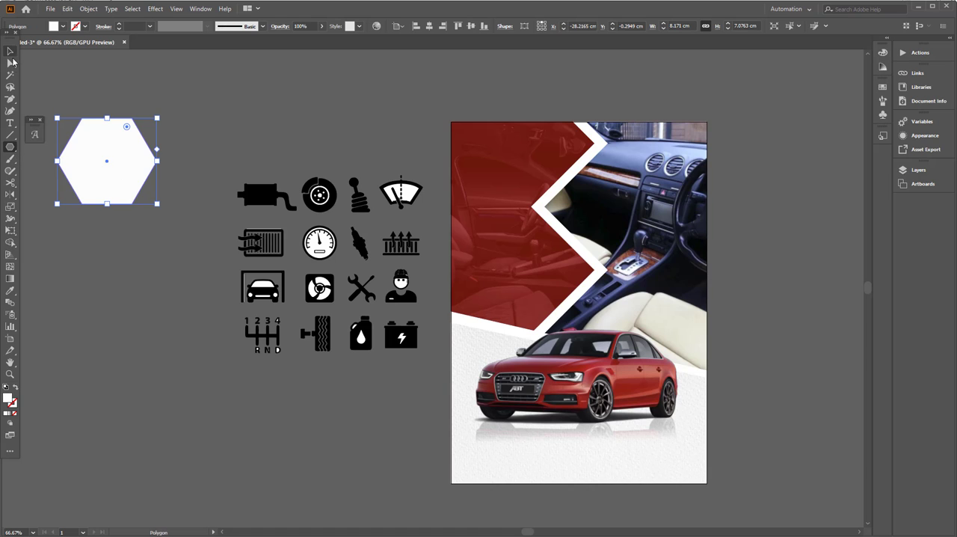
drag(90, 169, 129, 218)
drag(193, 254, 235, 279)
click(184, 258)
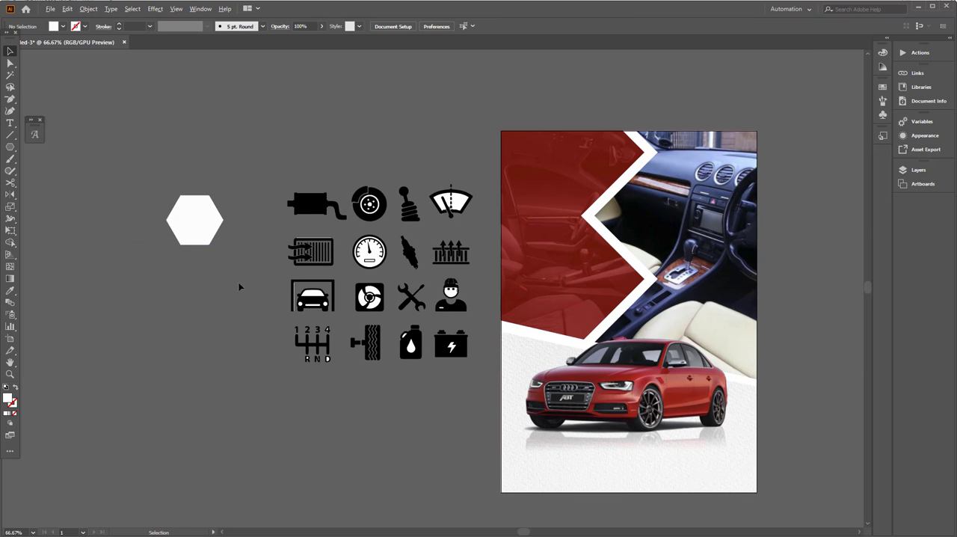
Step: Move the gear-shift pattern icon from the icon set onto the white hexagon
scroll(239, 284, up, 1)
drag(306, 288, 287, 296)
click(351, 414)
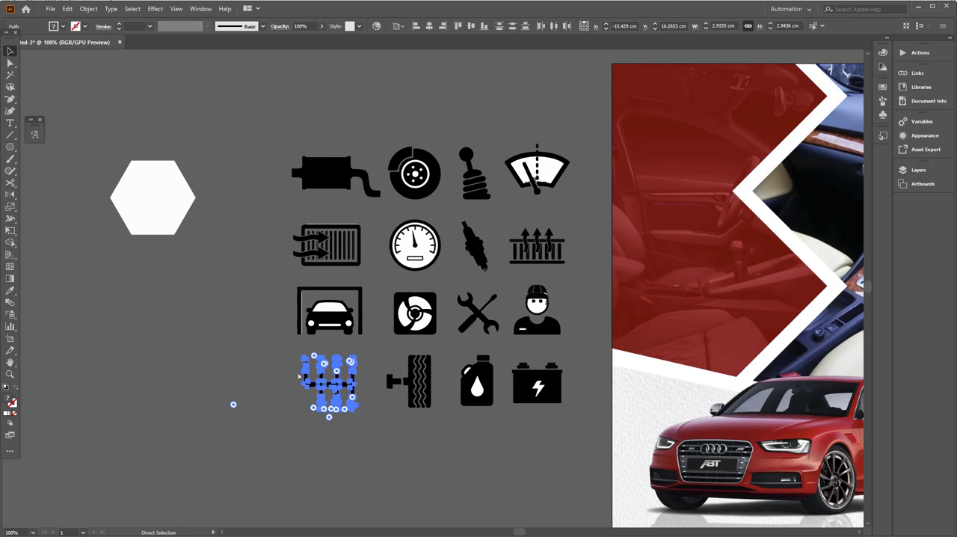
drag(341, 383, 169, 206)
key(ctrl+plus)
Step: Center the gear-shift icon and its hexagon on each other horizontally and vertically, aligning to the selection
drag(196, 246, 87, 133)
click(399, 26)
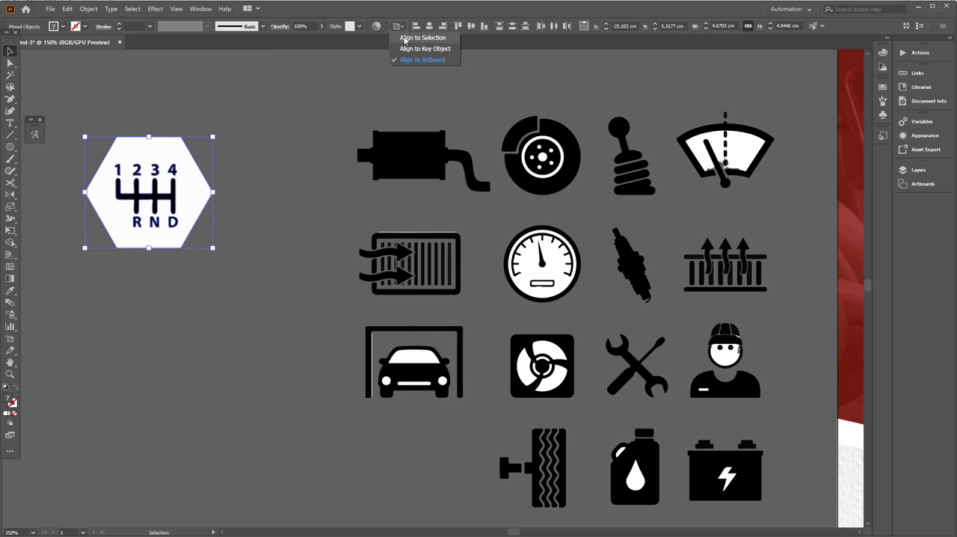
click(410, 35)
click(429, 26)
click(461, 32)
click(222, 263)
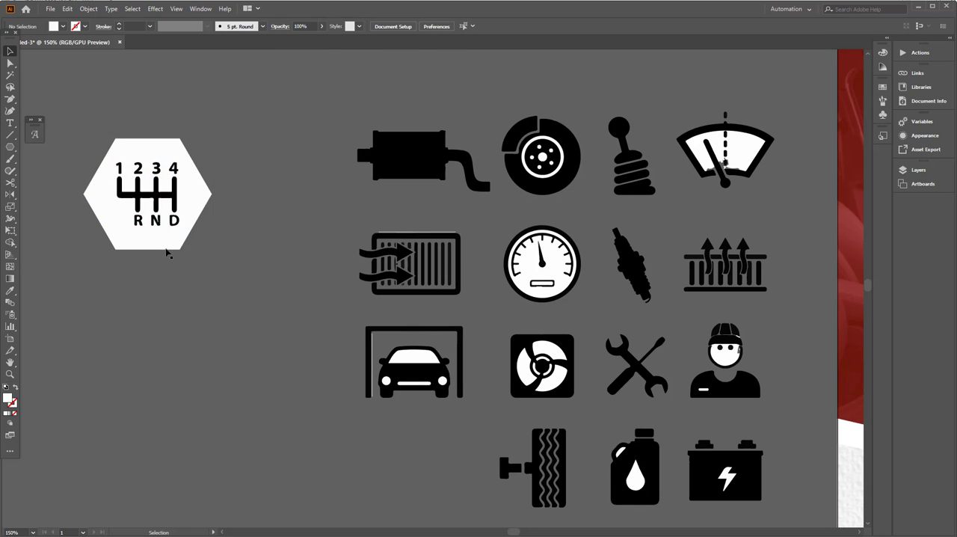
Step: Duplicate the blank hexagon twice below the gear-shift hexagon, evenly spaced in a column
drag(167, 250, 152, 369)
key(ctrl+d)
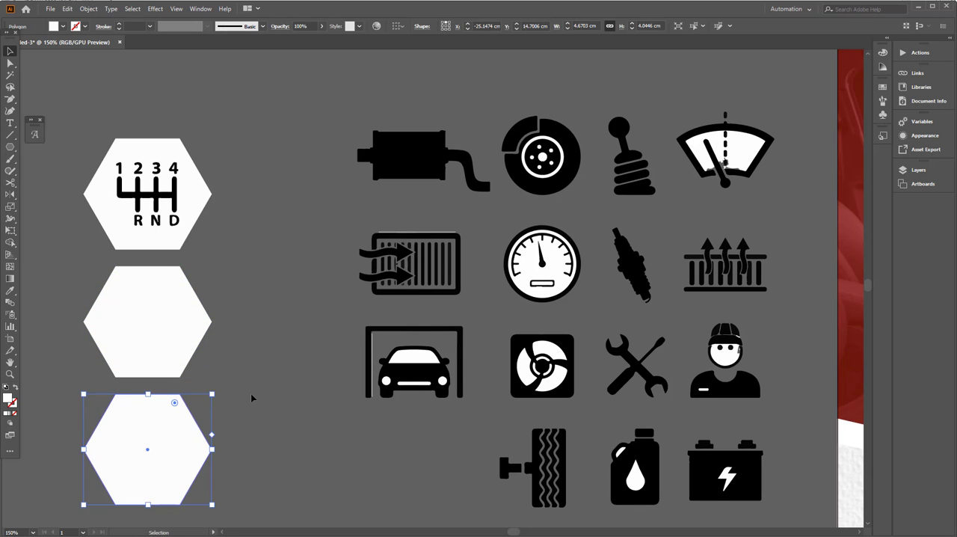
click(295, 395)
Step: Move the oil can icon onto the middle hexagon and the fan icon onto the lowest hexagon
mouse_move(304, 389)
mouse_down()
mouse_move(325, 370)
mouse_move(293, 385)
mouse_up()
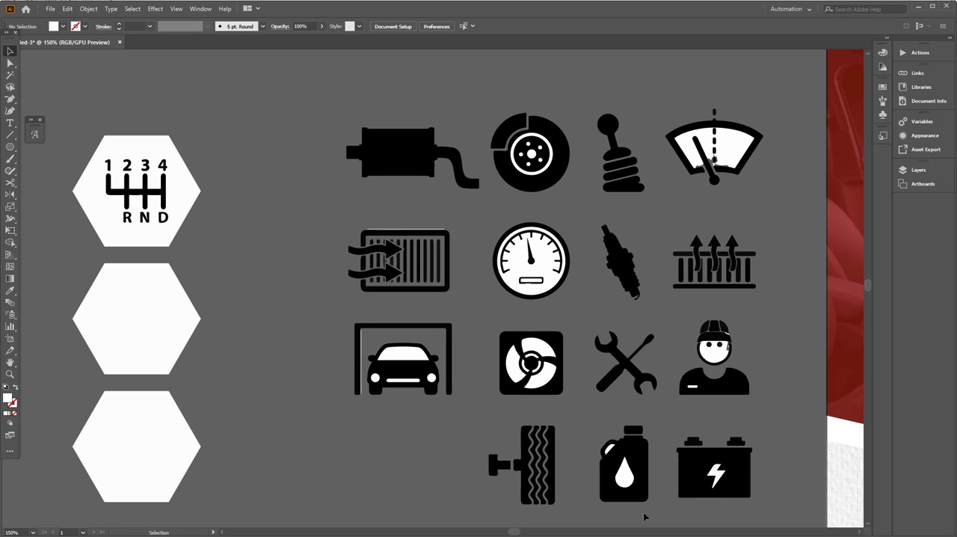
drag(547, 370, 518, 349)
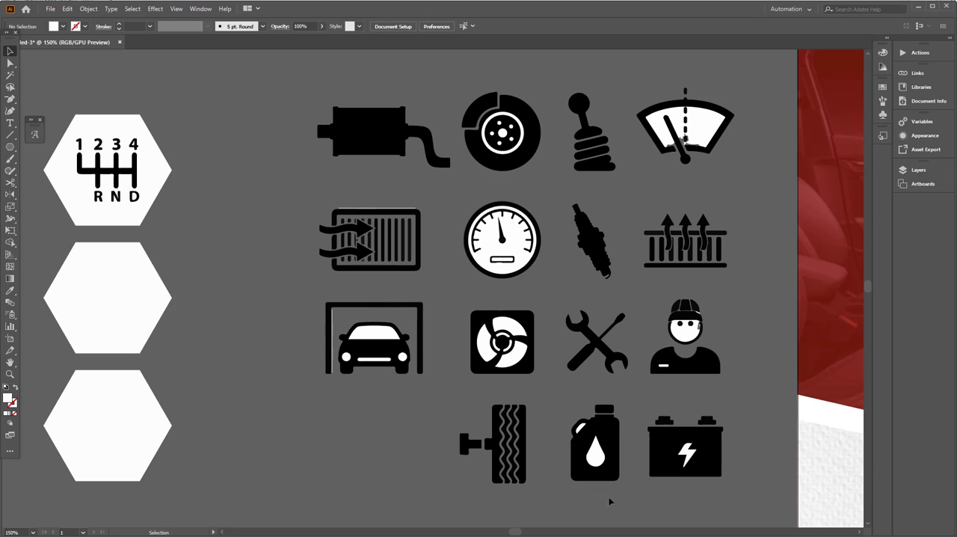
drag(602, 453, 105, 317)
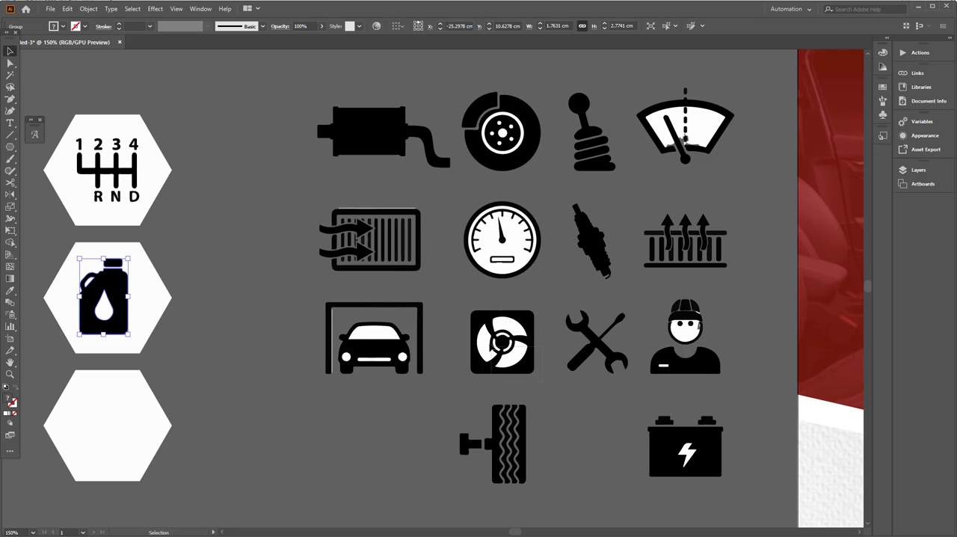
click(513, 359)
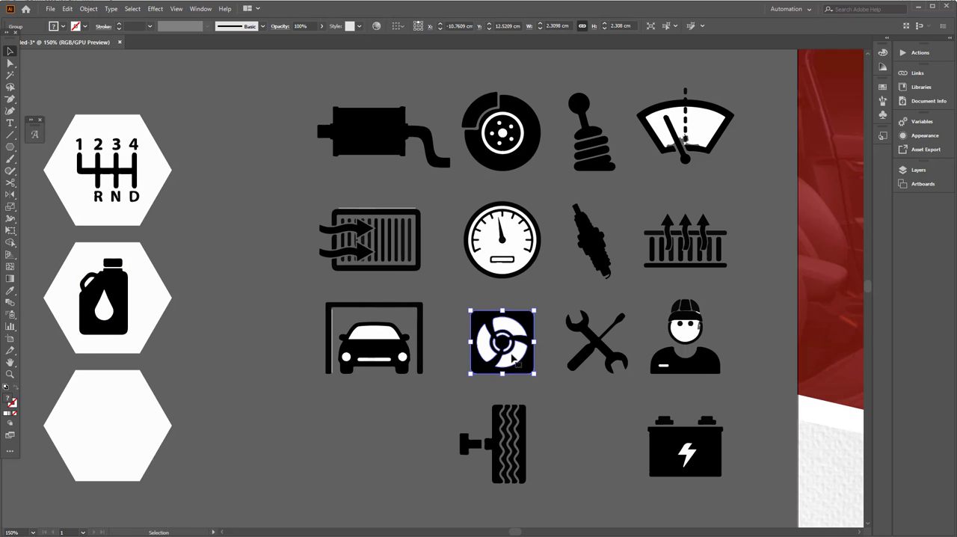
drag(513, 359, 117, 445)
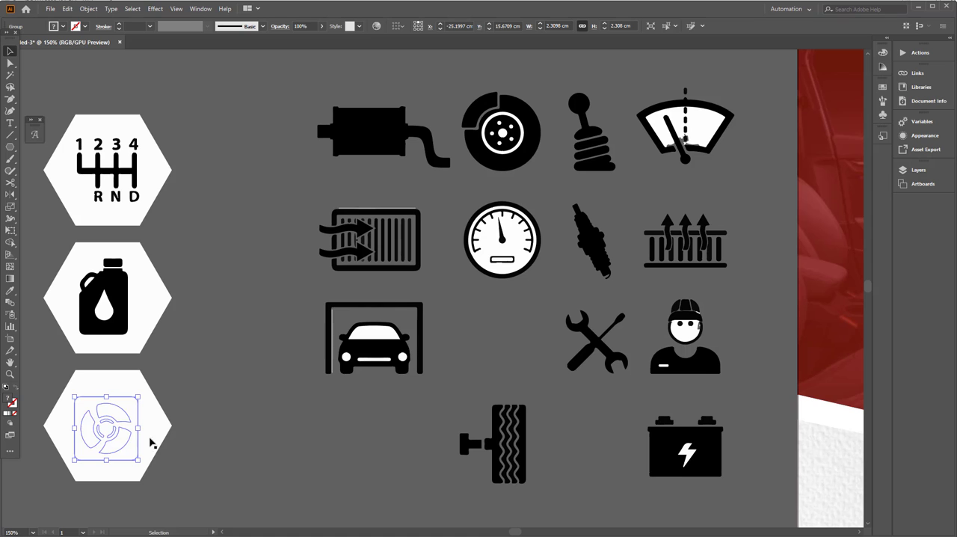
click(173, 485)
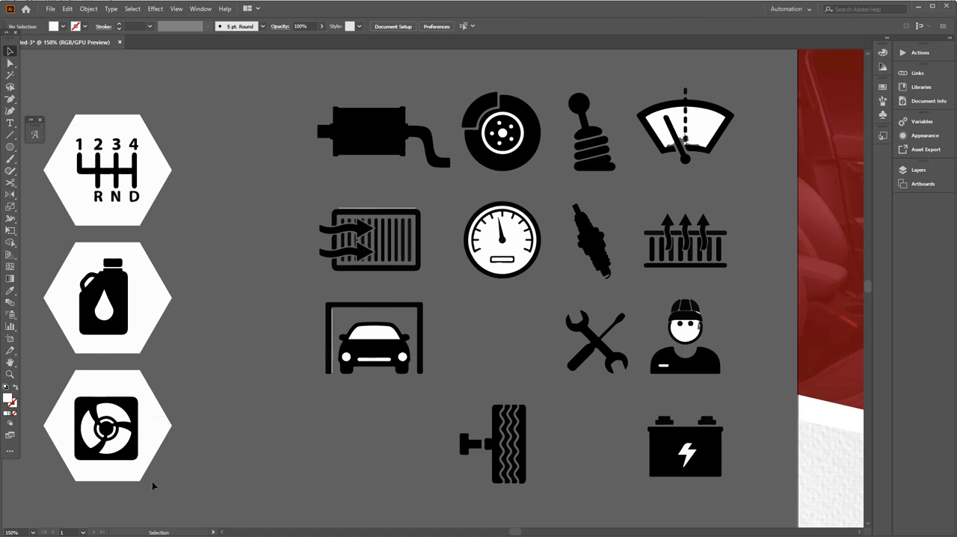
Step: Align the three hexagons and their icons on a common horizontal center
drag(153, 486, 71, 124)
click(429, 28)
click(162, 327)
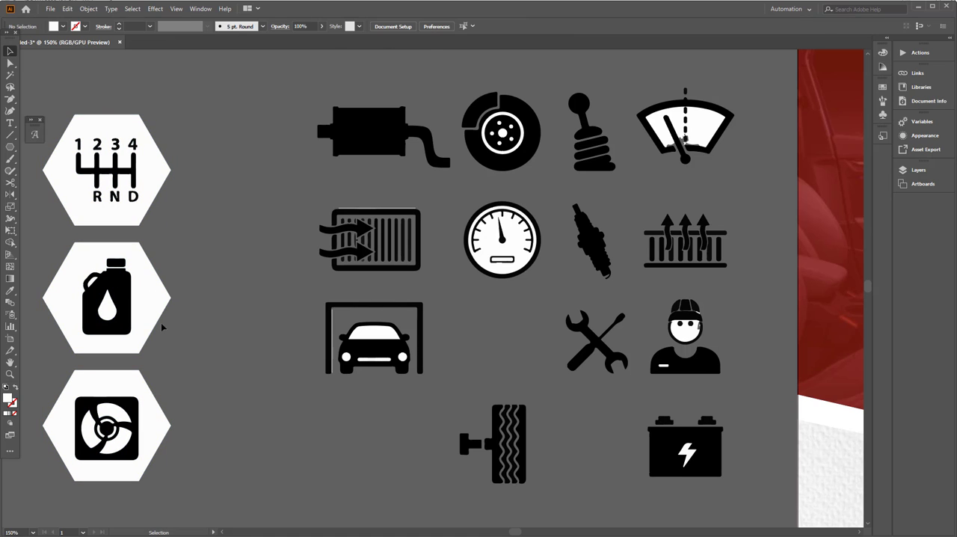
Step: Duplicate a blank hexagon beside the icon column, just above the exhaust icon
drag(166, 299, 319, 86)
scroll(332, 231, down, 2)
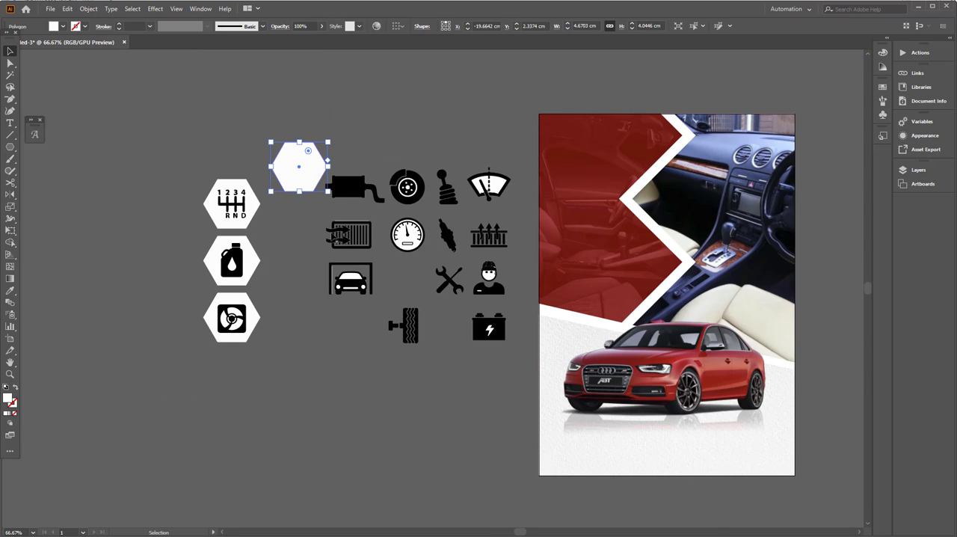
click(366, 358)
scroll(327, 313, up, 2)
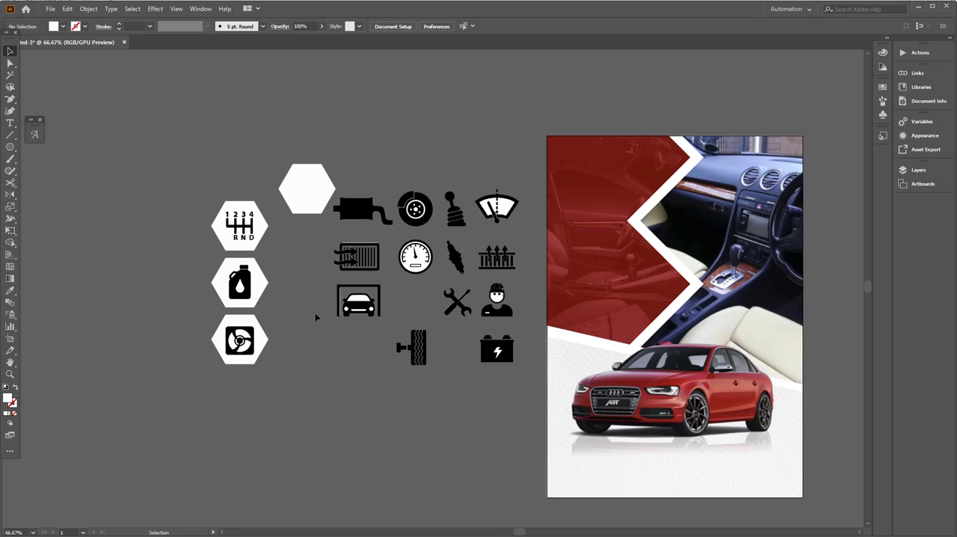
Step: Delete all the unused service icons between the icon hexagons and the artboard
click(308, 131)
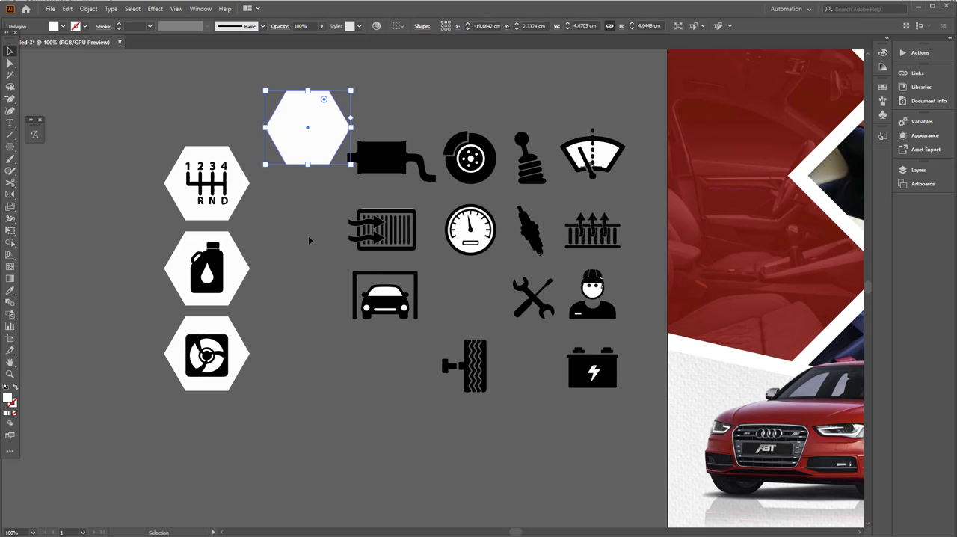
drag(339, 249, 284, 271)
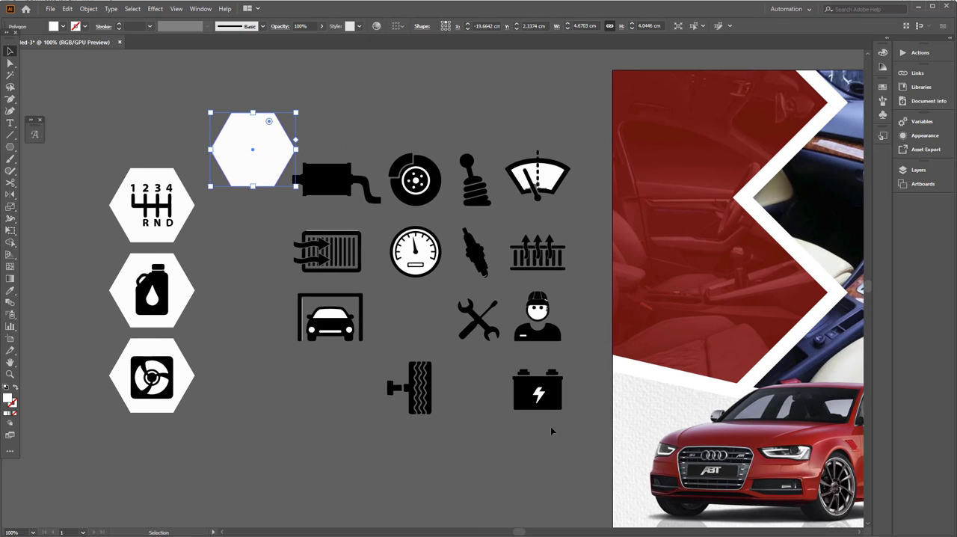
drag(566, 448, 336, 166)
key(Delete)
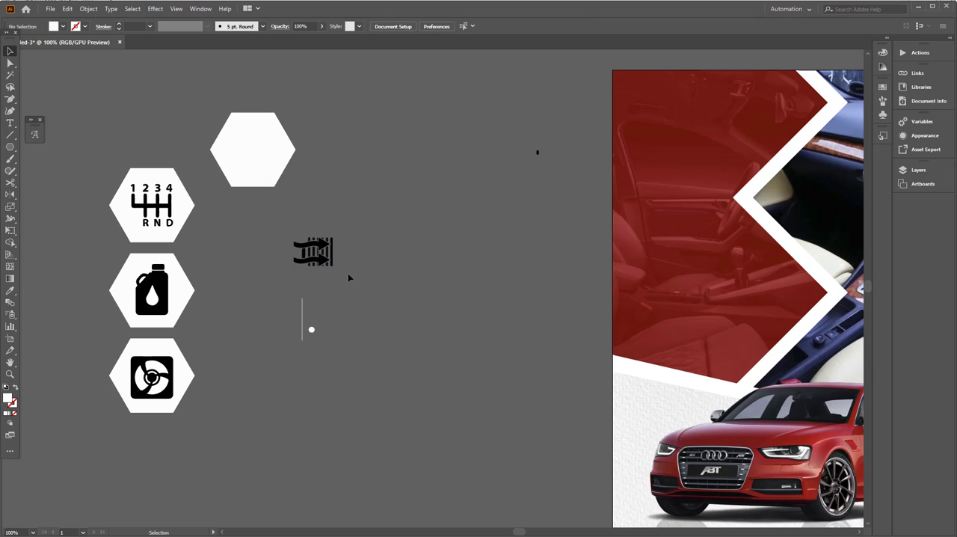
drag(381, 369, 265, 224)
key(Delete)
drag(448, 112, 568, 254)
Step: Move the three icon hexagons onto the interior photo beside the zigzag's lower point, scaled to about 1.75 cm wide by 5 cm high
drag(280, 414, 106, 205)
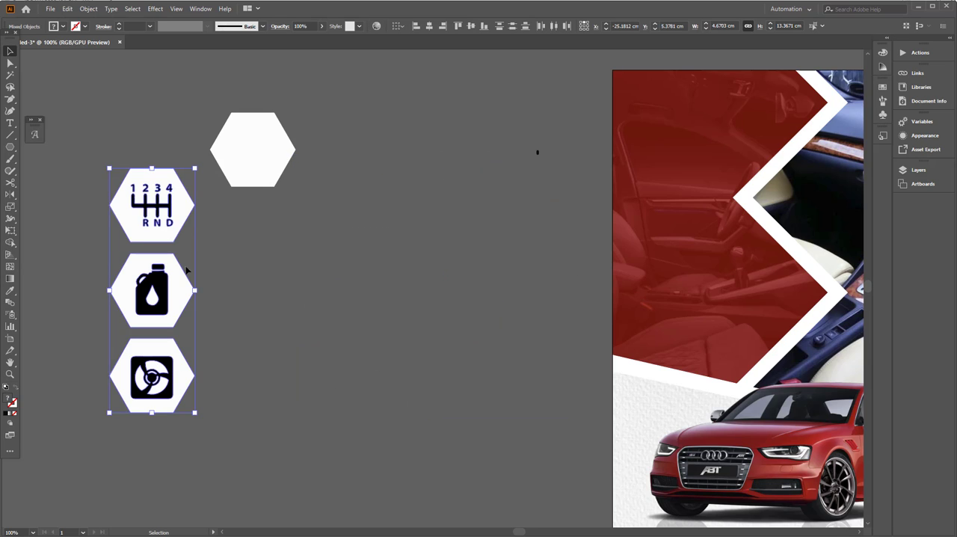
drag(184, 193, 649, 195)
scroll(632, 208, down, 1)
drag(674, 339, 392, 321)
drag(378, 281, 546, 294)
scroll(547, 299, up, 2)
drag(586, 205, 577, 229)
drag(557, 302, 548, 318)
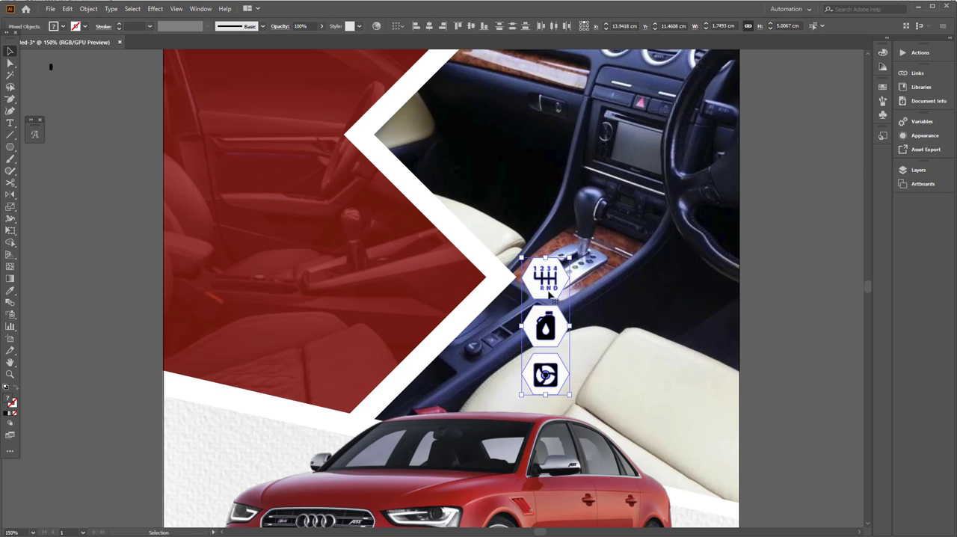
scroll(549, 295, up, 2)
scroll(516, 284, down, 3)
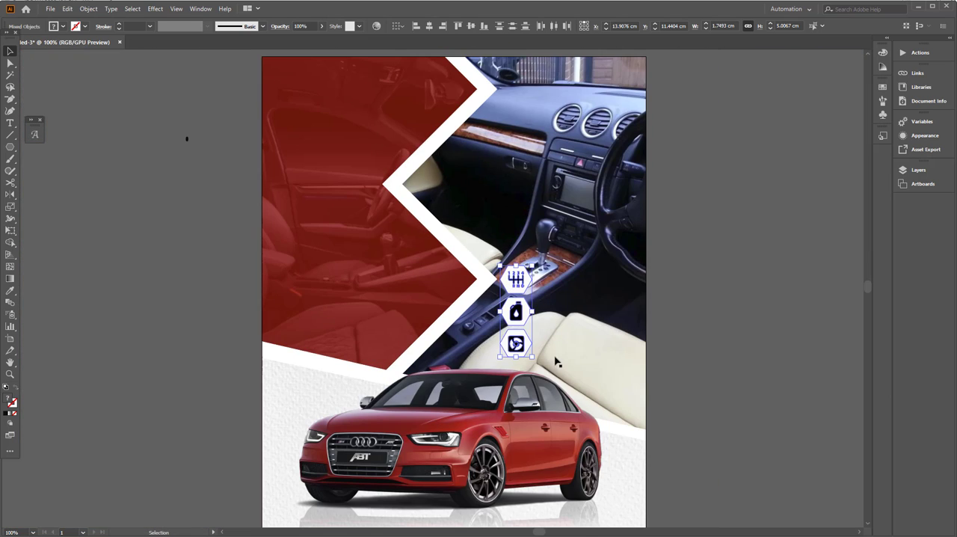
drag(533, 357, 655, 377)
key(ctrl+shift+a)
Step: Move the blank white hexagon onto the middle of the flyer's red area
drag(47, 190, 434, 274)
click(269, 234)
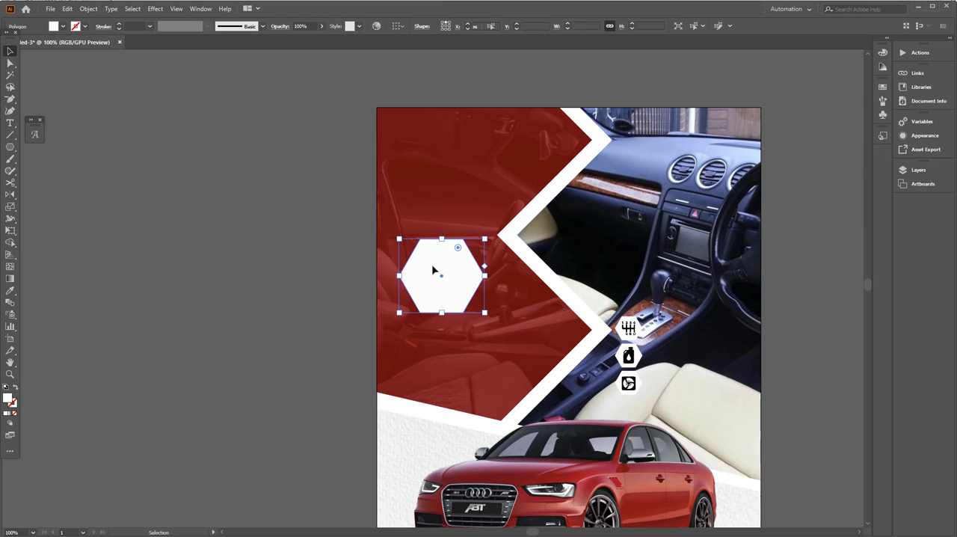
click(244, 302)
Step: Add the two-line text "CAR SALES" in the Aquino Demo font on the empty canvas beside the artboard
key(t)
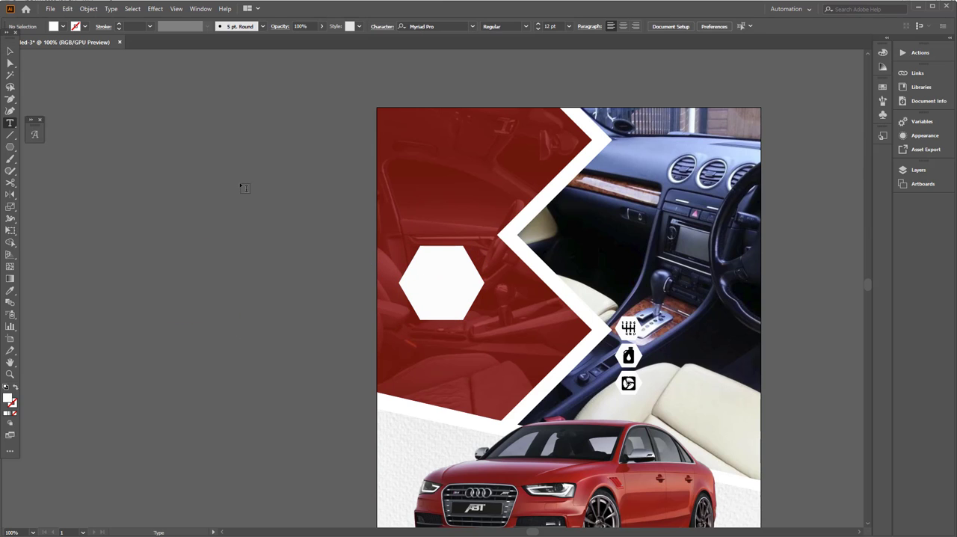
click(241, 184)
click(364, 27)
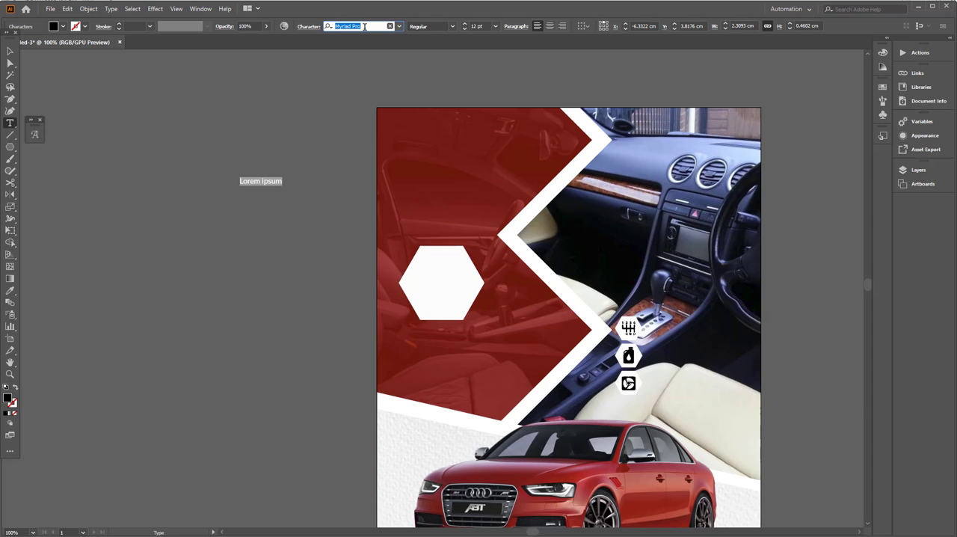
text(a)
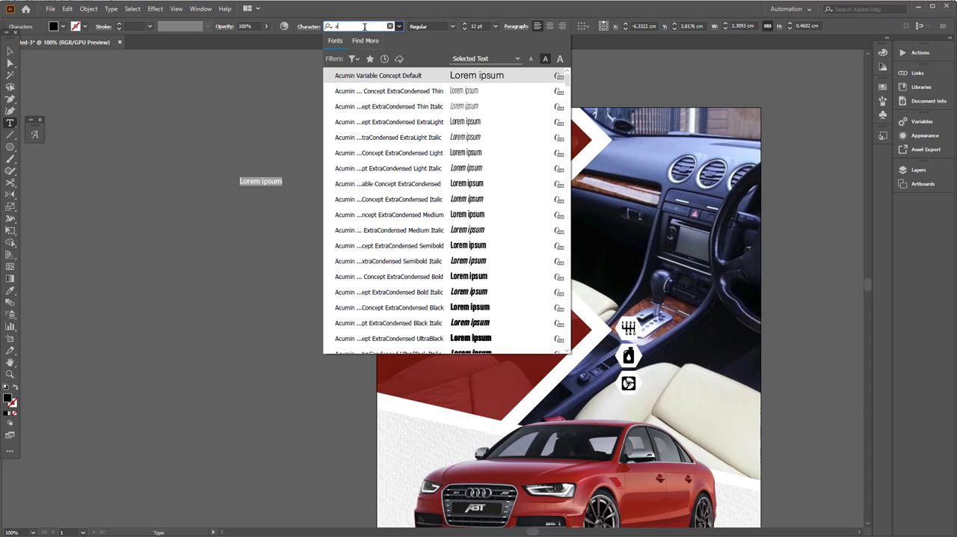
text(qu)
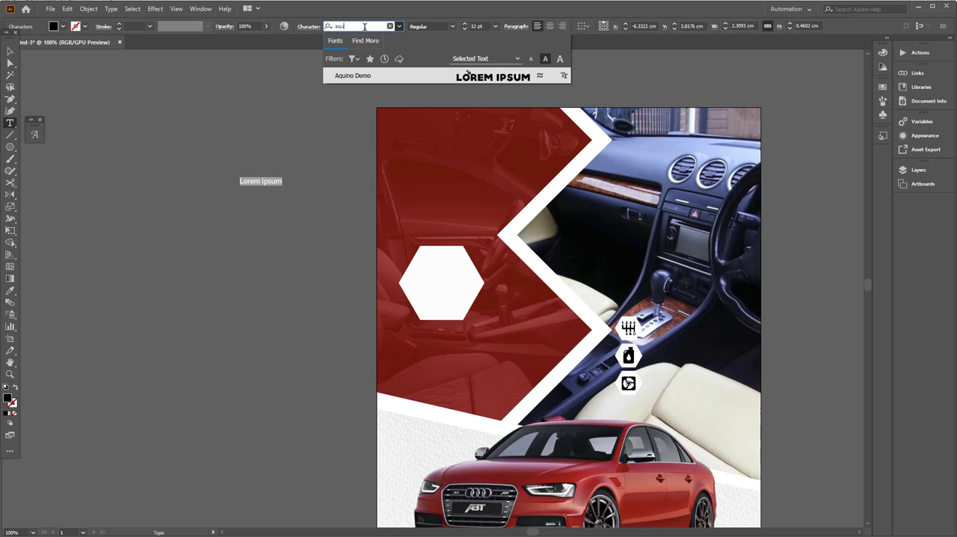
click(428, 75)
text(CAR)
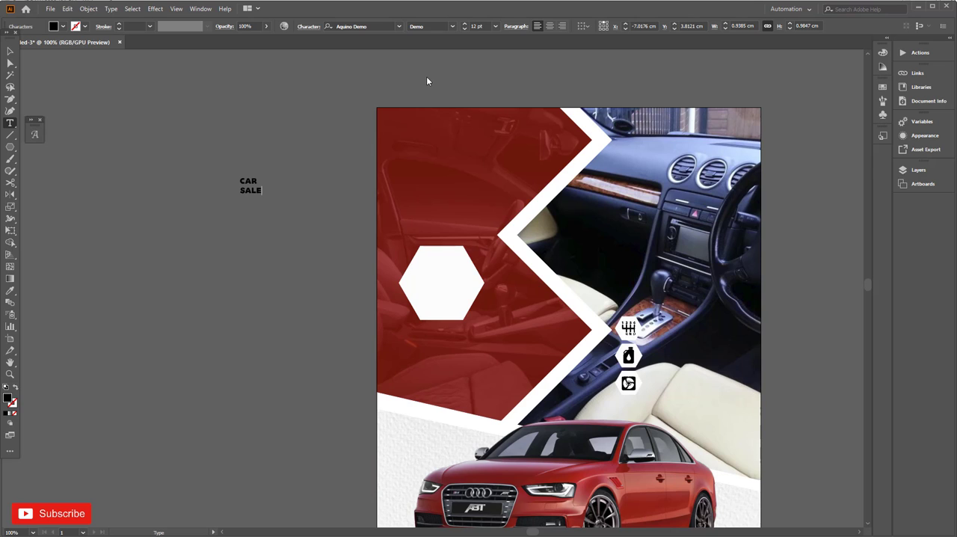
text(S)
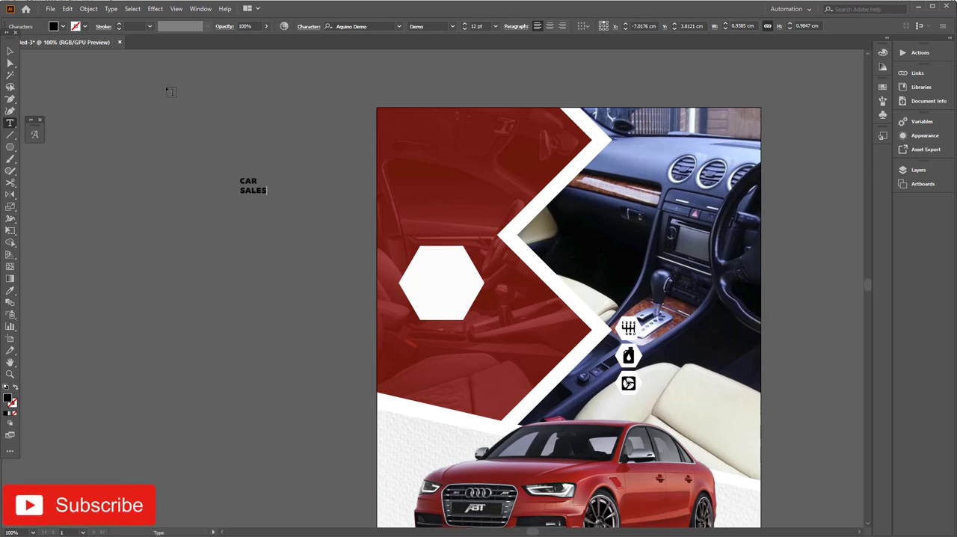
key(Escape)
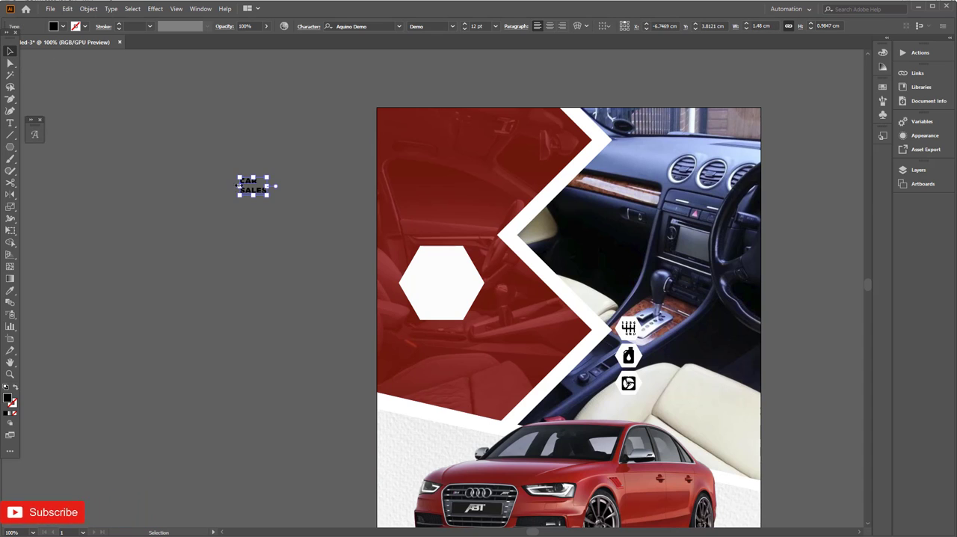
Step: Place the CAR SALES heading near the top of the red area, scaled to about 40 pt with tightened line spacing
drag(288, 218, 385, 273)
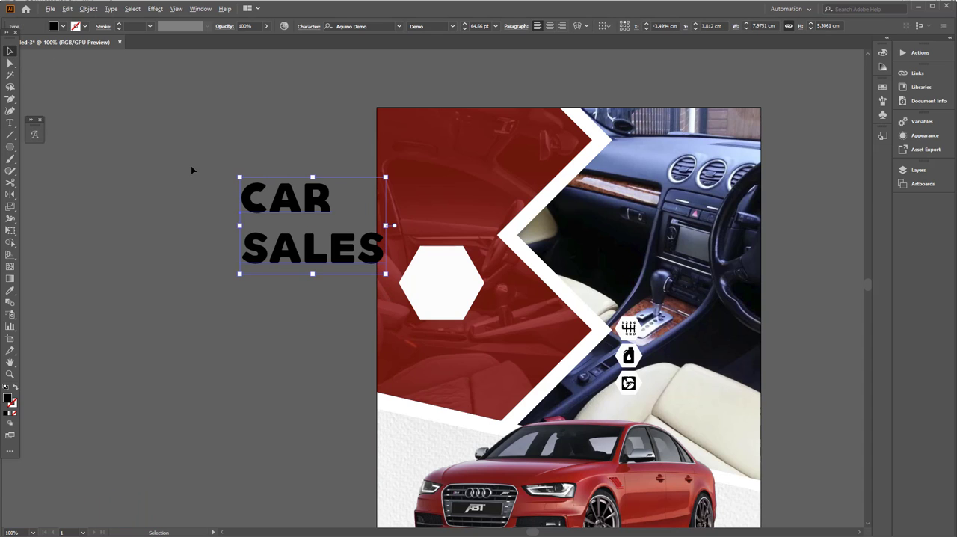
key(alt+Up)
key(alt+Up)
key(alt+Up)
key(alt+Up)
key(alt+Up)
key(alt+Up)
key(alt+Up)
key(alt+Up)
key(alt+Up)
key(alt+Up)
key(alt+Up)
key(alt+Up)
key(alt+Up)
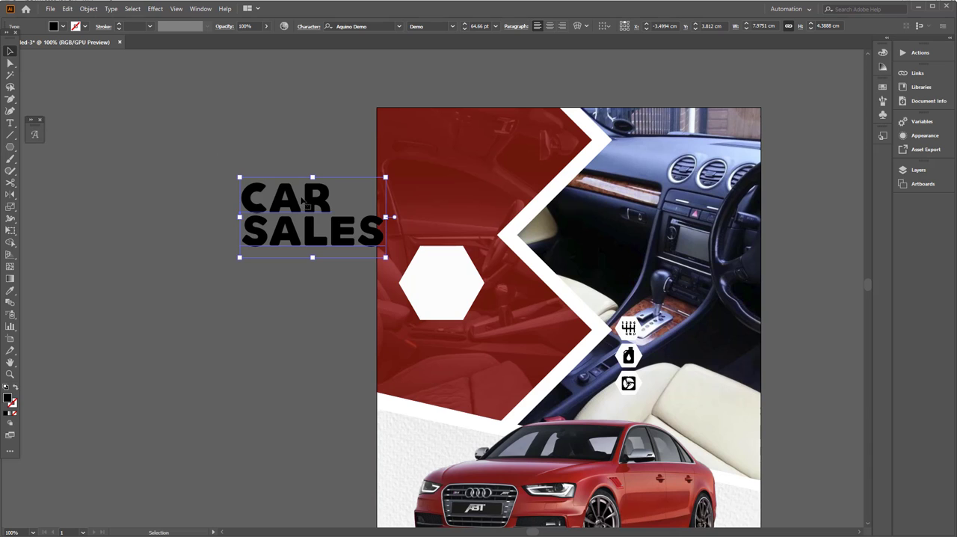
drag(302, 200, 458, 155)
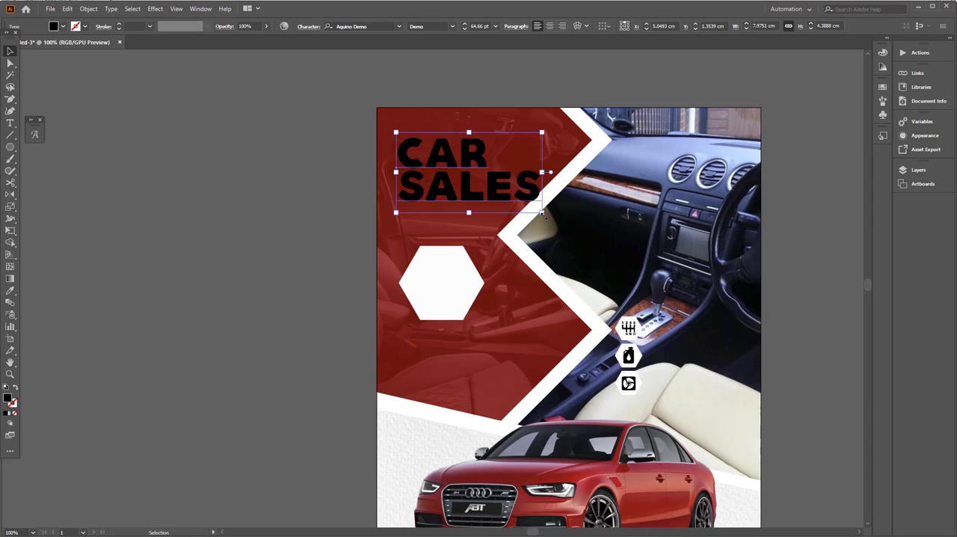
drag(544, 215, 488, 181)
click(213, 193)
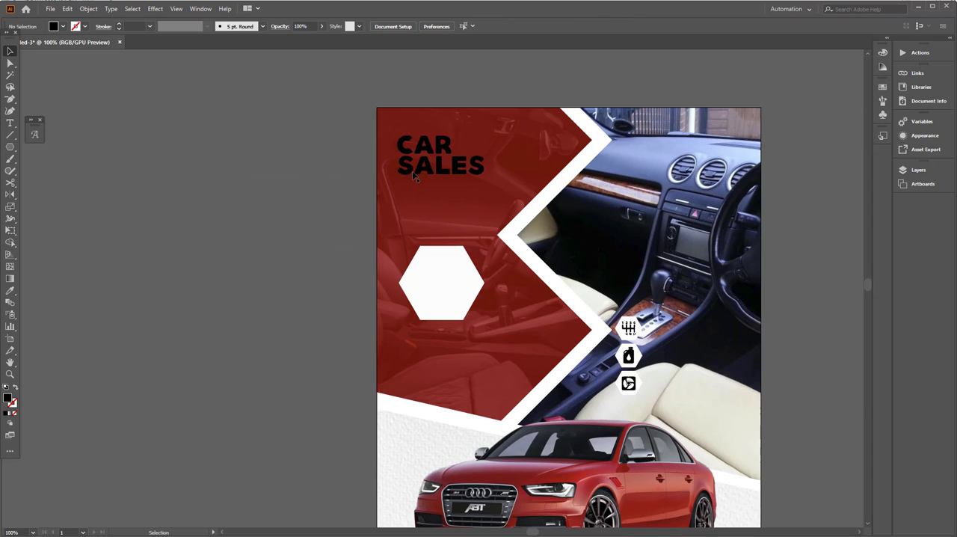
Step: Duplicate the CAR SALES heading directly below itself and replace the copy's wording with "MOBILE DETAILS!" on two lines
alt+drag(414, 175, 414, 221)
key(t)
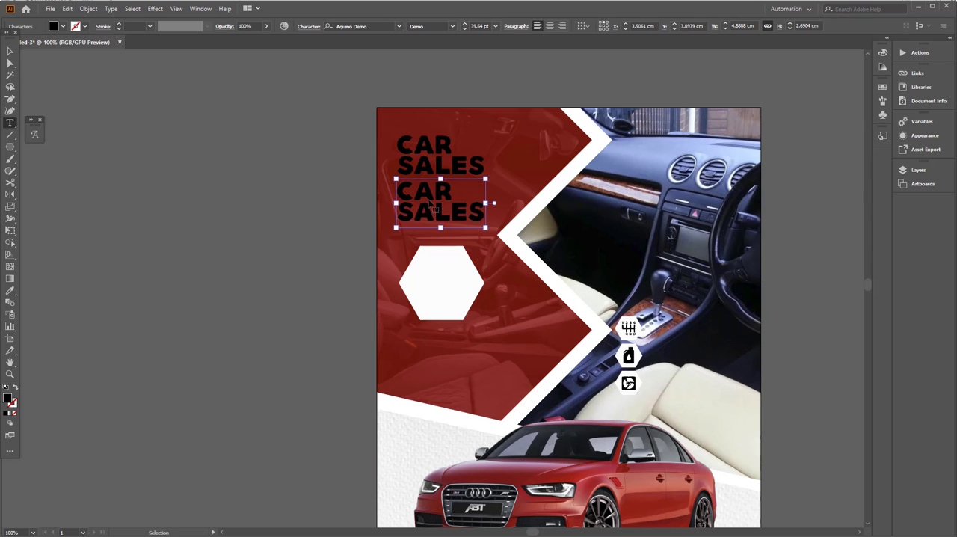
click(430, 202)
key(ctrl+a)
text(MO)
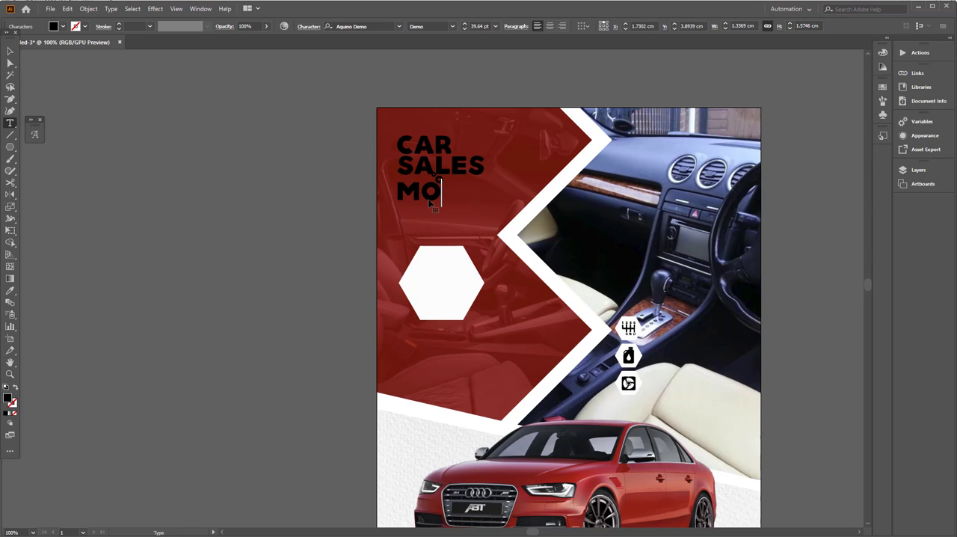
text(BILE)
key(Return)
text(DEA)
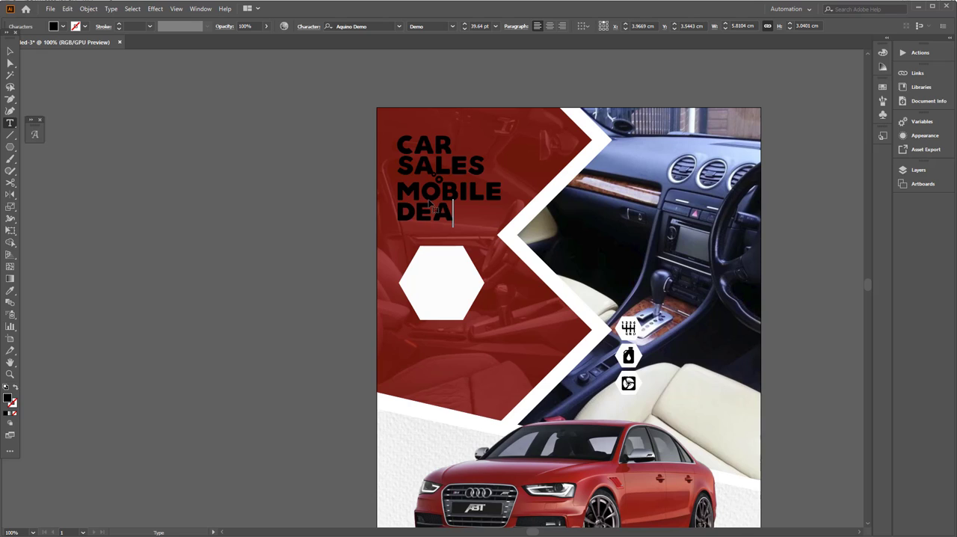
text(T)
key(BackSpace)
key(BackSpace)
text(TAILS!)
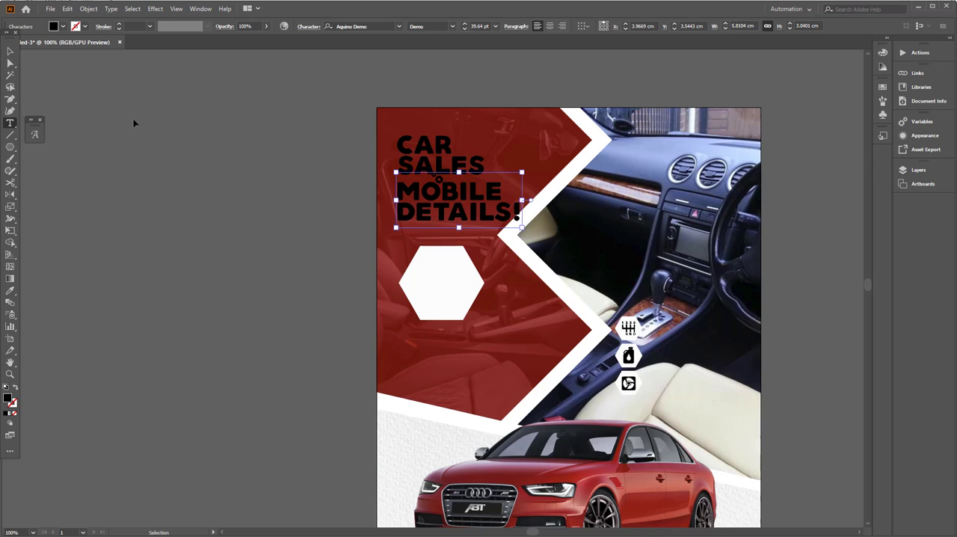
Step: Color the MOBILE DETAILS! text white and scale it to about 29 pt to roughly match the CAR SALES width
key(ctrl+a)
click(63, 27)
click(22, 46)
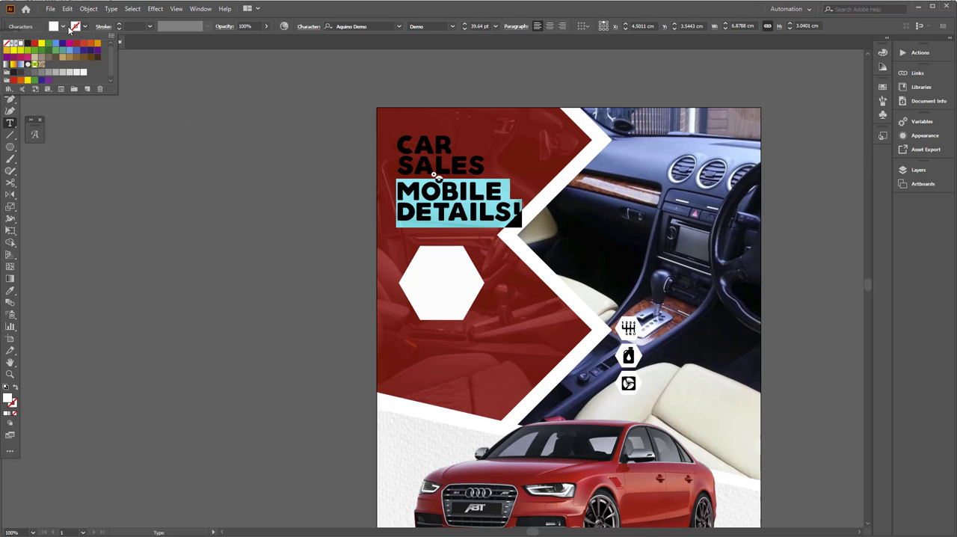
key(Escape)
key(Escape)
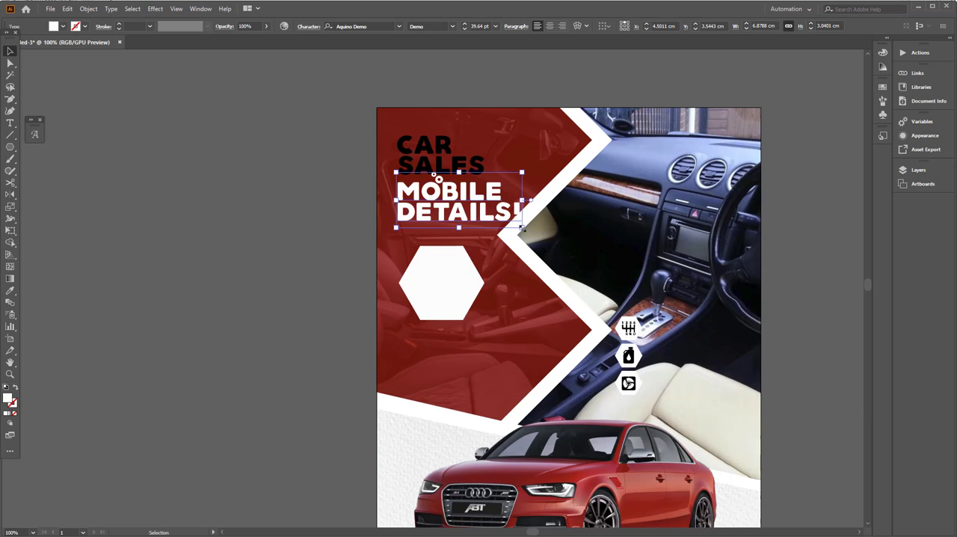
drag(522, 228, 489, 214)
key(ctrl+shift+a)
drag(428, 264, 418, 224)
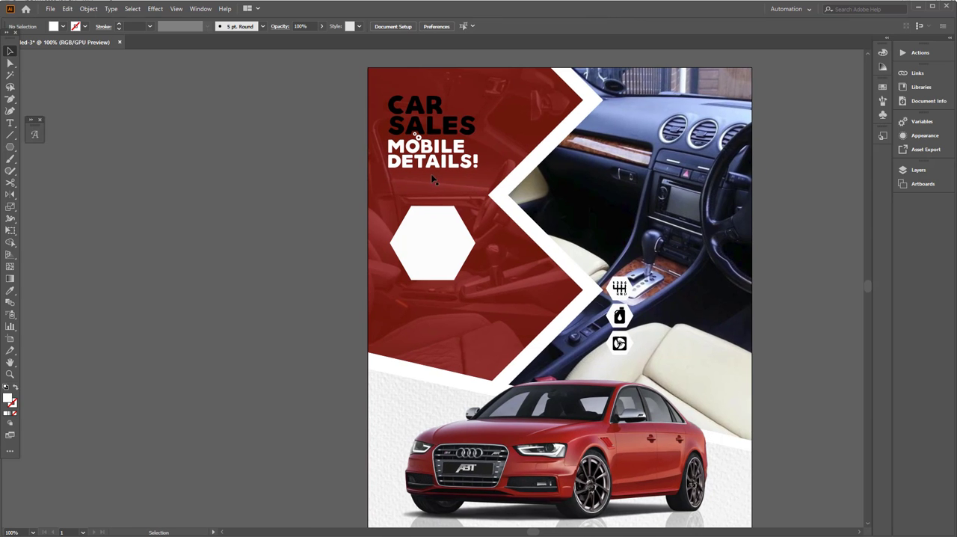
Step: Duplicate the MOBILE DETAILS! text downward onto the large white hexagon
drag(430, 180, 433, 257)
double_click(431, 256)
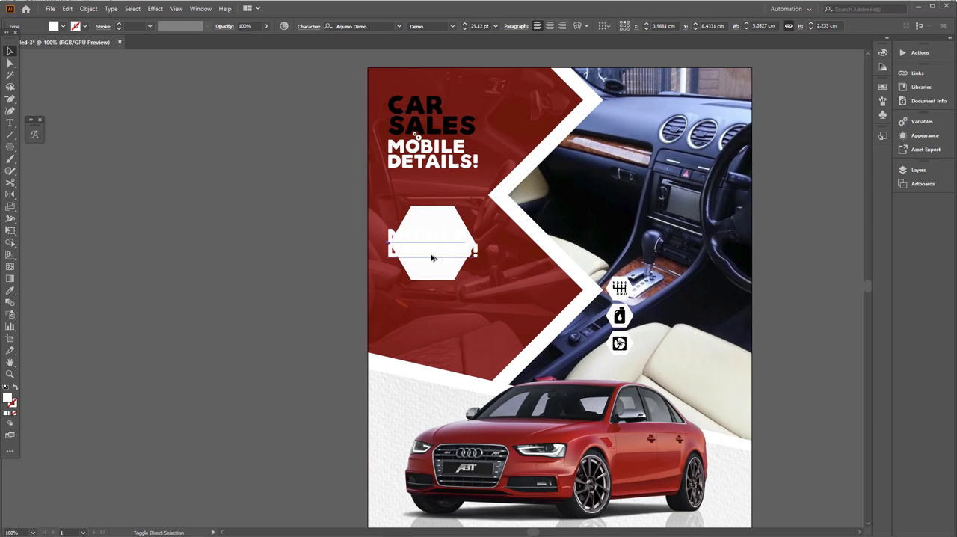
key(Escape)
Step: Fill the large hexagon with a near-black color sampled from a dark part of the interior photo
click(441, 271)
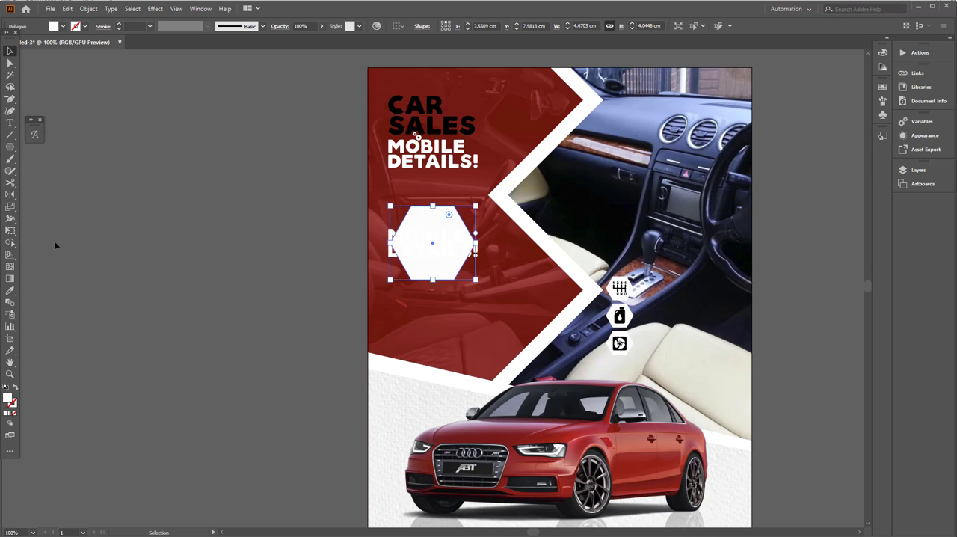
click(10, 290)
click(590, 128)
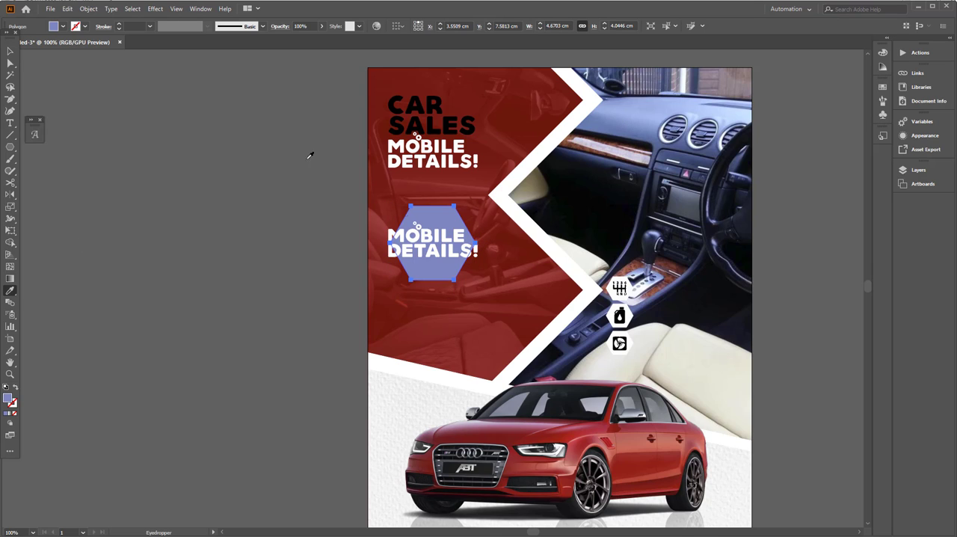
click(592, 223)
click(10, 51)
click(254, 208)
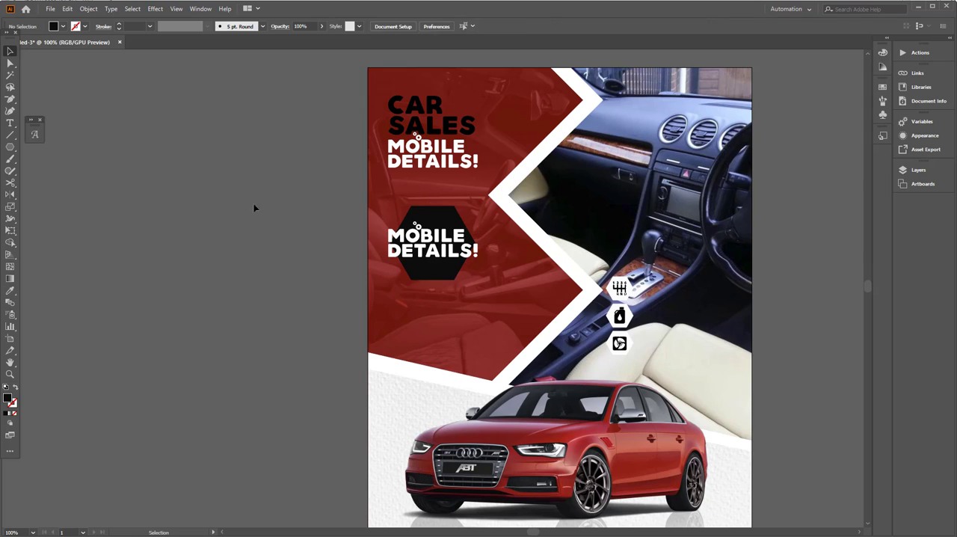
Step: Change the font of the MOBILE DETAILS! copy on the black hexagon to Anton Regular
key(t)
click(438, 242)
key(ctrl+a)
click(362, 27)
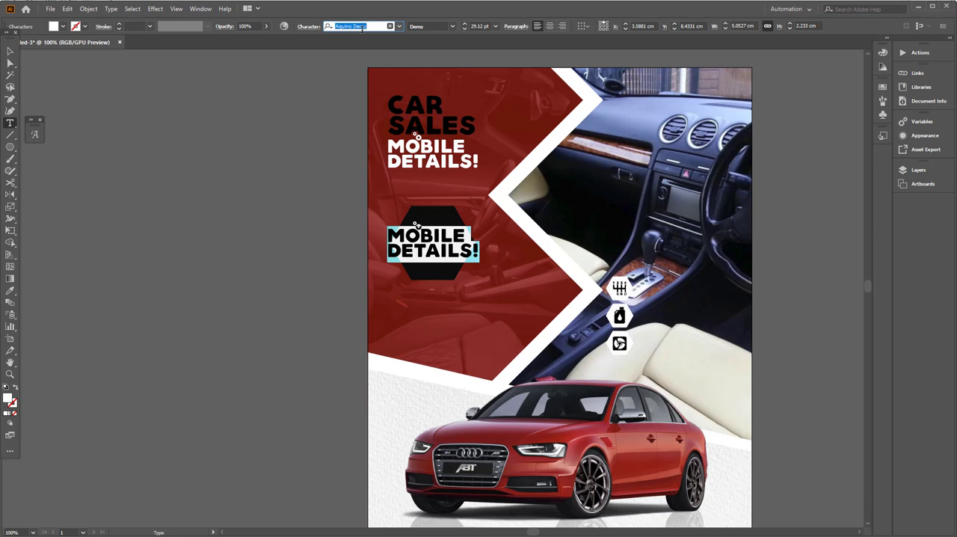
text(anto)
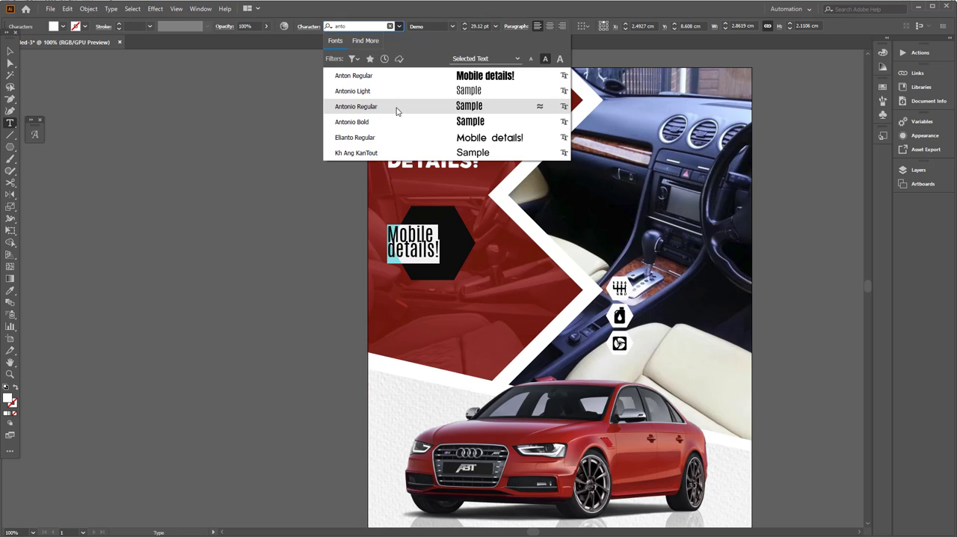
click(398, 107)
click(367, 25)
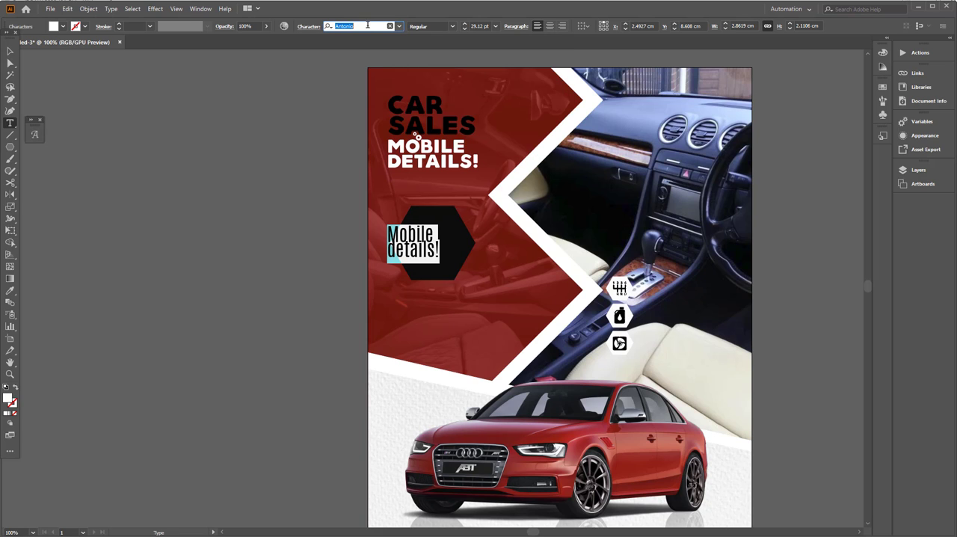
text(ant)
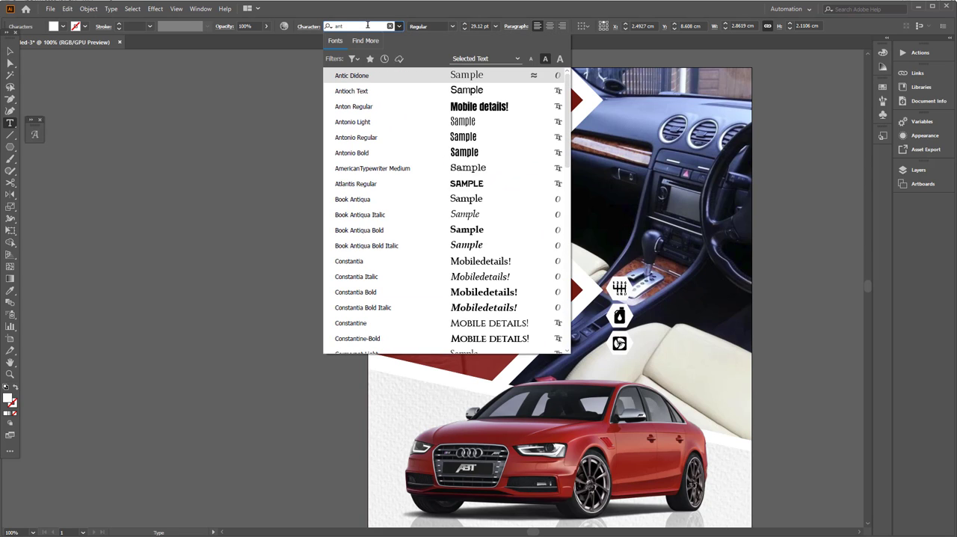
click(404, 108)
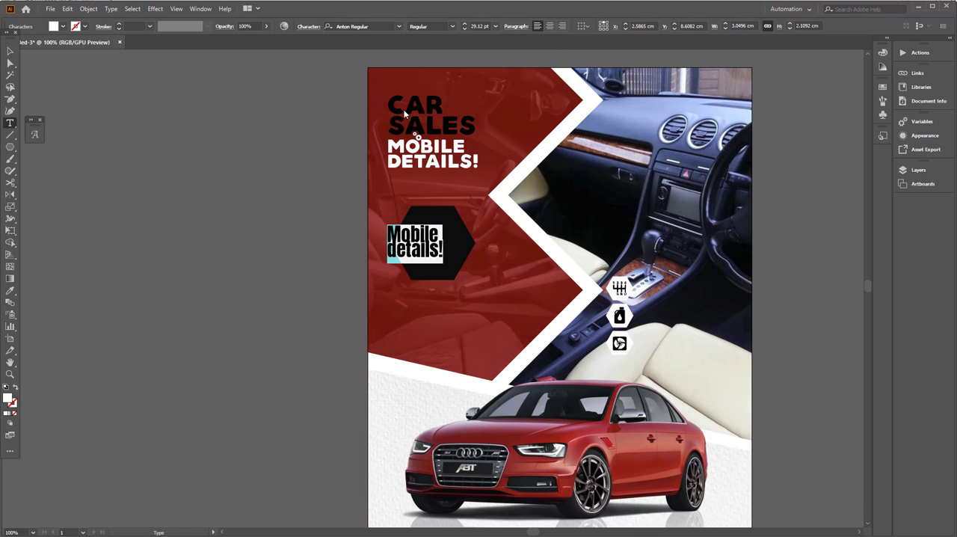
Step: Replace the hexagon text with "new", "$2.500" and "price" on three lines
text(new )
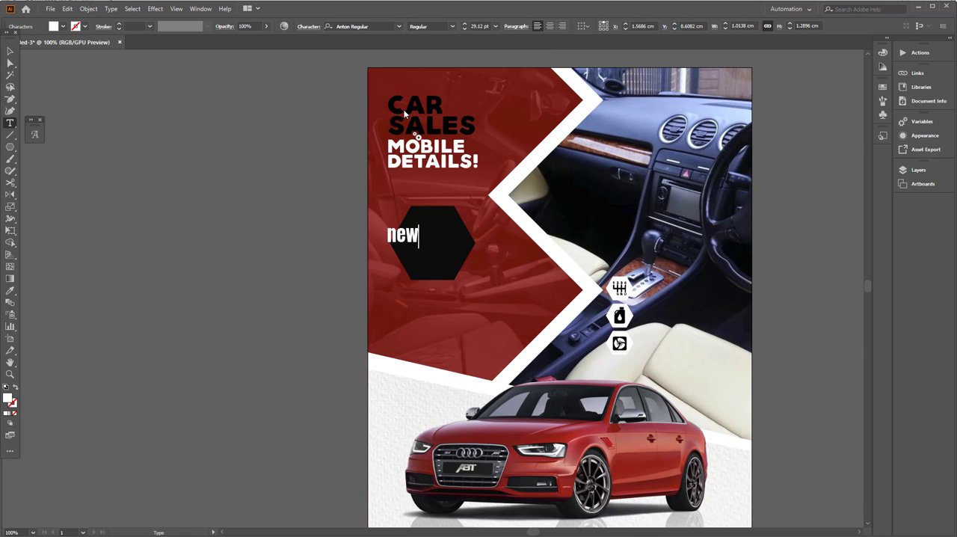
text($2.500)
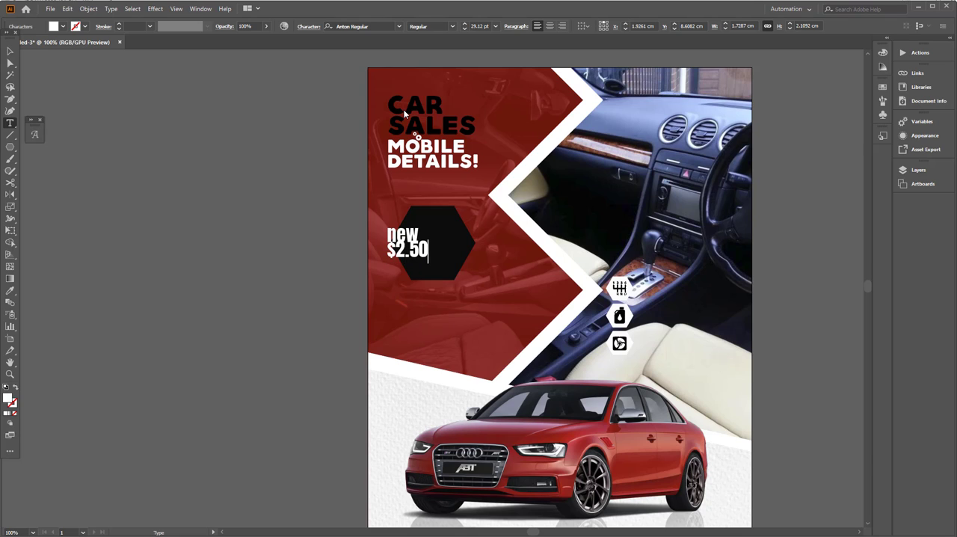
key(Return)
text(price)
Step: Set the hexagon's price text in All Caps and align its lines to the center
key(ctrl+a)
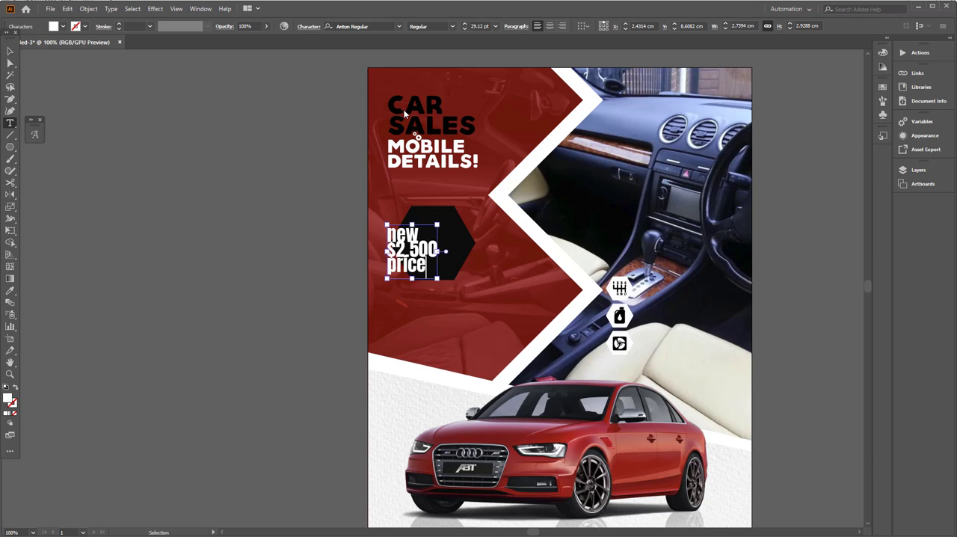
click(309, 27)
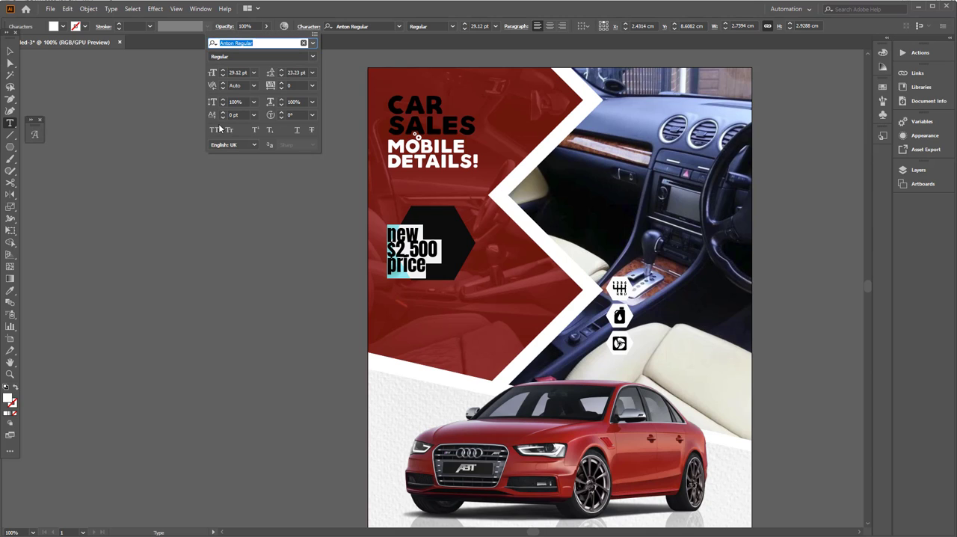
click(214, 130)
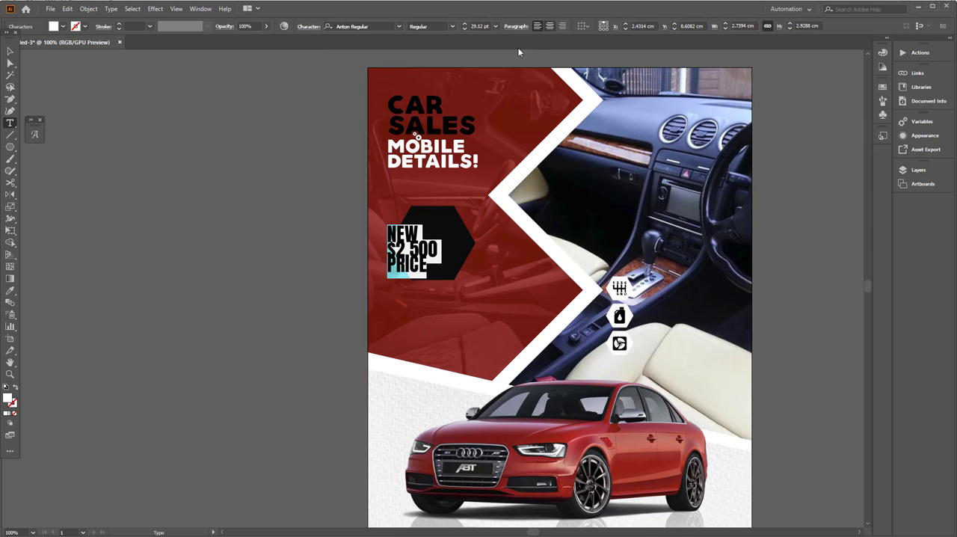
click(550, 26)
key(Escape)
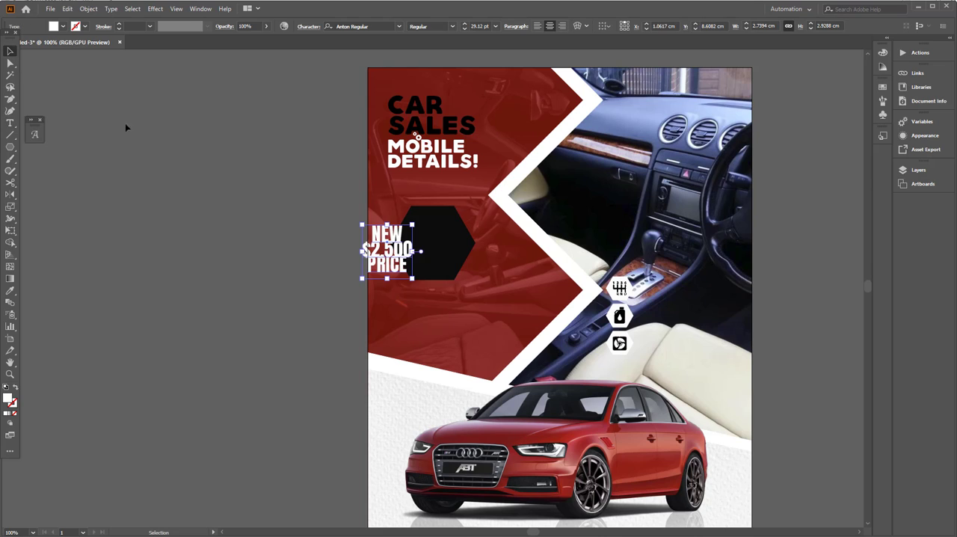
Step: Move the price text onto the black hexagon and set its leading to Auto
drag(387, 252, 432, 243)
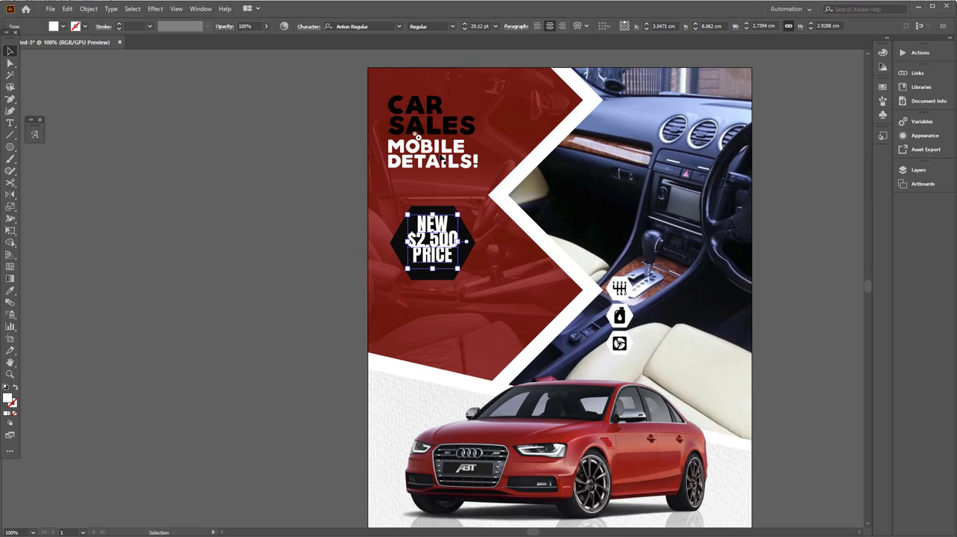
click(309, 26)
click(311, 73)
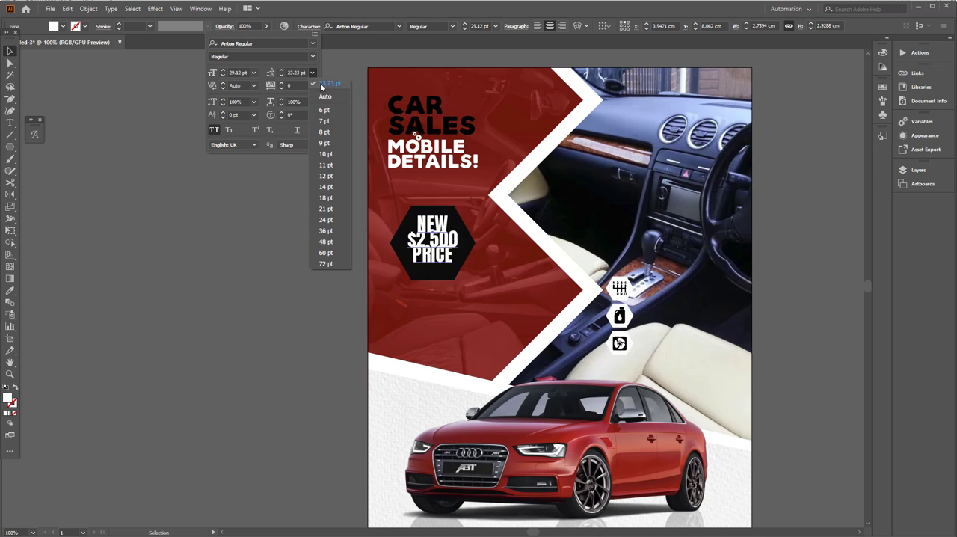
click(324, 84)
click(448, 263)
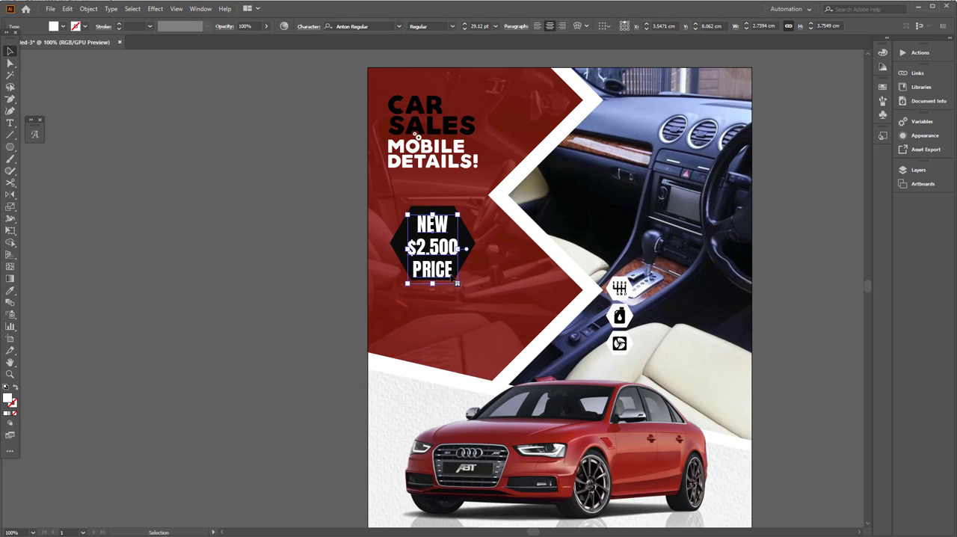
Step: Scale the price text to about 26 pt and center it inside the black hexagon
drag(458, 284, 448, 271)
scroll(427, 237, up, 3)
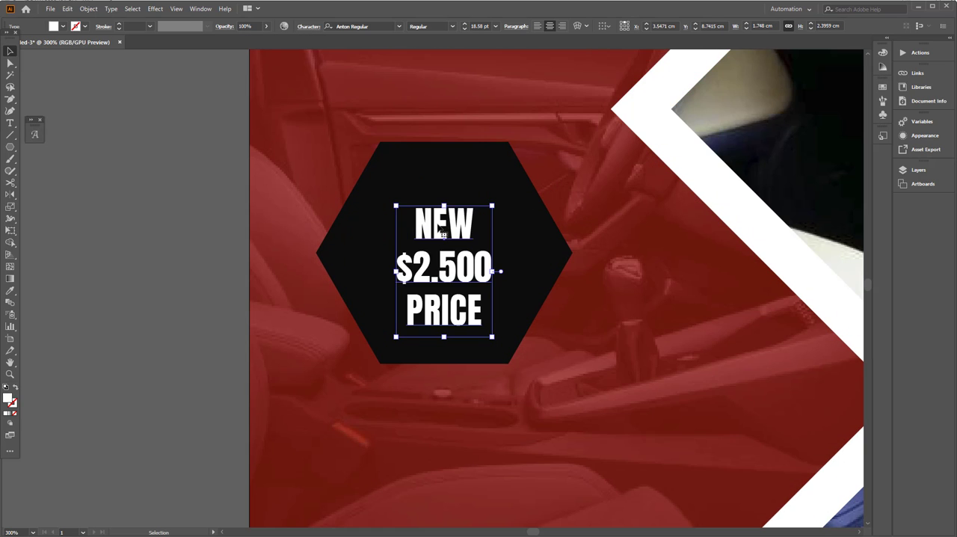
drag(438, 226, 428, 177)
drag(487, 289, 523, 345)
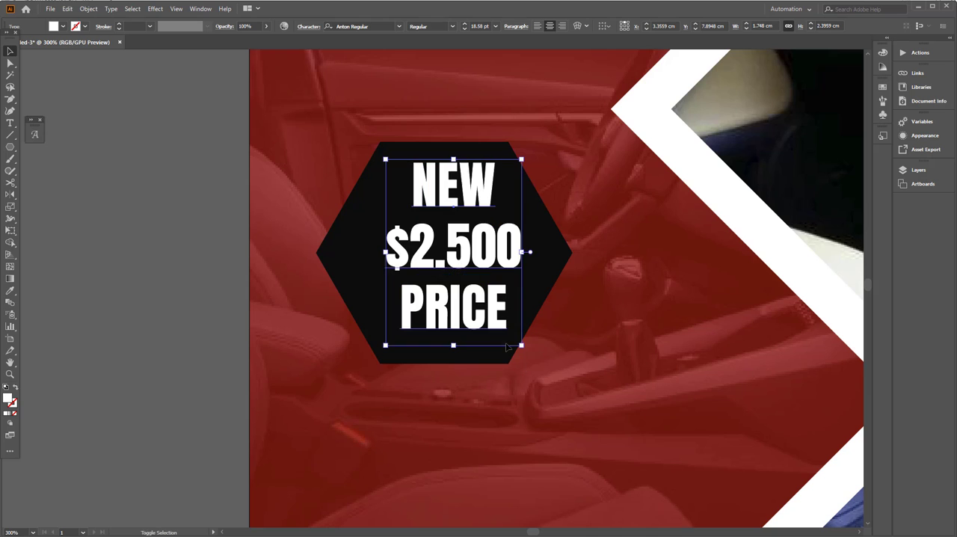
drag(470, 275, 459, 264)
key(ctrl+0)
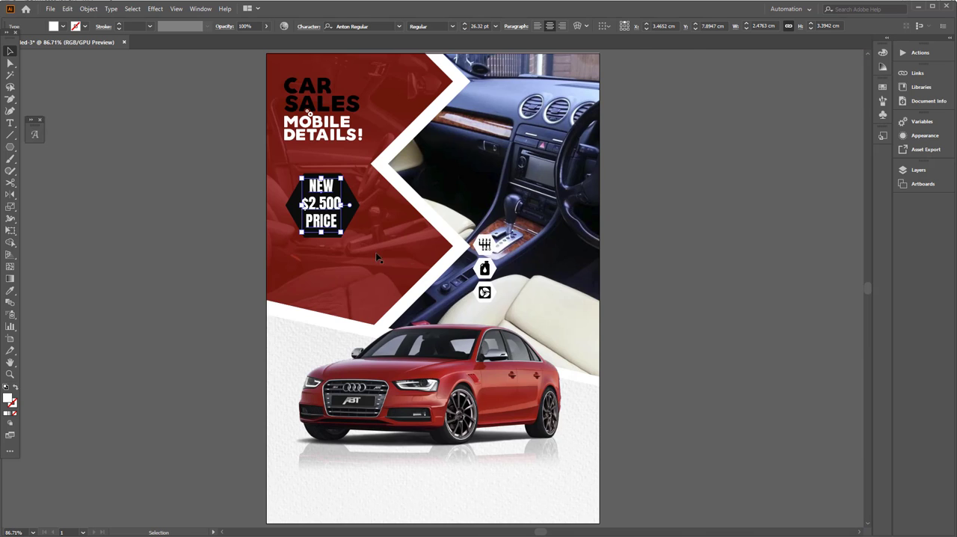
Step: Duplicate the price text above the hexagon and replace the copy's wording with "KNOW YOUR JOB," and "SWORD LOVER" on two lines
scroll(386, 267, up, 2)
drag(386, 268, 335, 216)
key(t)
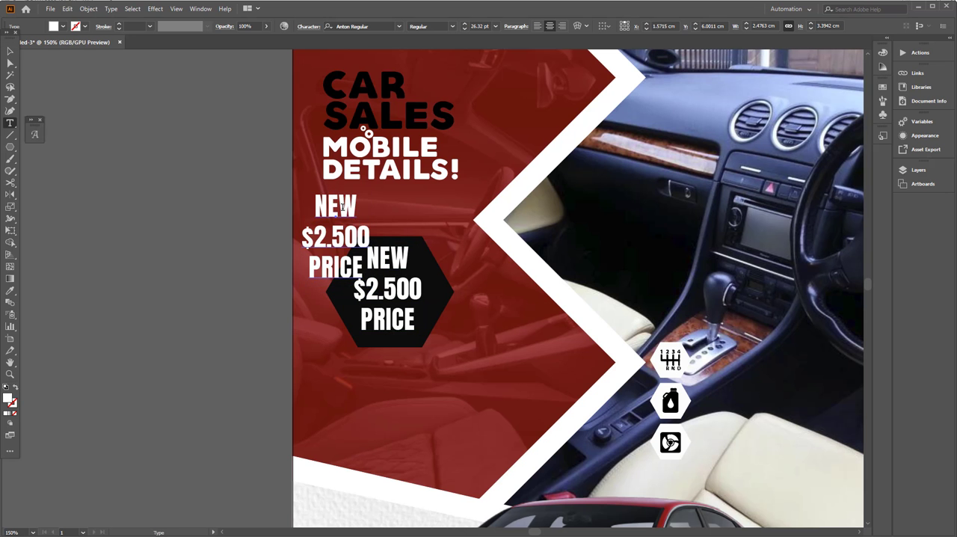
click(342, 208)
key(ctrl+a)
text(KNO)
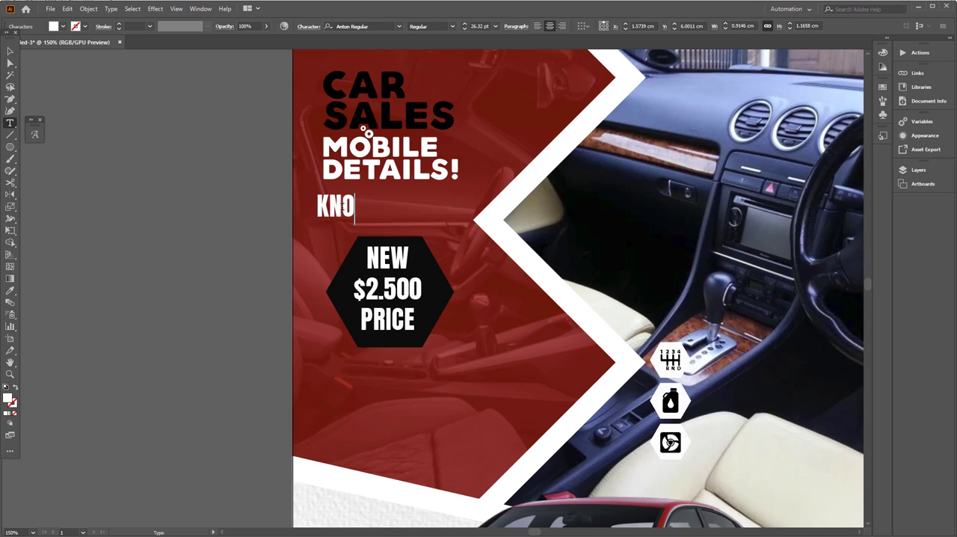
text(W YOU R)
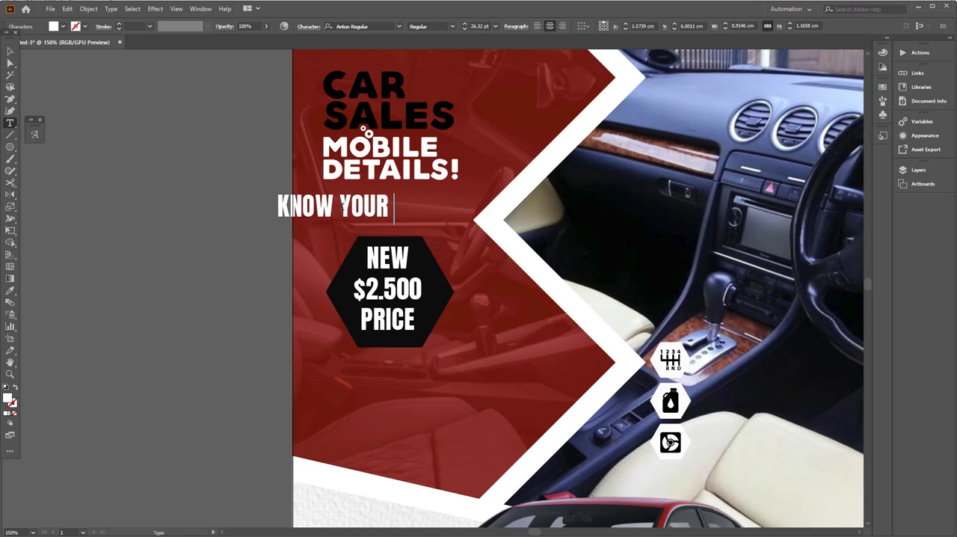
text(JOB)
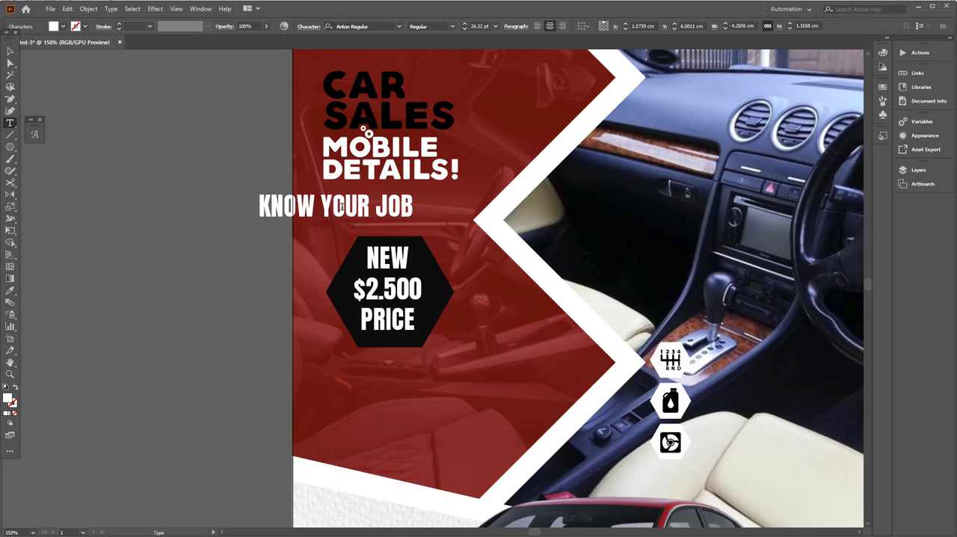
text(,)
key(Return)
text(SWOR)
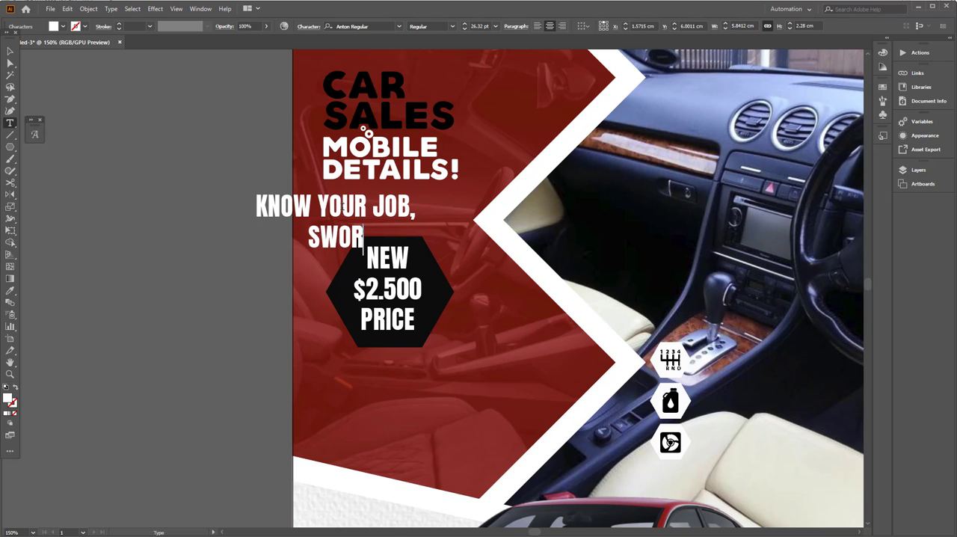
text(D LOVER)
Step: Left-align the KNOW YOUR JOB tagline and give it the near-black color sampled from the hexagon
key(ctrl+a)
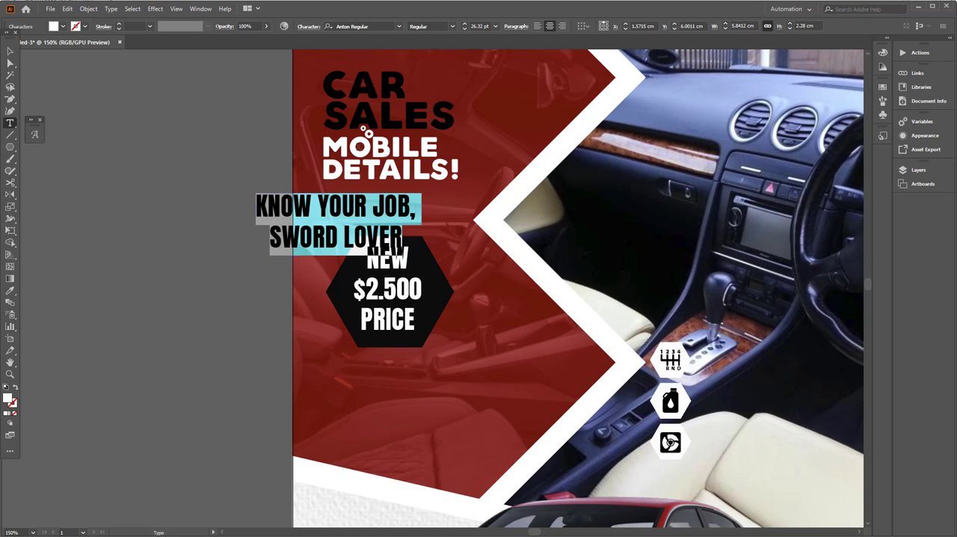
click(537, 26)
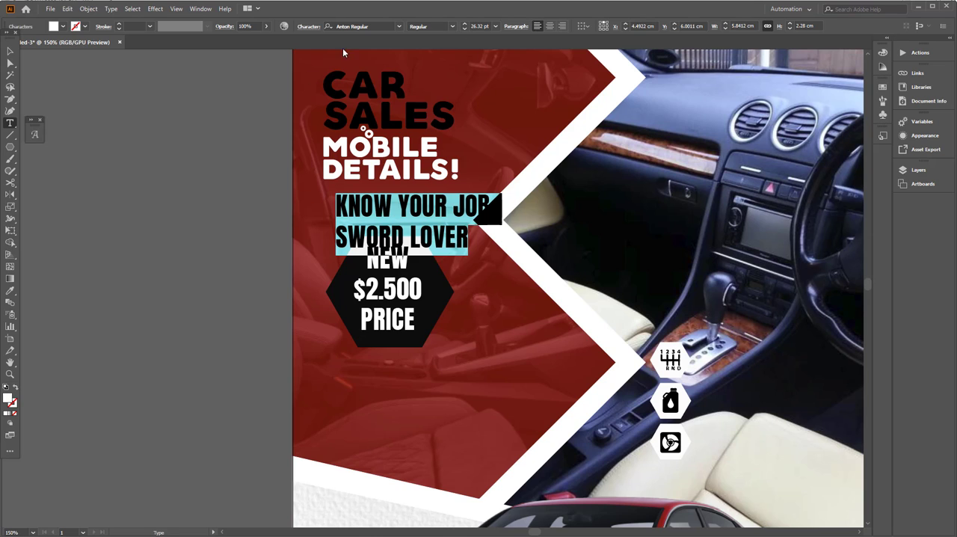
click(10, 51)
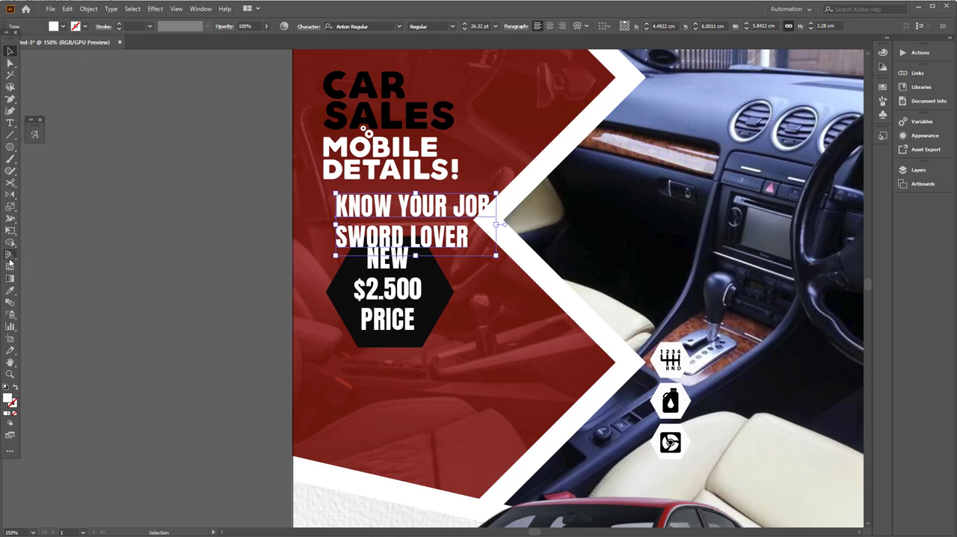
click(10, 290)
click(347, 291)
click(347, 291)
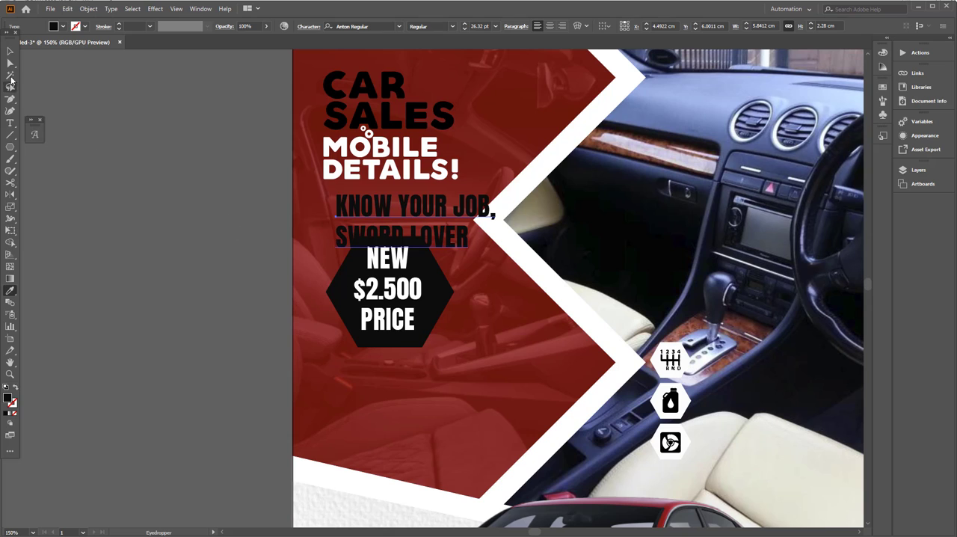
Step: Scale the tagline down to about 16 pt and place it beneath MOBILE DETAILS!, flush with its left edge
click(10, 53)
drag(496, 256, 431, 230)
drag(374, 211, 361, 200)
Step: Recolor CAR SALES and the tagline with a pale blue sampled from the dashboard in the interior photo
shift+click(353, 118)
click(10, 290)
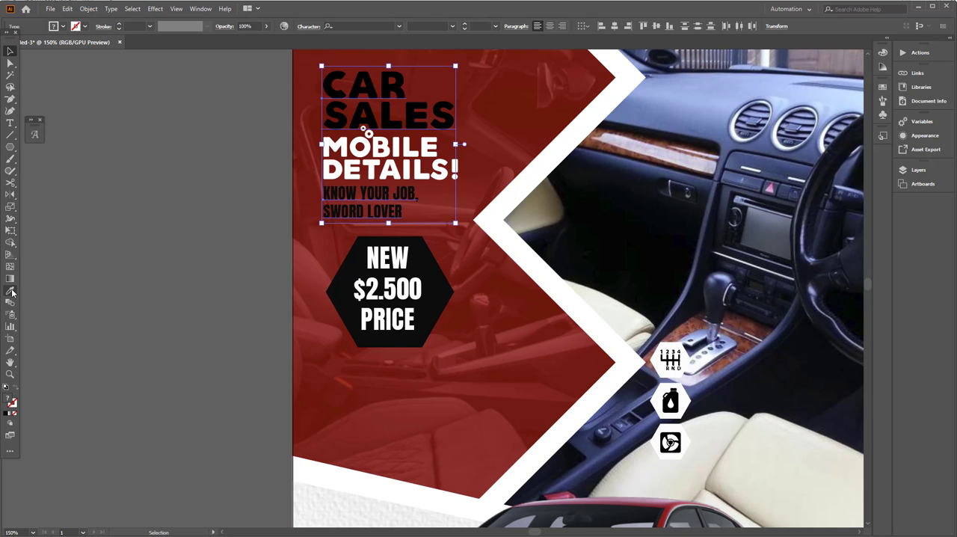
click(662, 100)
drag(665, 131, 575, 171)
scroll(575, 171, down, 1)
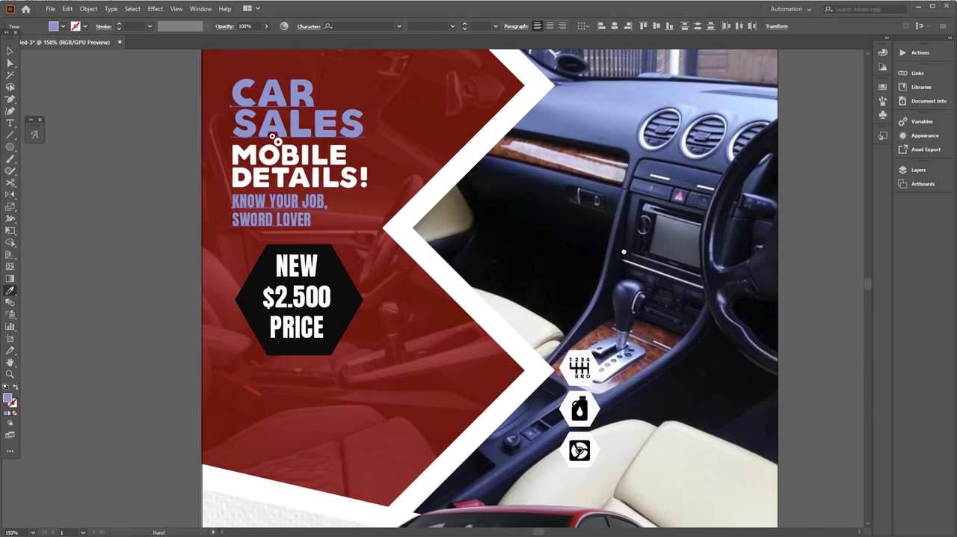
scroll(681, 187, up, 1)
click(671, 126)
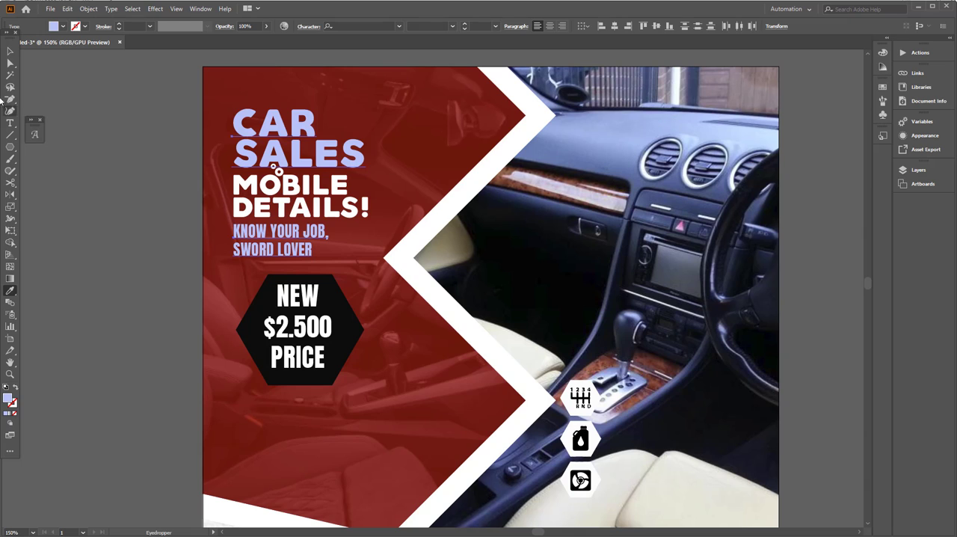
Step: Move CAR SALES and MOBILE DETAILS! together slightly upward and enlarge them a little
click(9, 51)
click(227, 142)
click(276, 162)
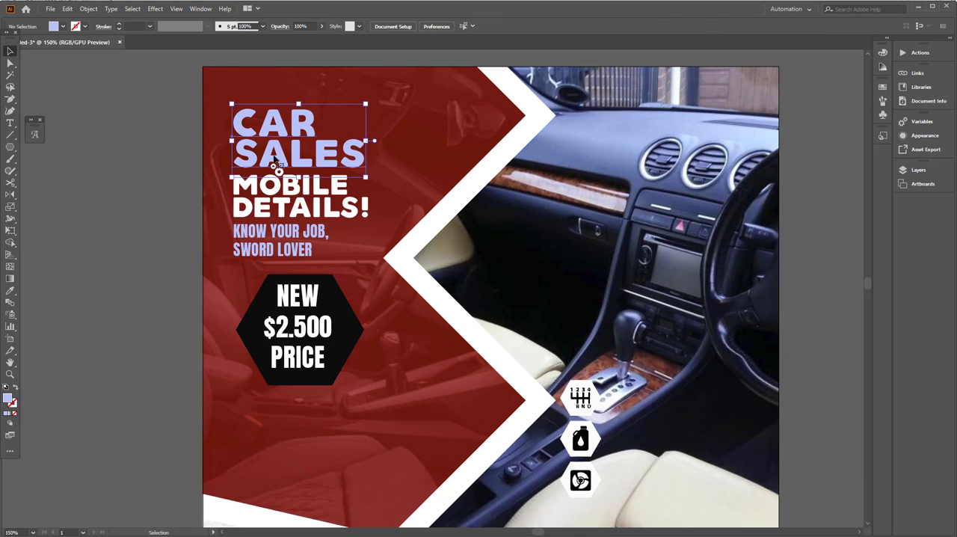
shift+click(278, 179)
drag(279, 179, 280, 166)
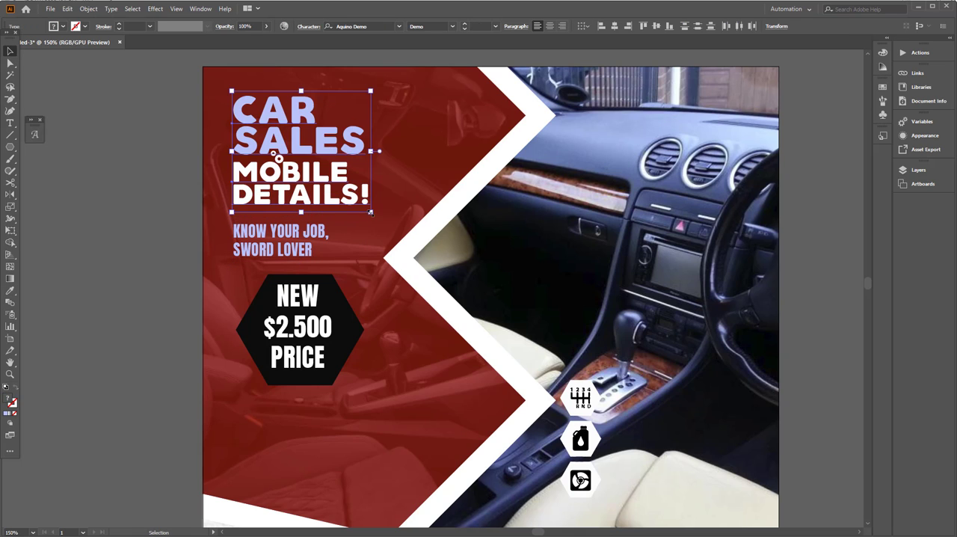
drag(371, 213, 375, 217)
Step: Move the KNOW YOUR JOB tagline slightly upward, closer to MOBILE DETAILS!
click(225, 261)
drag(232, 272, 255, 228)
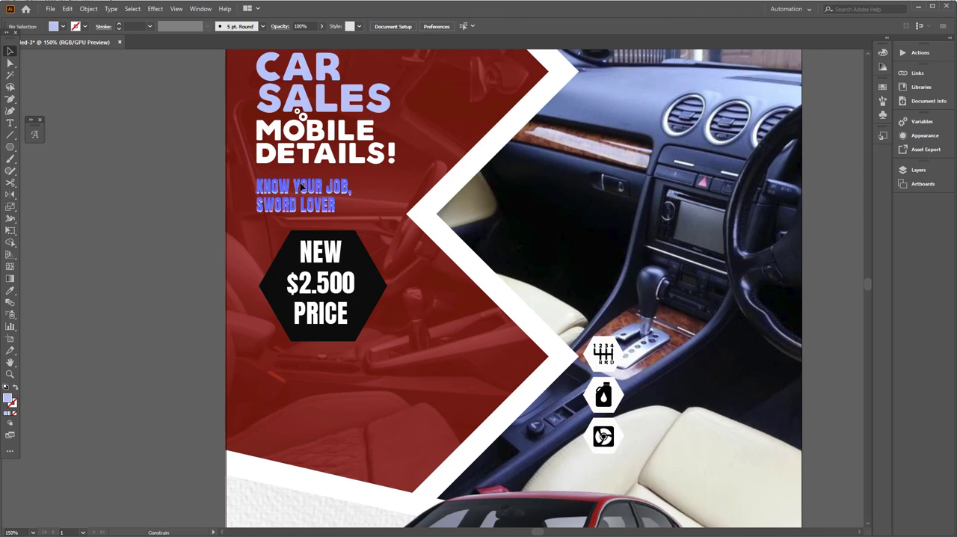
drag(301, 185, 301, 179)
click(223, 189)
Step: Duplicate the tagline beside the gearshift icon and replace the copy's text with LUXURY CAR RENTAL
drag(255, 229, 265, 170)
drag(318, 216, 218, 218)
drag(214, 143, 590, 317)
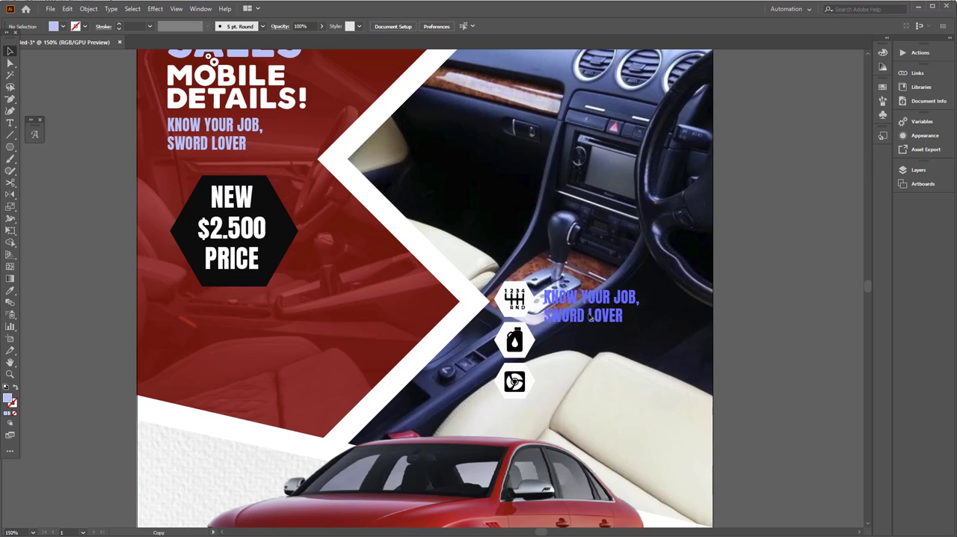
double_click(590, 317)
key(ctrl+a)
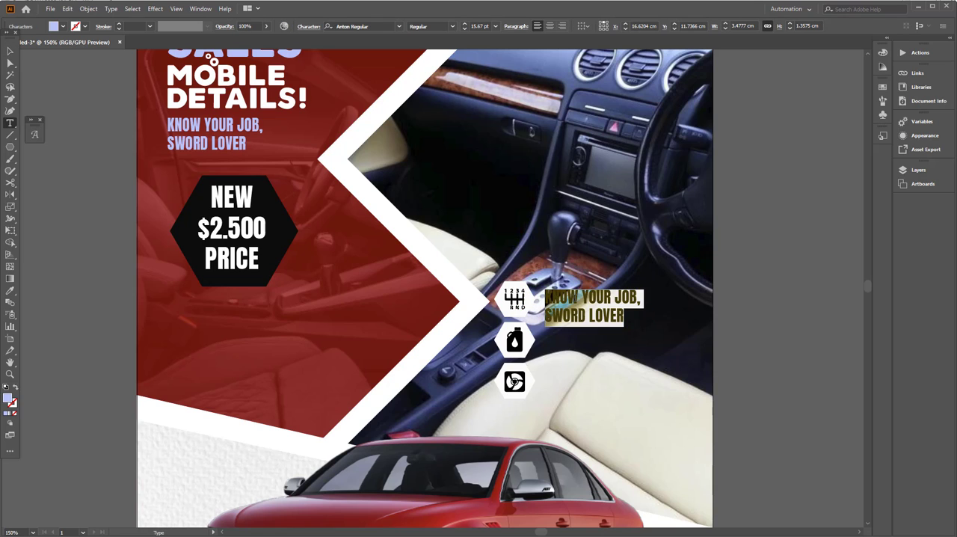
key(BackSpace)
text(LUXURY CAR)
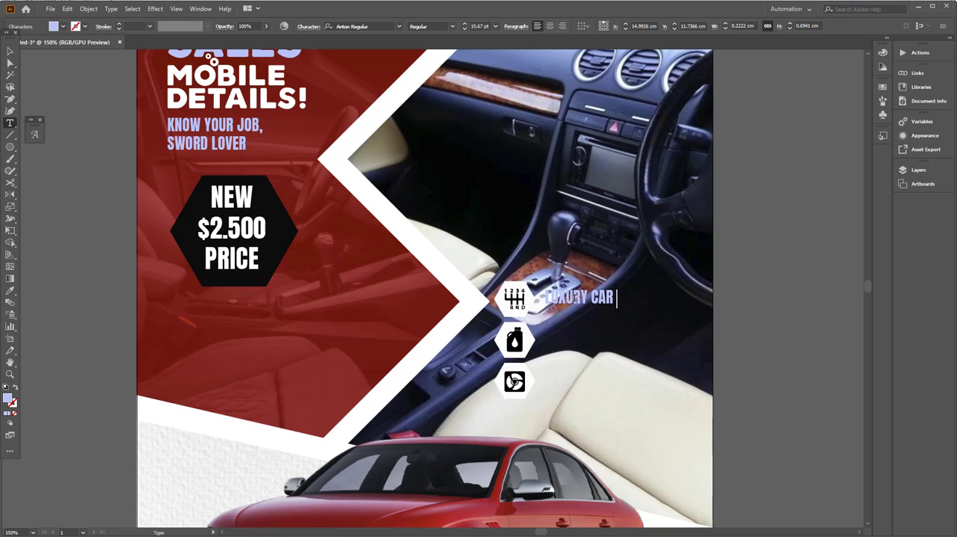
text( RENTAL)
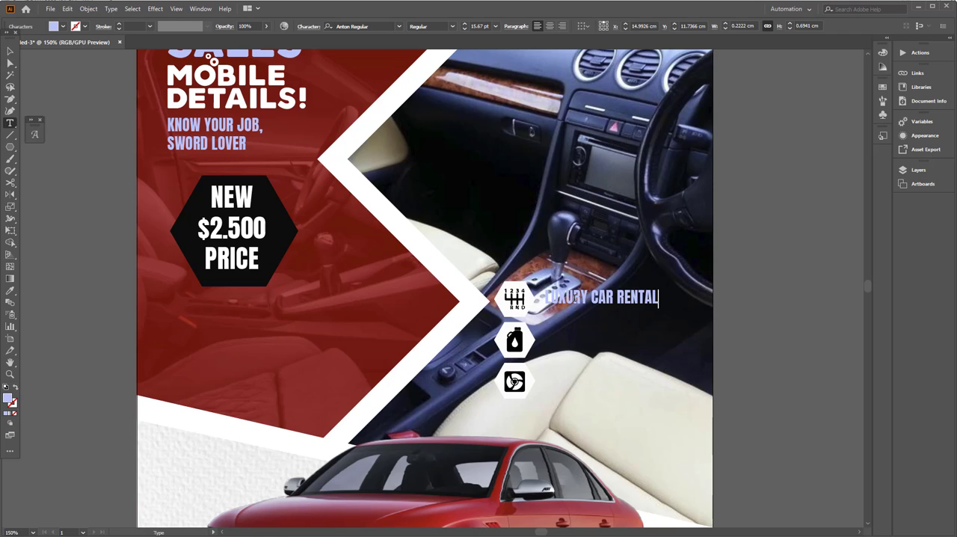
click(11, 53)
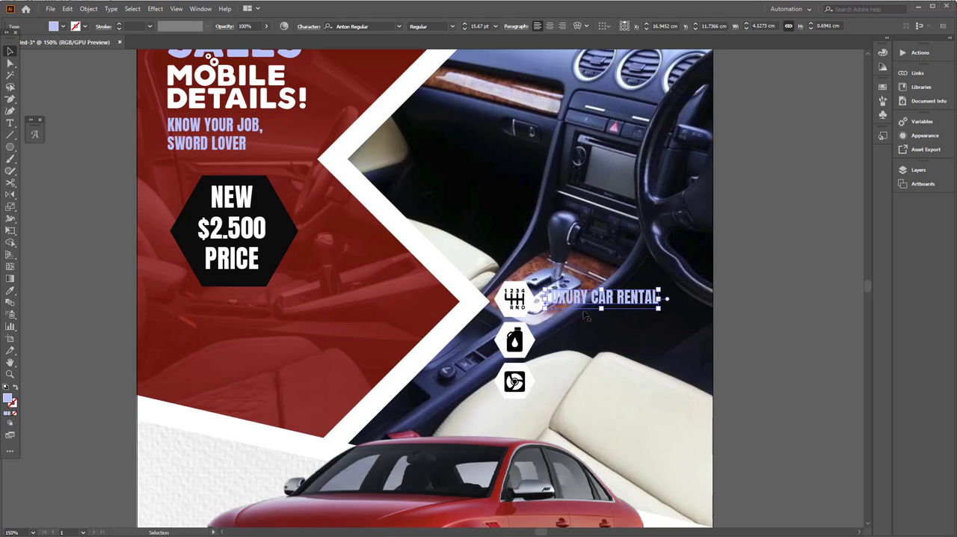
Step: Duplicate the LUXURY CAR RENTAL label beside the oil can icon and change the copy to FREE OF CHARGE EXPERTISE
drag(587, 316, 587, 338)
double_click(580, 337)
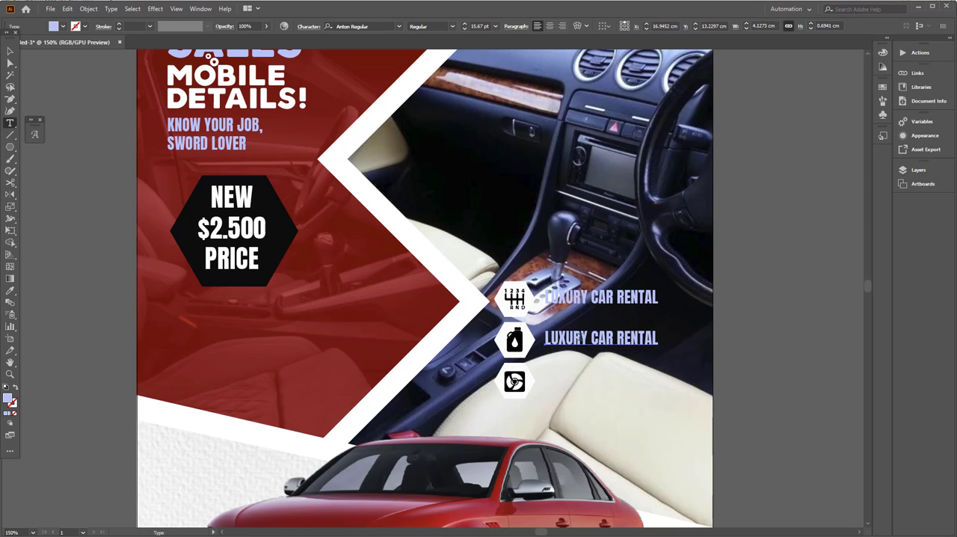
key(ctrl+a)
text(FREE)
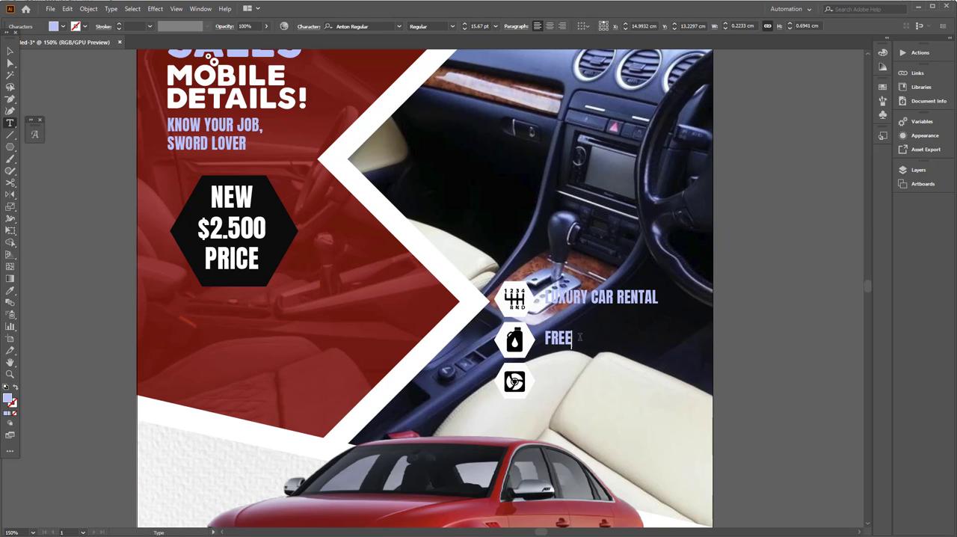
text( OF CHARGE)
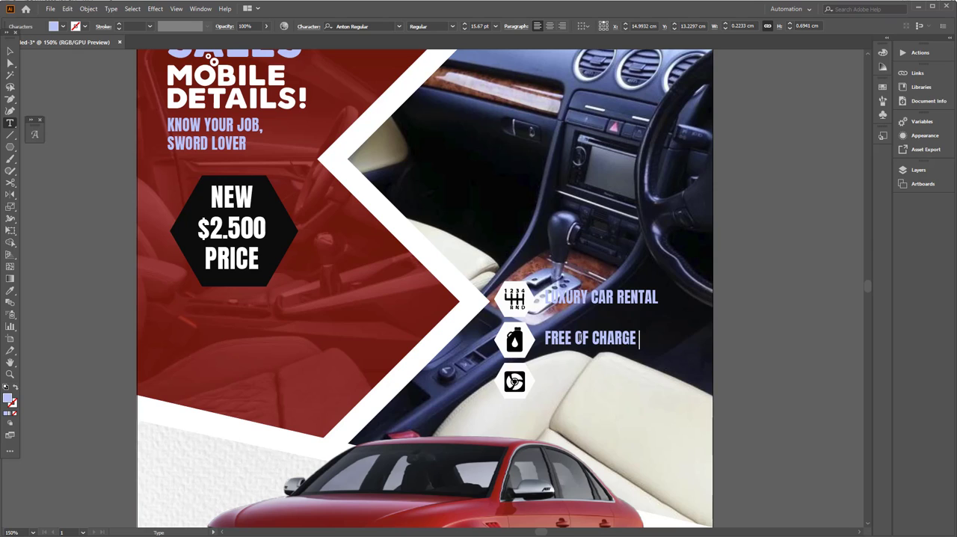
text( EXPERTISE)
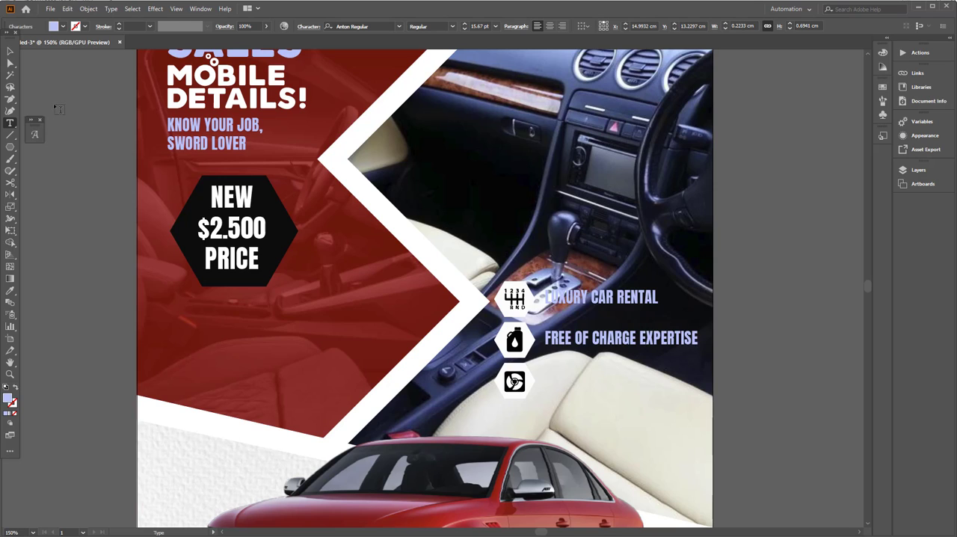
key(Escape)
Step: Duplicate the expertise label beside the steering wheel icon and change the copy to WE BUY YOUR VEHICLE AT THE BEST PRICE on two lines
drag(585, 340, 586, 379)
double_click(586, 379)
key(ctrl+a)
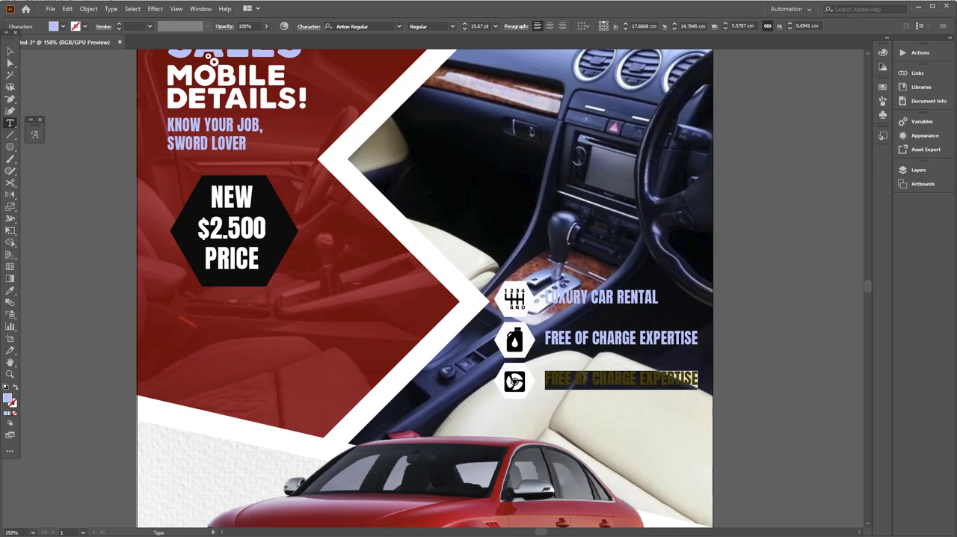
text(WE B)
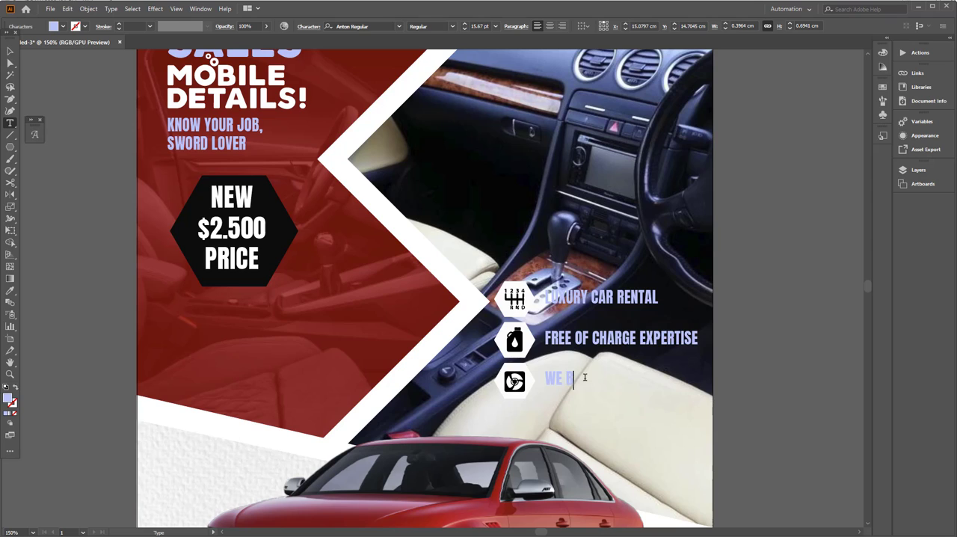
text(UY YOUR V)
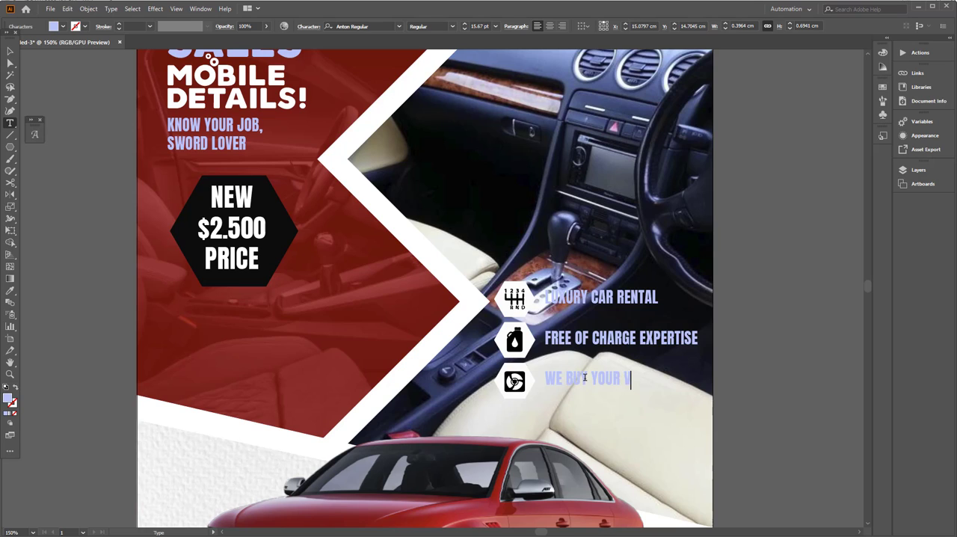
text(EHICLE)
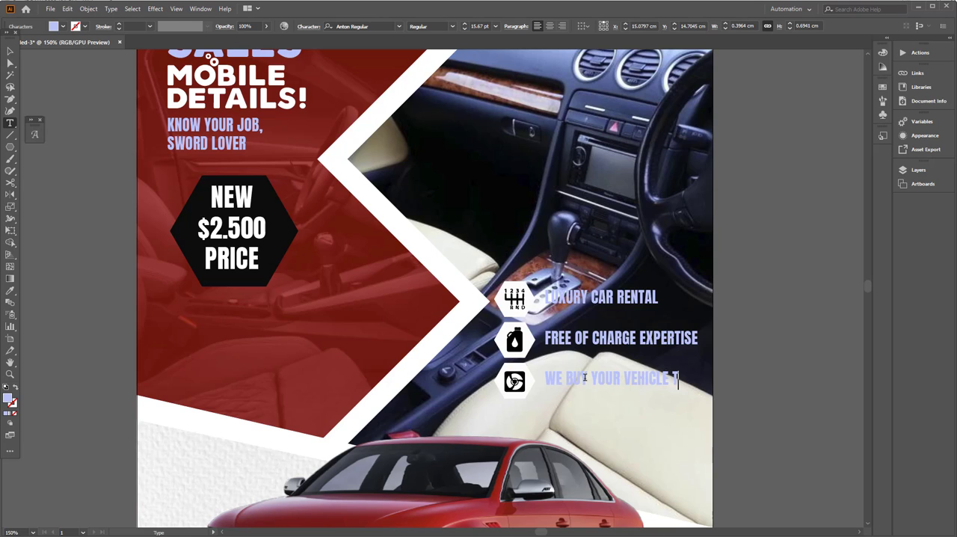
text( TA)
key(BackSpace)
key(BackSpace)
text(AT THE D)
text(EST PRICE)
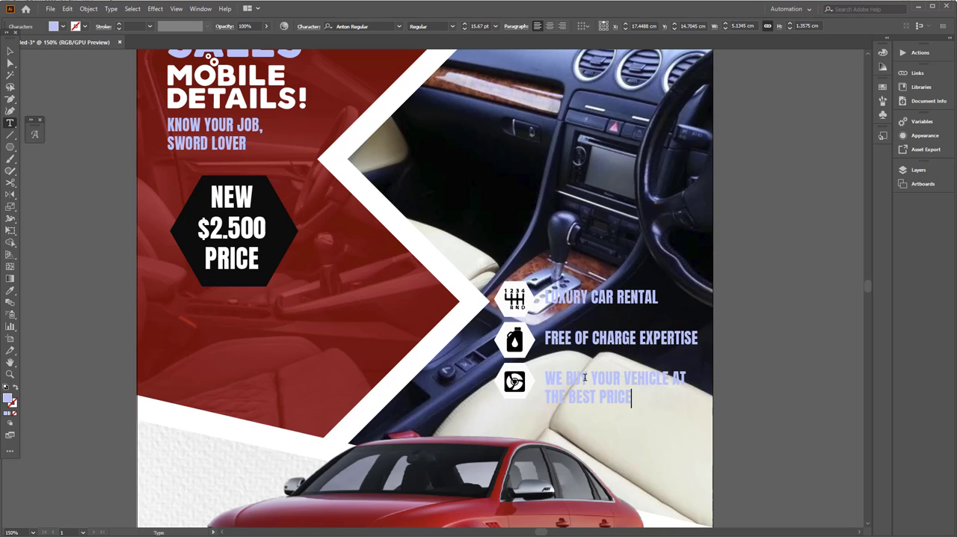
click(10, 50)
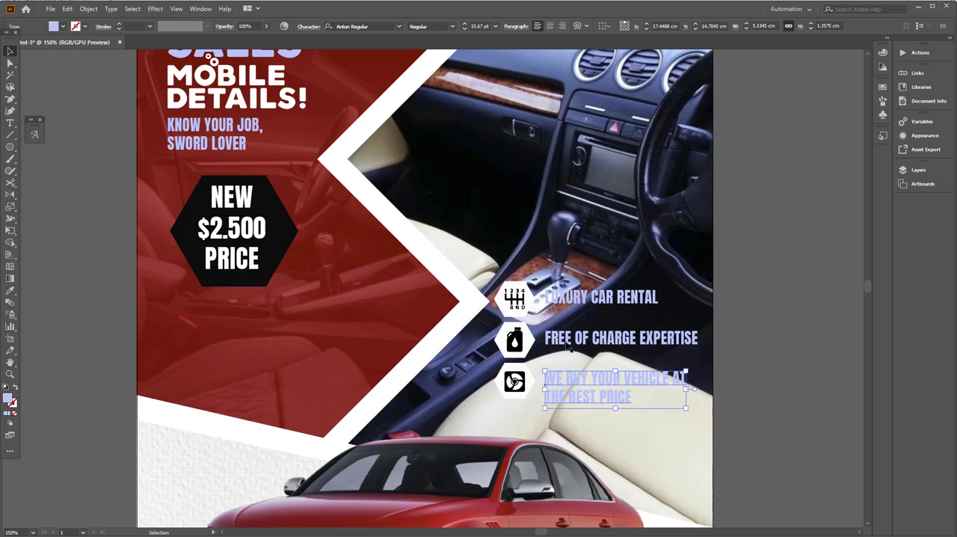
Step: Shift the three icon labels slightly upward to sit level with their hexagon icons
drag(587, 379, 588, 374)
shift+click(588, 338)
shift+click(589, 301)
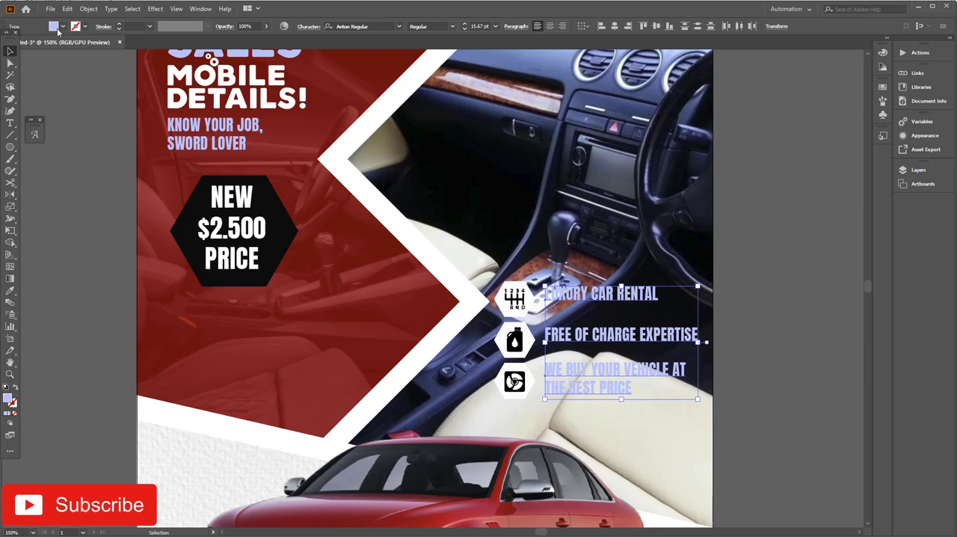
Step: Recolor the three icon labels with a dark red sampled from the car's hood
drag(226, 273, 213, 198)
key(i)
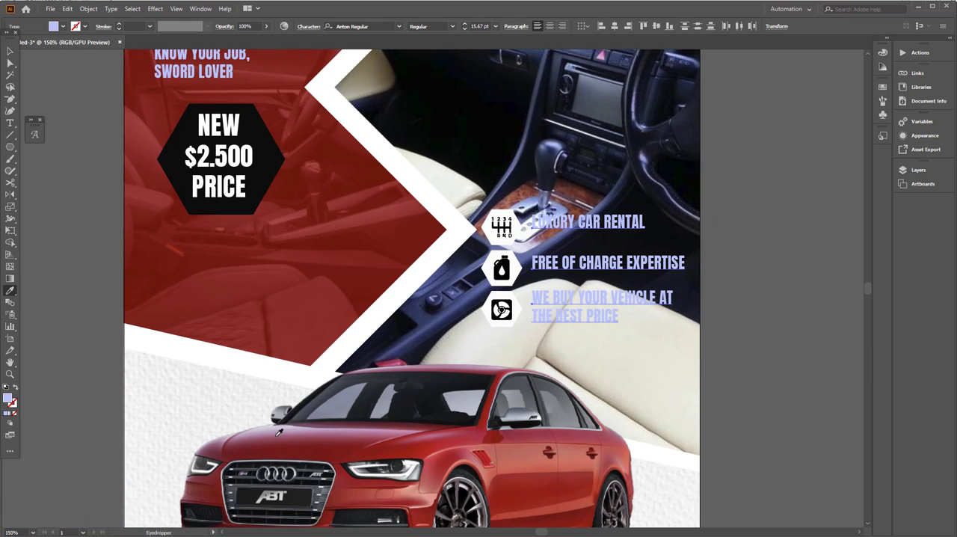
click(323, 413)
drag(302, 165, 237, 216)
key(v)
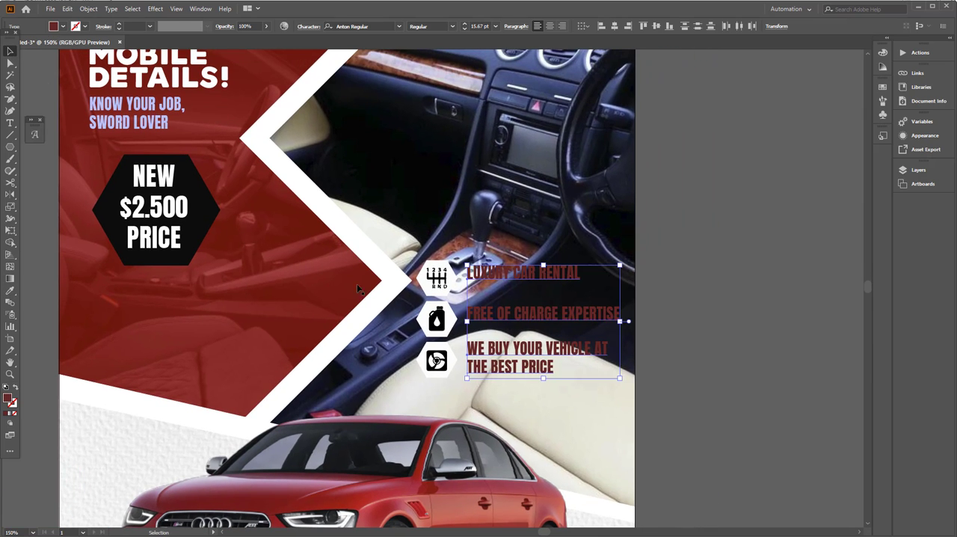
Step: Group the three icon labels and paste a copy of the group directly behind the original
click(89, 8)
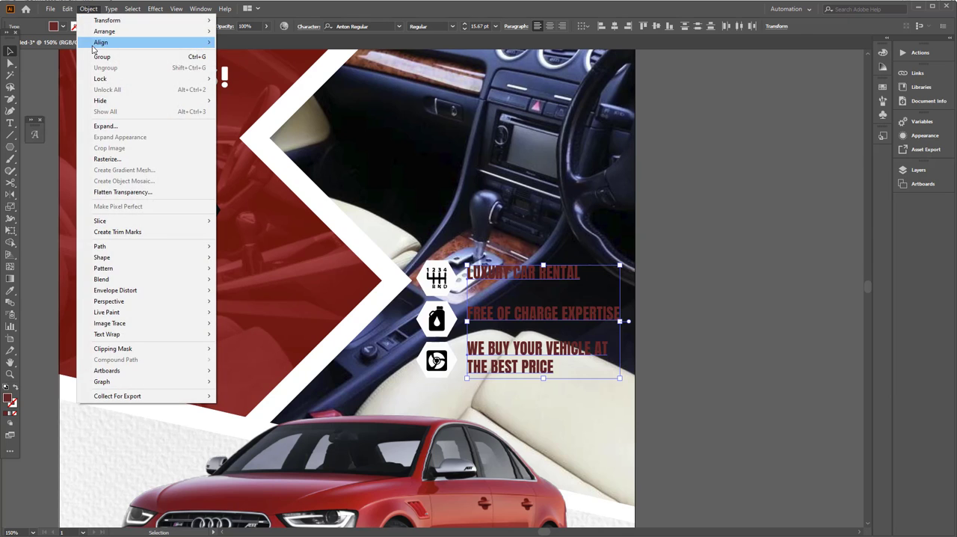
click(93, 57)
click(67, 9)
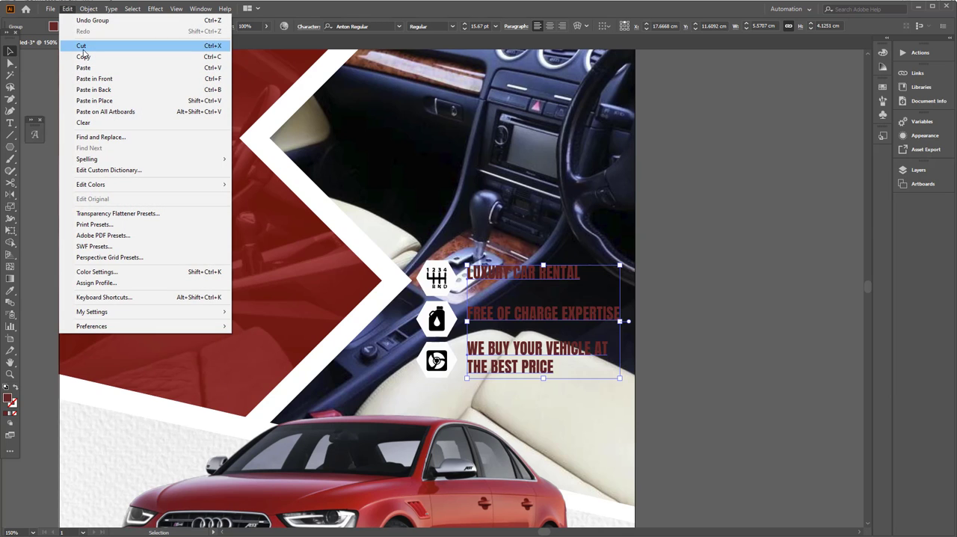
click(83, 57)
click(67, 9)
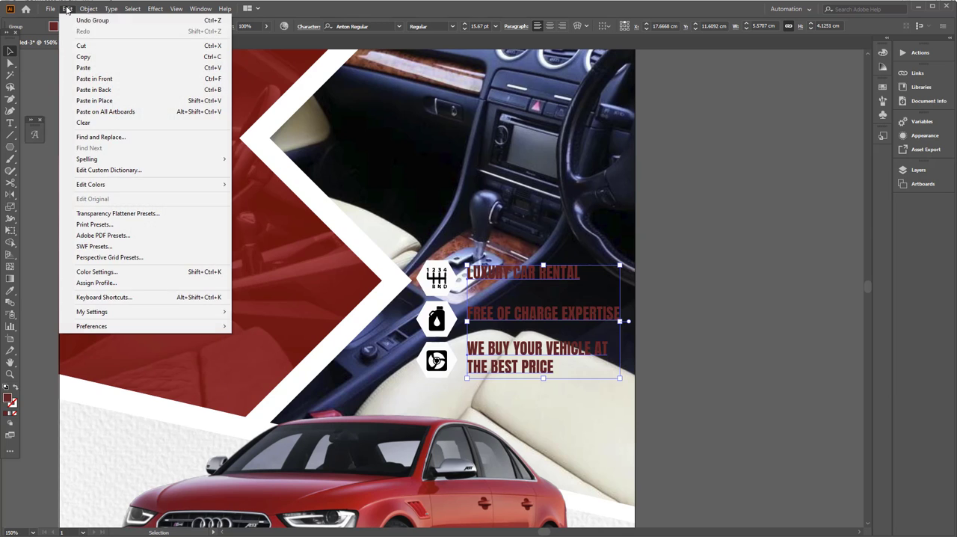
click(94, 89)
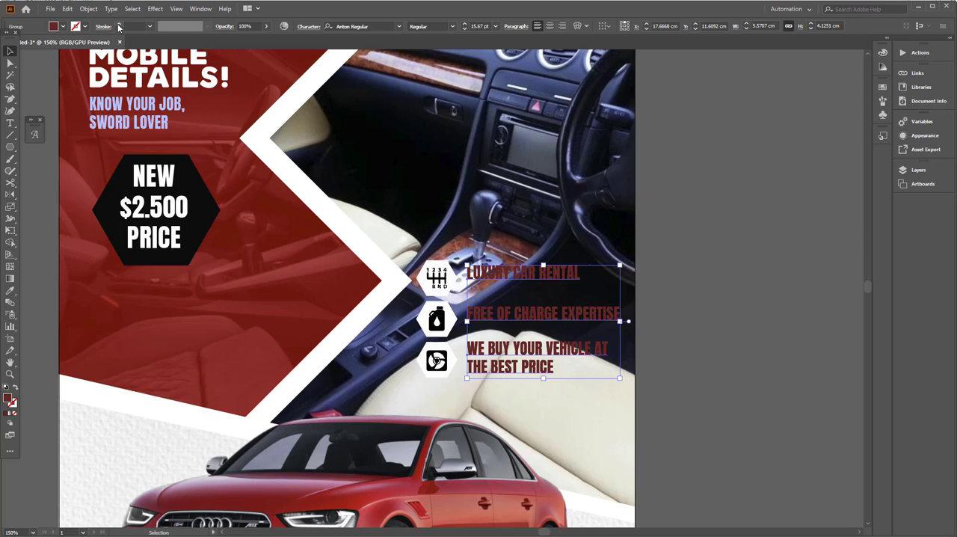
Step: Give the rear copy of the icon labels a white 3 pt stroke as an outline
click(118, 25)
click(85, 27)
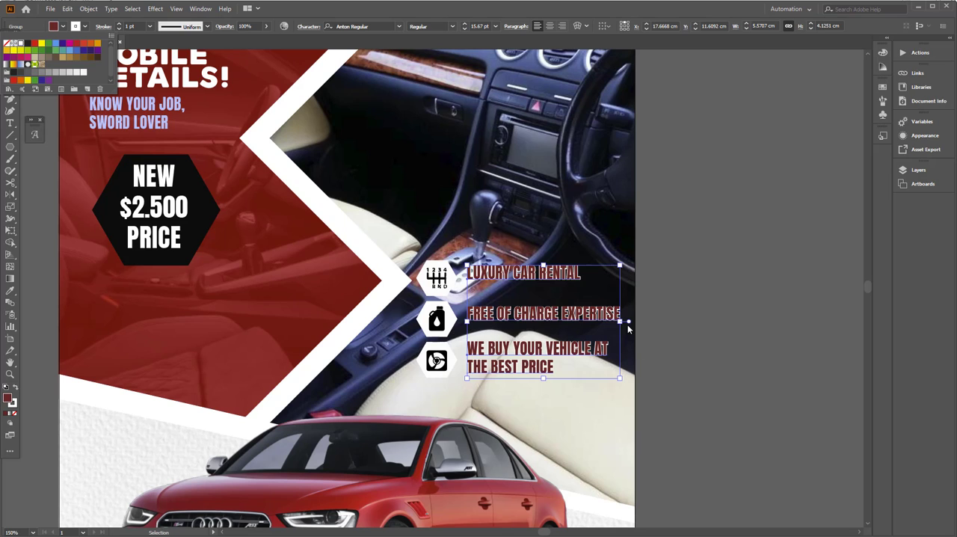
drag(501, 295, 557, 309)
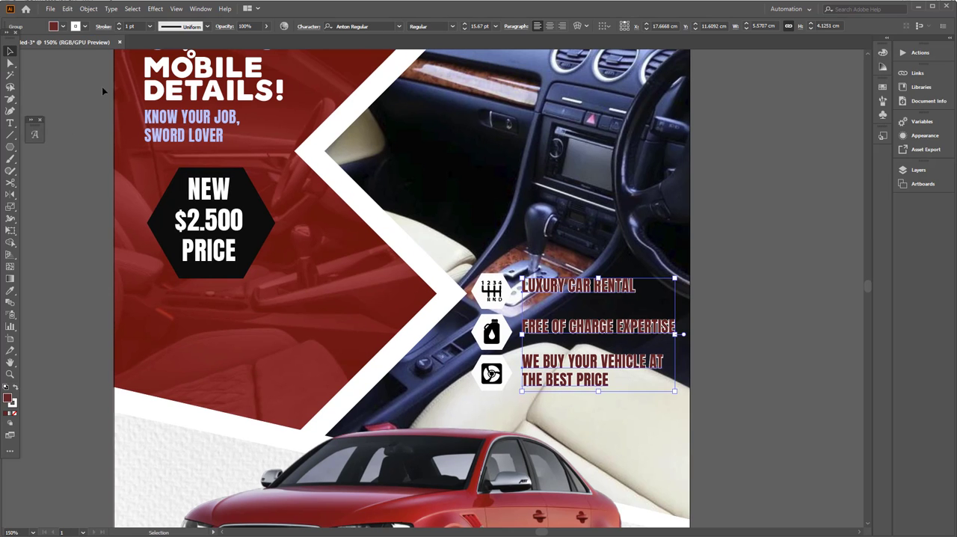
click(119, 25)
click(119, 25)
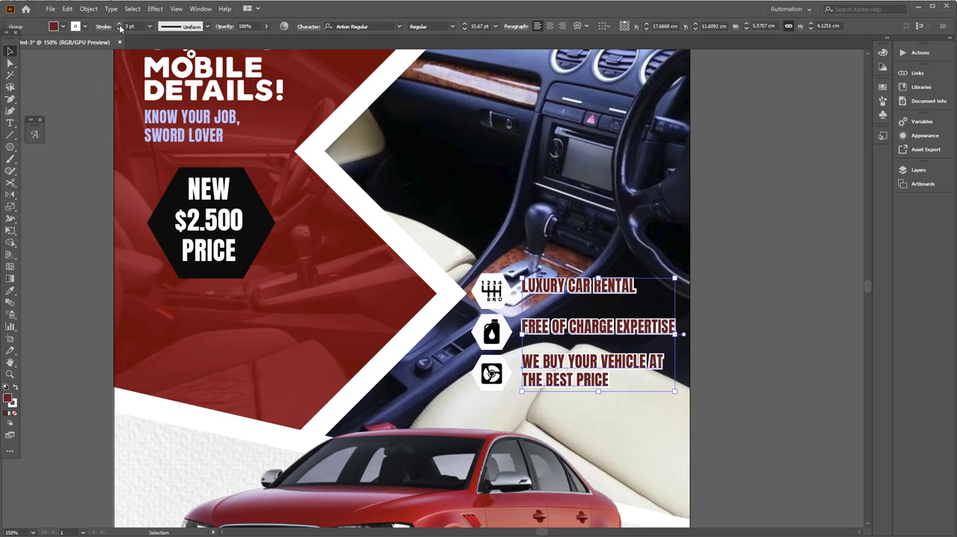
click(713, 313)
Step: Scale the price hexagon and its text up together to about 5.9 × 5.1 cm
key(ctrl+1)
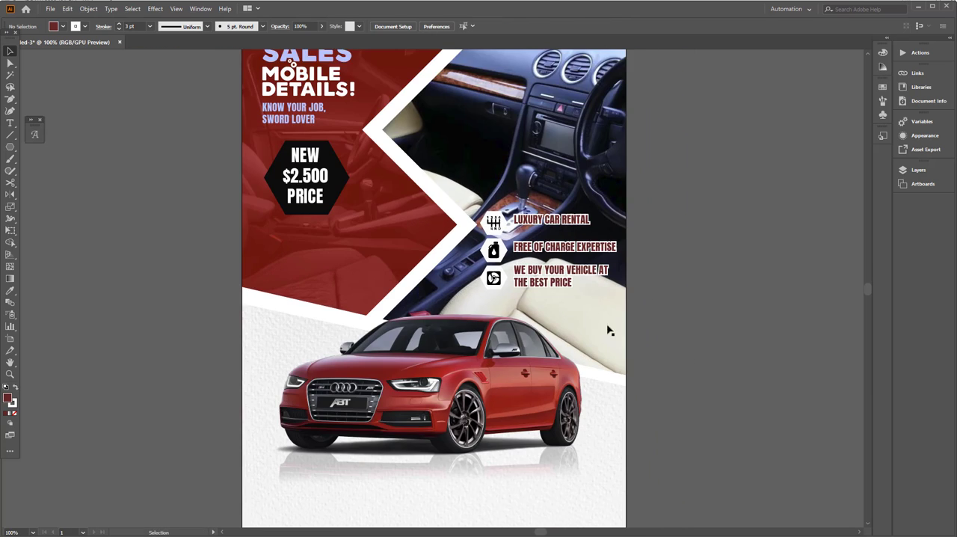
scroll(573, 326, left, 2)
scroll(572, 327, up, 1)
click(340, 224)
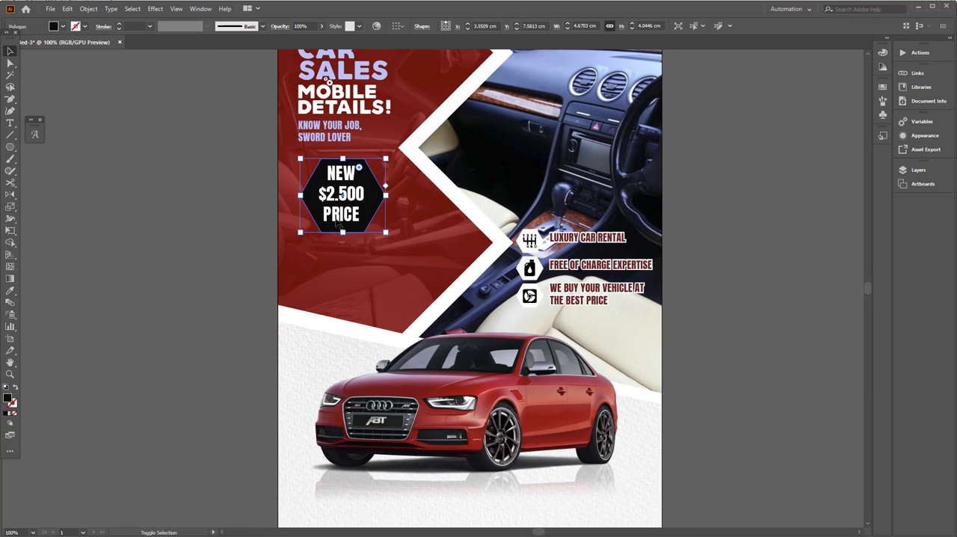
shift+click(339, 224)
drag(410, 260, 410, 261)
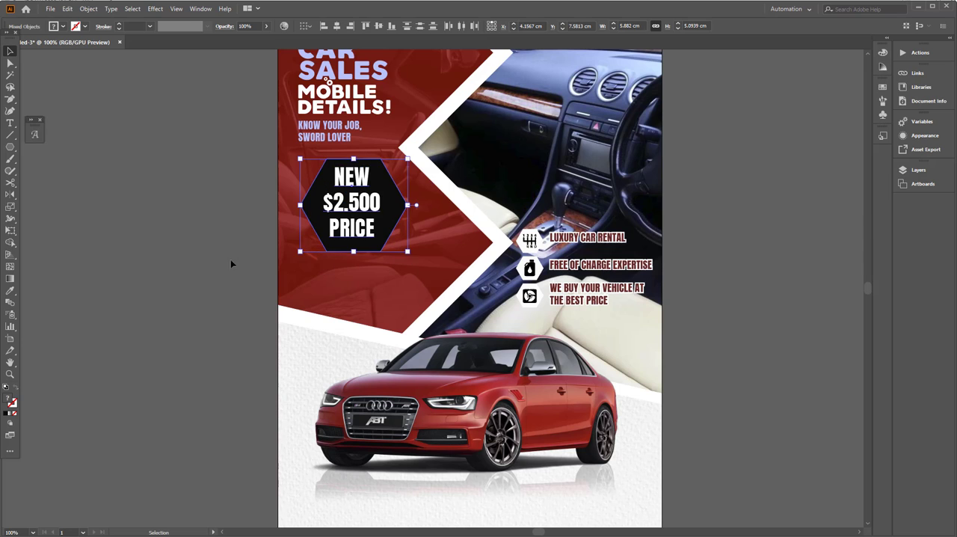
click(231, 262)
Step: Copy the price text below the car and apply the dark red style of the FREE OF CHARGE EXPERTISE label
scroll(316, 252, down, 2)
drag(351, 180, 528, 502)
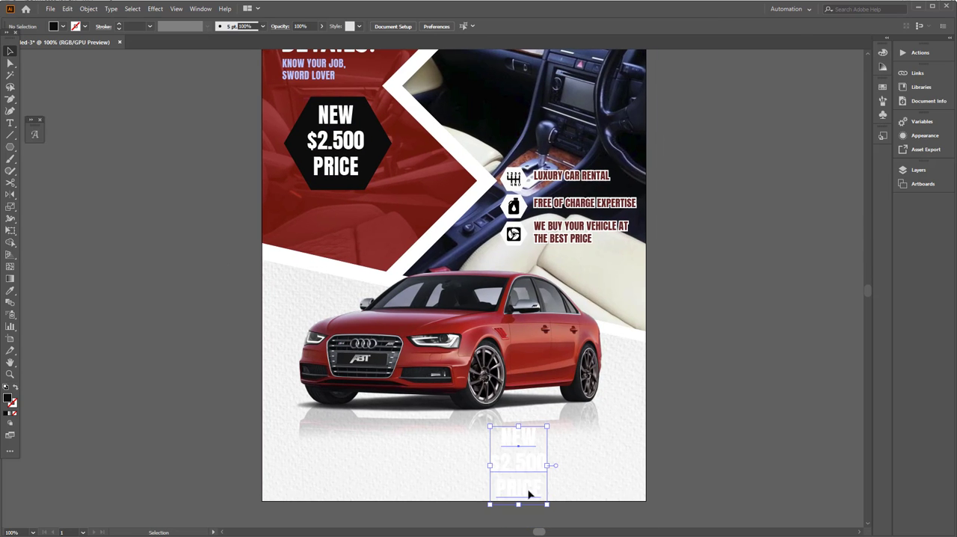
click(9, 290)
click(542, 202)
click(10, 123)
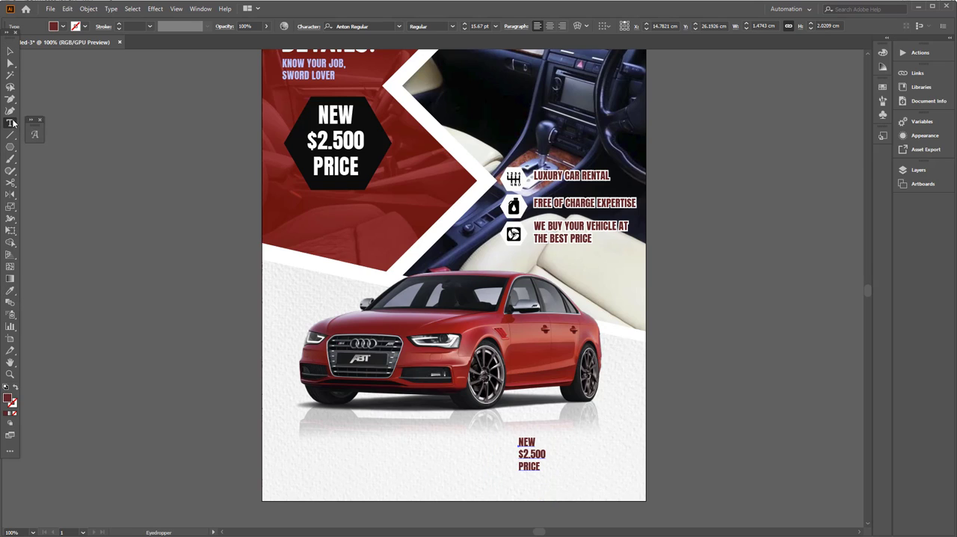
drag(518, 441, 540, 469)
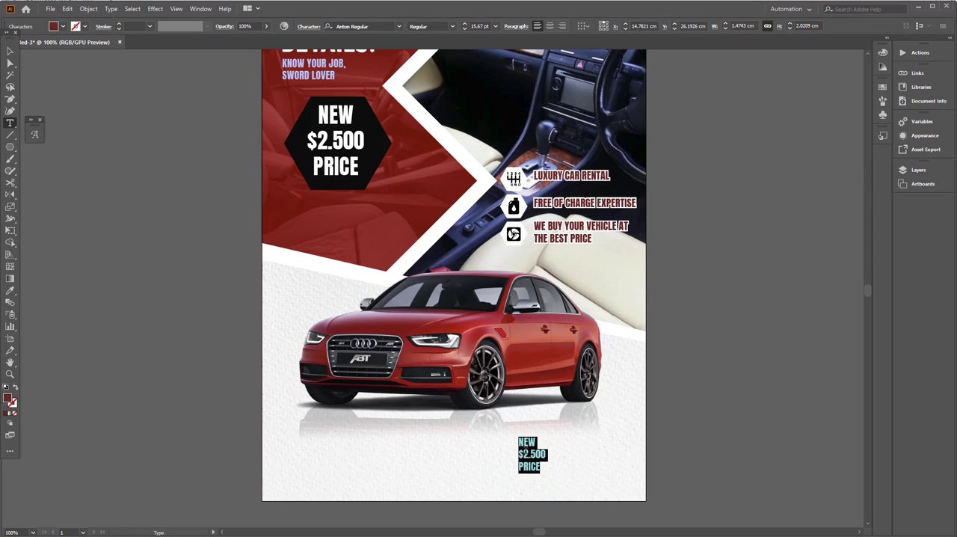
text(1234 MARCKA ST ESIRO)
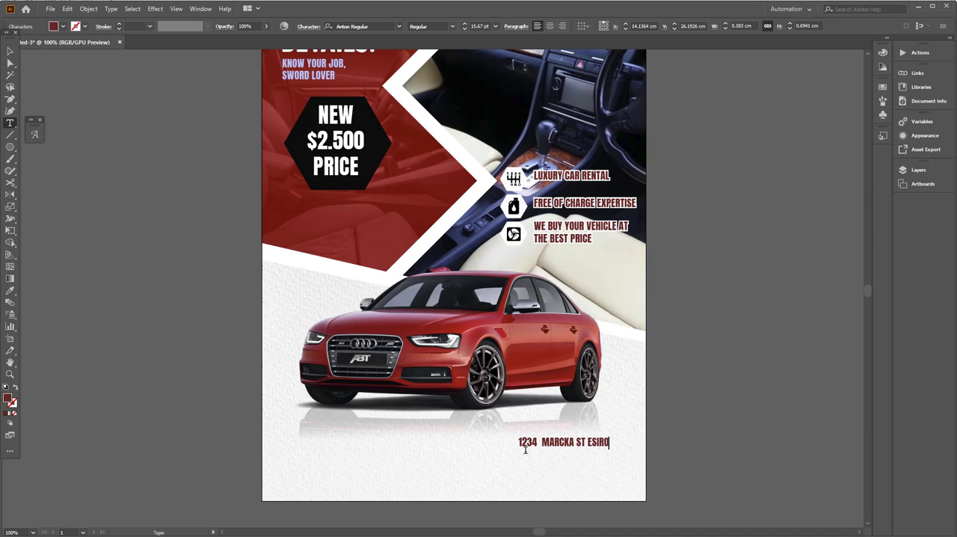
text(www.you)
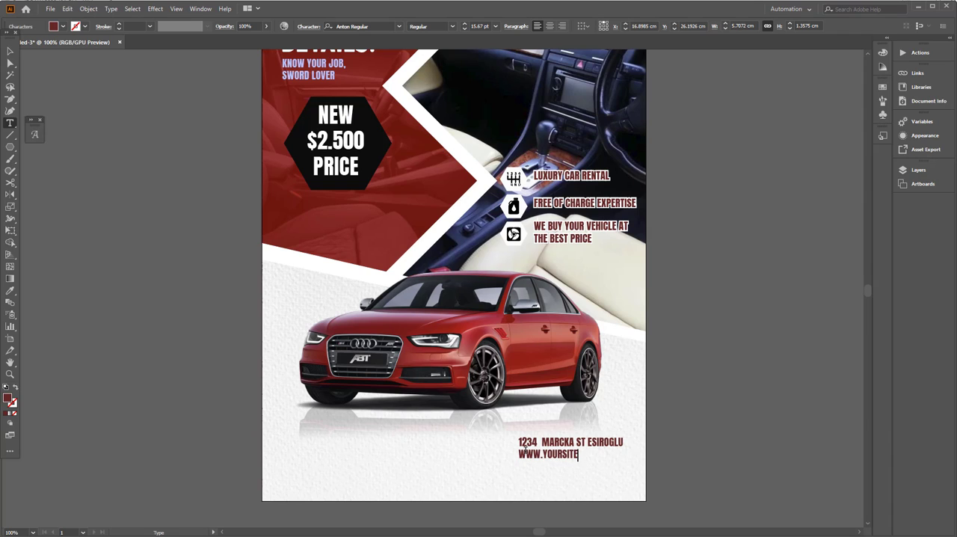
Step: Center-align the two lines of the address and website text
key(ctrl+a)
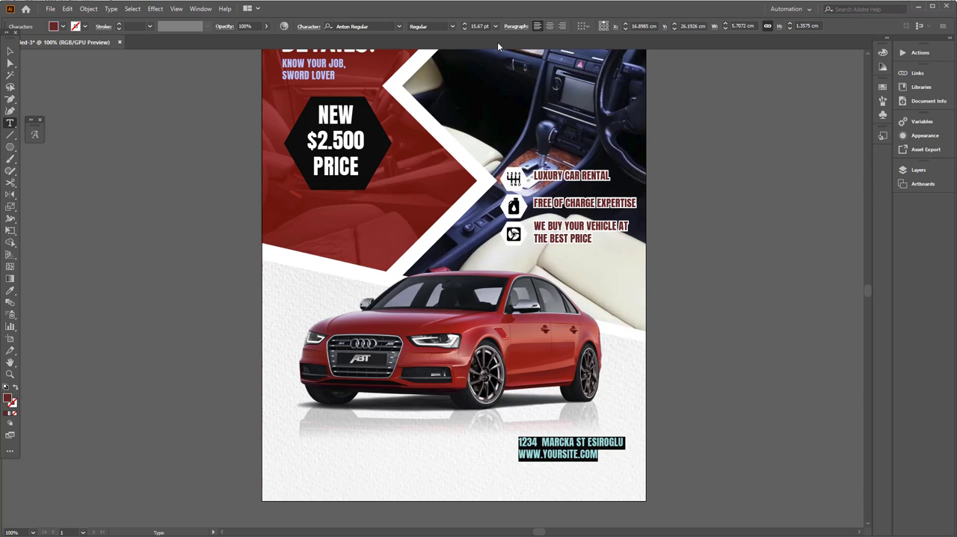
click(549, 26)
click(10, 51)
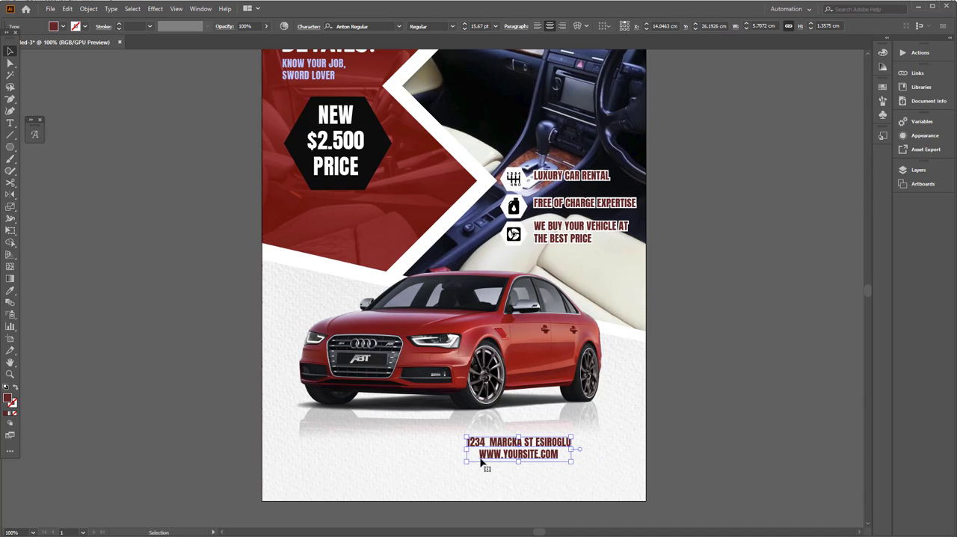
Step: Copy the address text to the flyer's lower right and replace the copy with VANINOOD above CAR SALE FACTORY
drag(484, 454, 535, 474)
double_click(536, 474)
key(ctrl+a)
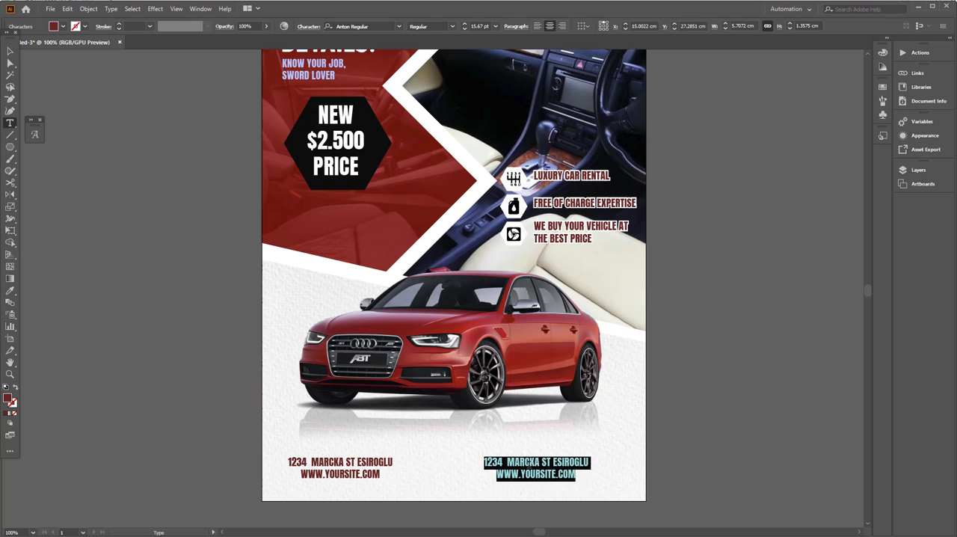
key(BackSpace)
text(VANI)
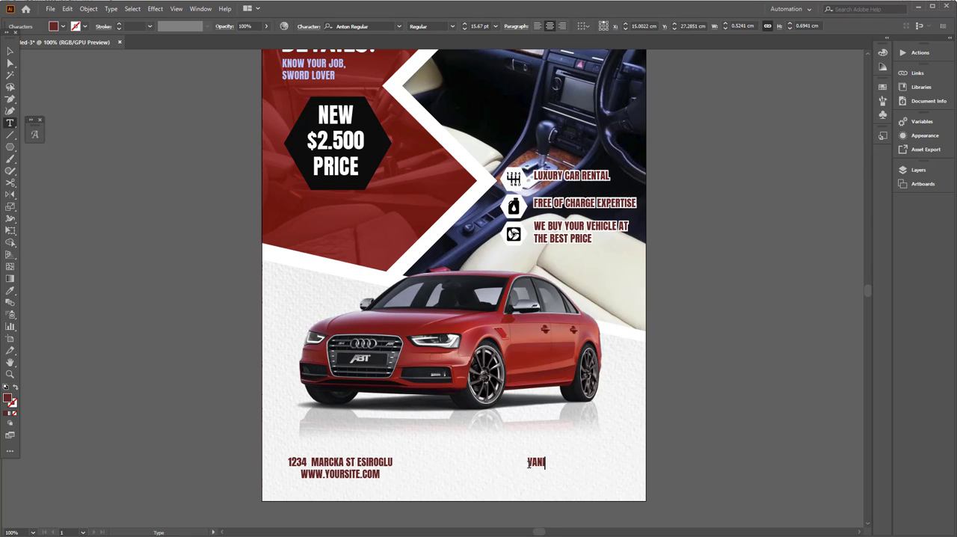
text(NOOD )
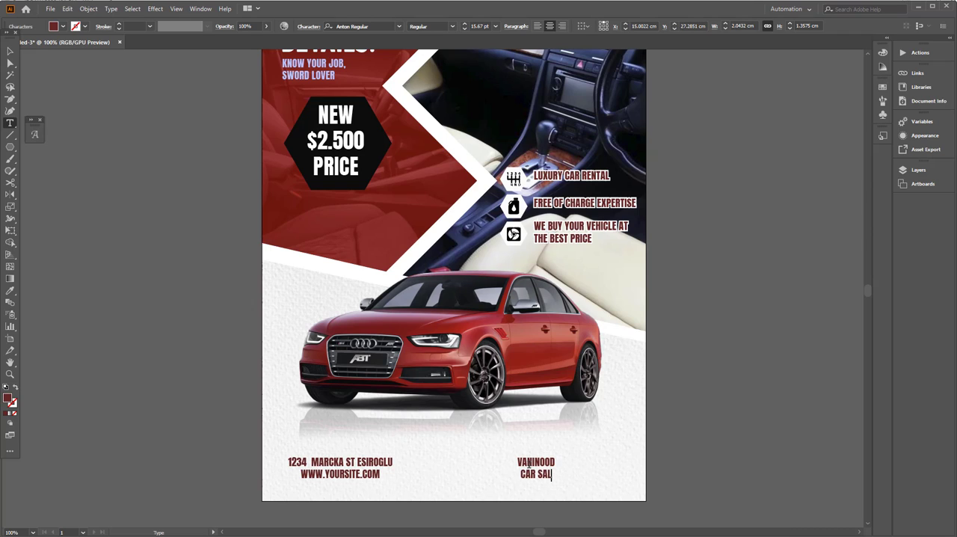
text(CAR SALE FACTORY)
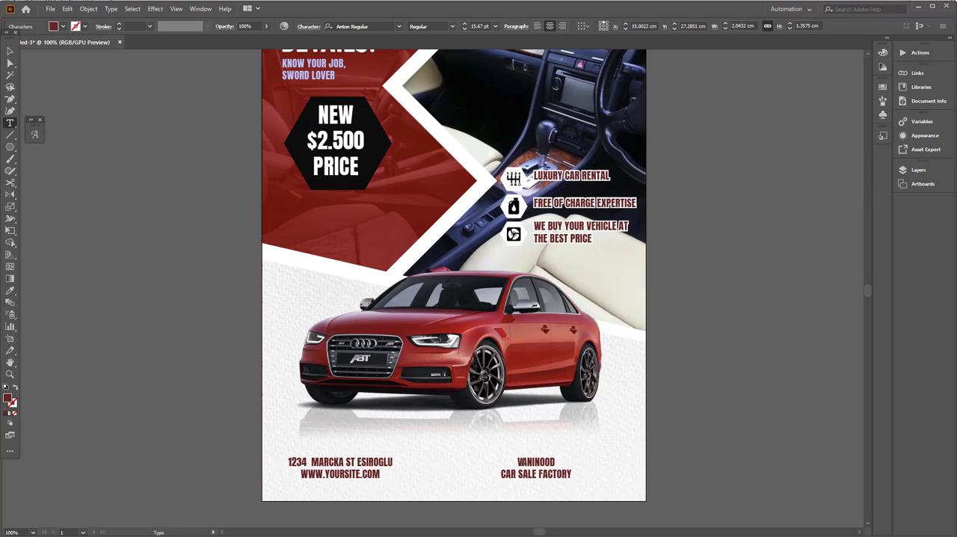
Step: Enlarge the word VANINOOD above CAR SALE FACTORY until it is about 6 cm wide
drag(517, 462, 578, 462)
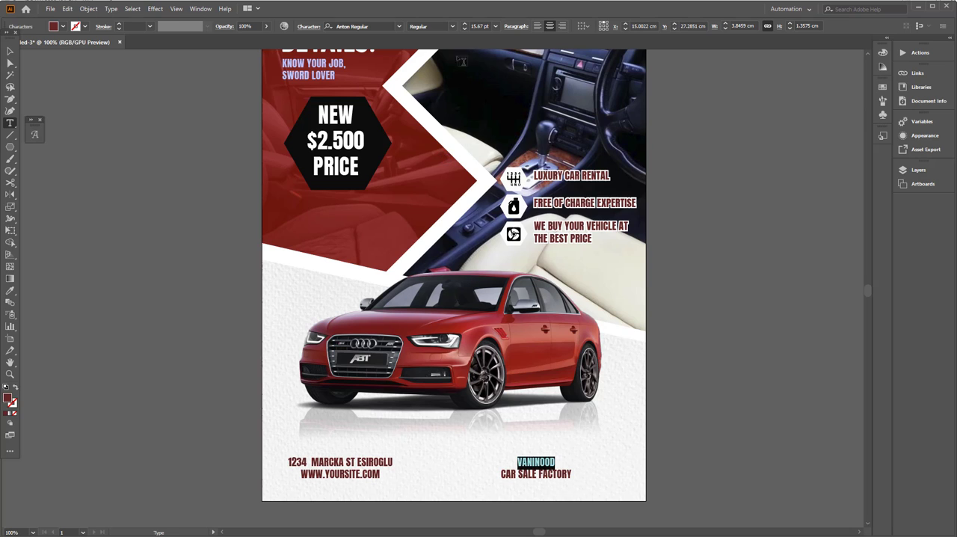
click(465, 25)
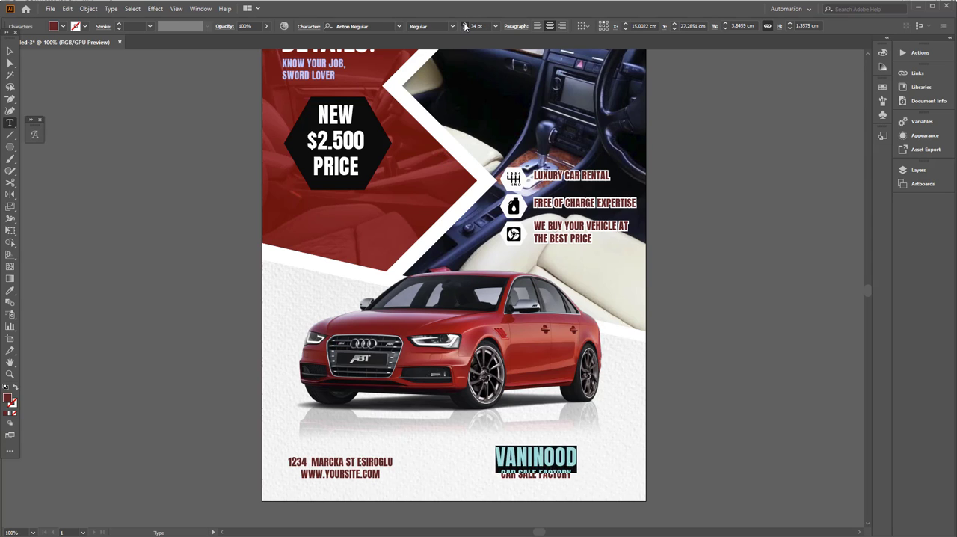
click(465, 25)
click(11, 51)
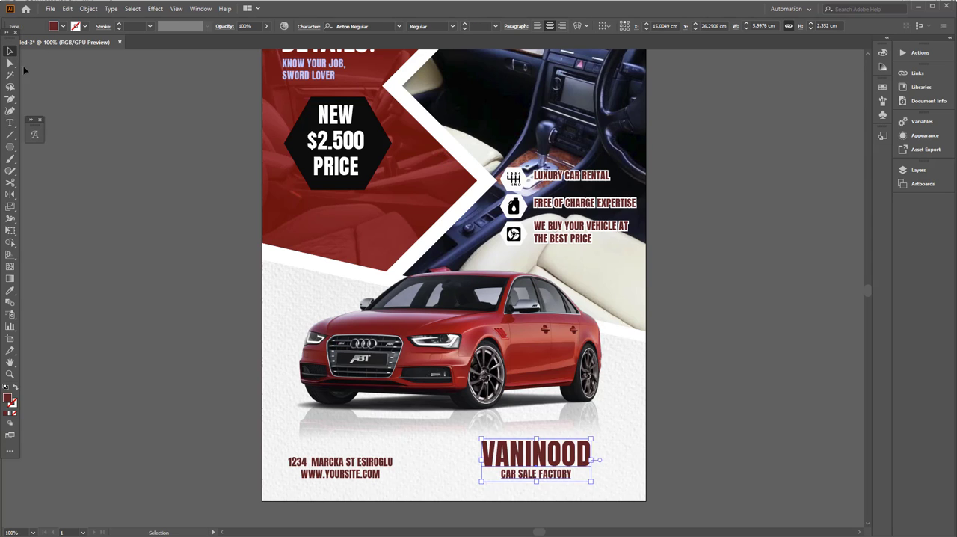
click(607, 500)
Step: Draw a horizontal line about 6 cm long above VANINOOD with a black 2 pt stroke
scroll(613, 500, up, 2)
drag(506, 419, 577, 420)
click(679, 414)
scroll(696, 413, down, 1)
scroll(673, 411, up, 2)
scroll(583, 400, down, 2)
scroll(549, 328, down, 1)
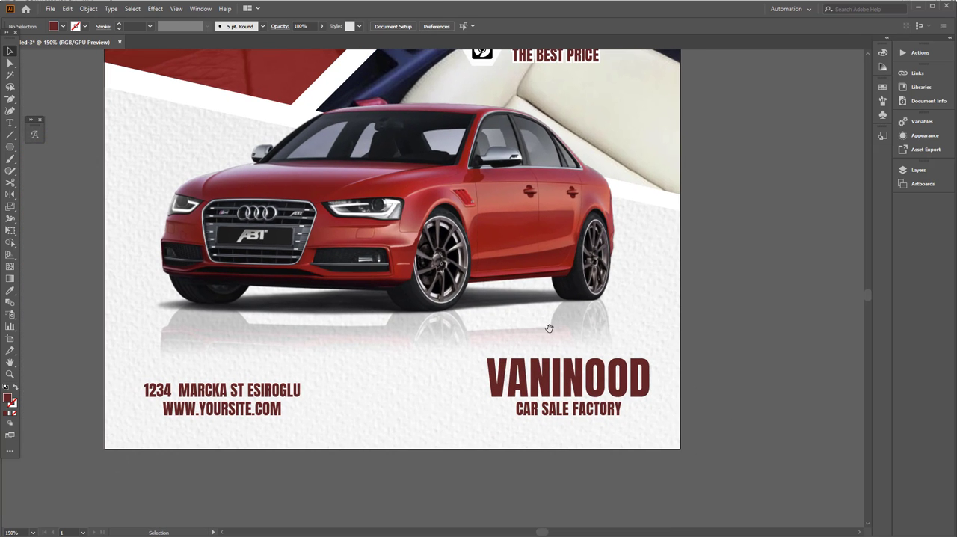
click(11, 135)
drag(483, 351, 652, 361)
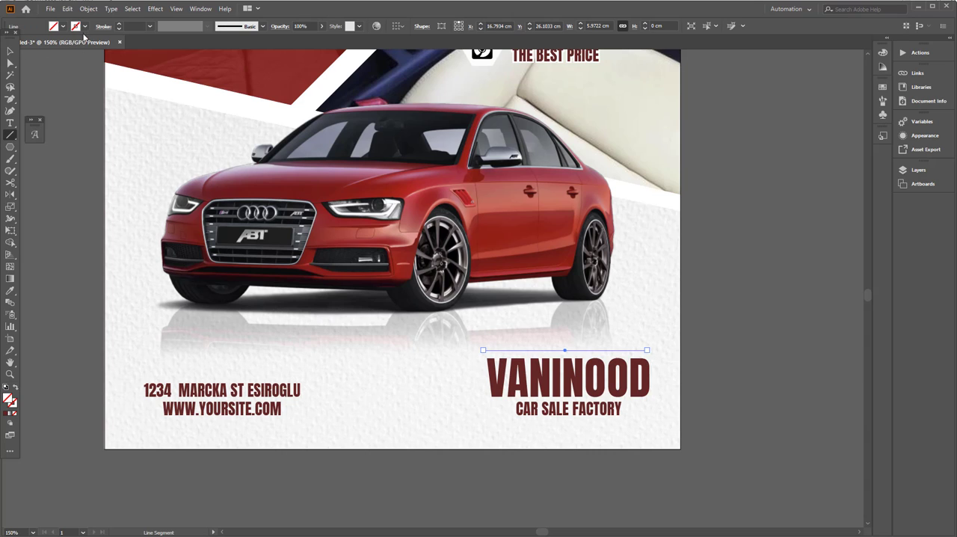
click(84, 26)
click(28, 44)
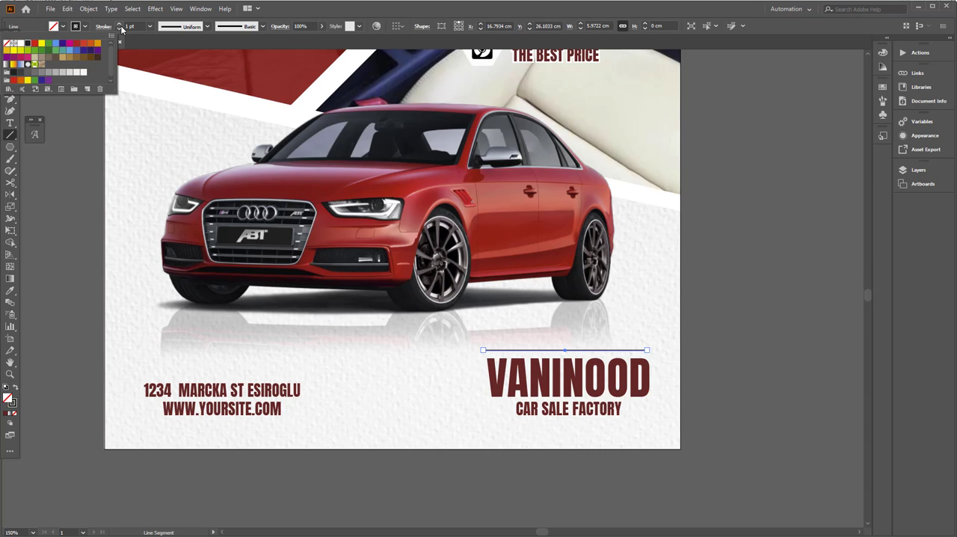
click(121, 27)
click(120, 25)
click(10, 51)
click(48, 109)
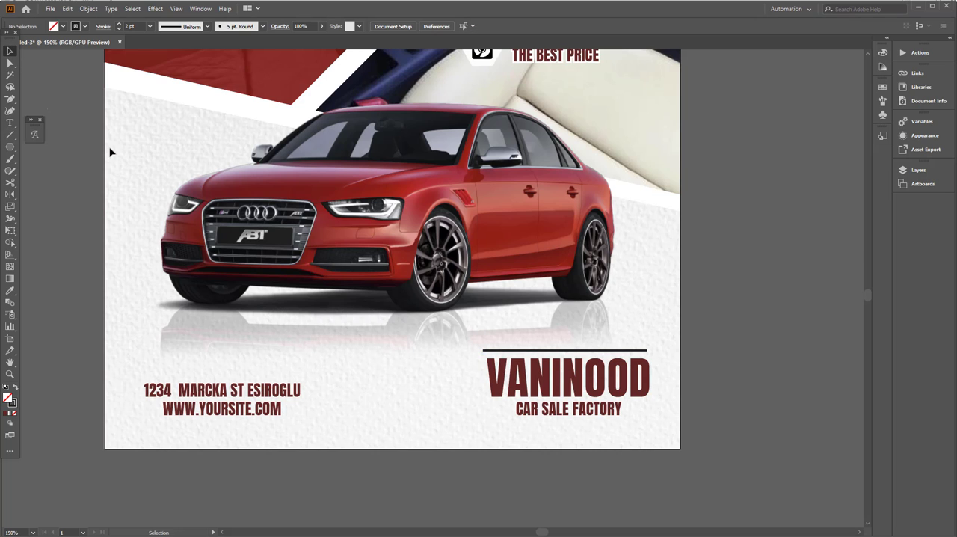
Step: Undo the stray copy of the car image and copy the black line to just below CAR SALE FACTORY
drag(533, 354, 533, 427)
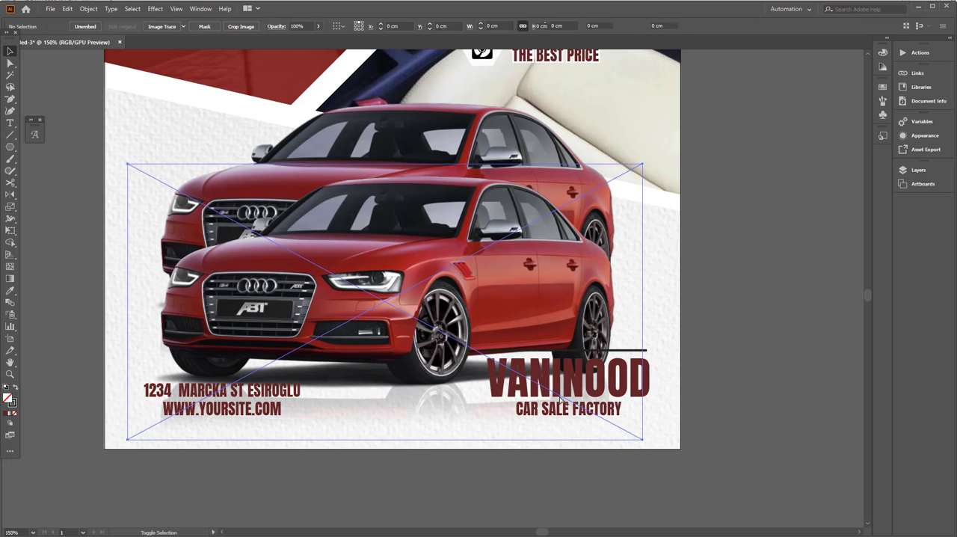
key(ctrl+z)
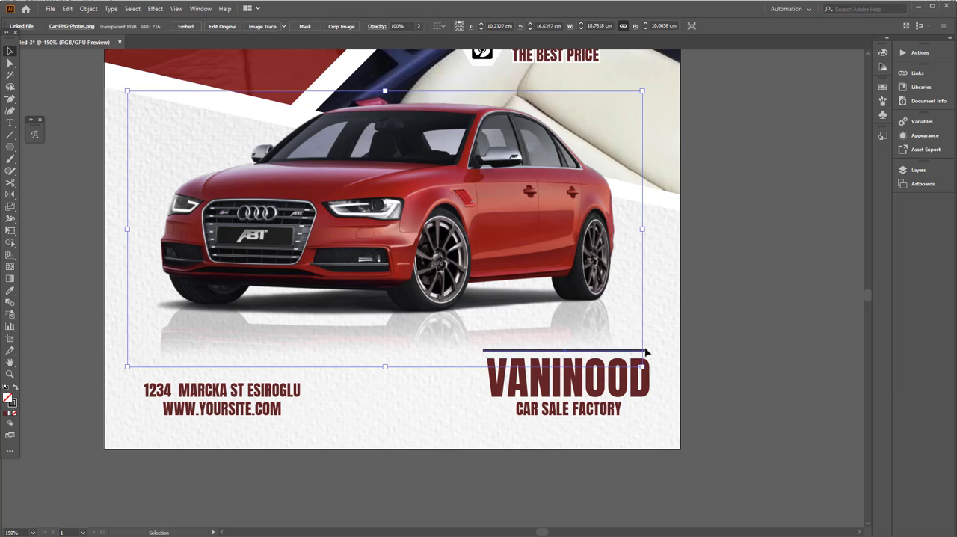
click(644, 351)
drag(637, 351, 640, 419)
click(727, 388)
Step: Enlarge the car image to about 21.2 × 11.4 cm and adjust its position above the contact details
scroll(723, 395, down, 2)
click(624, 408)
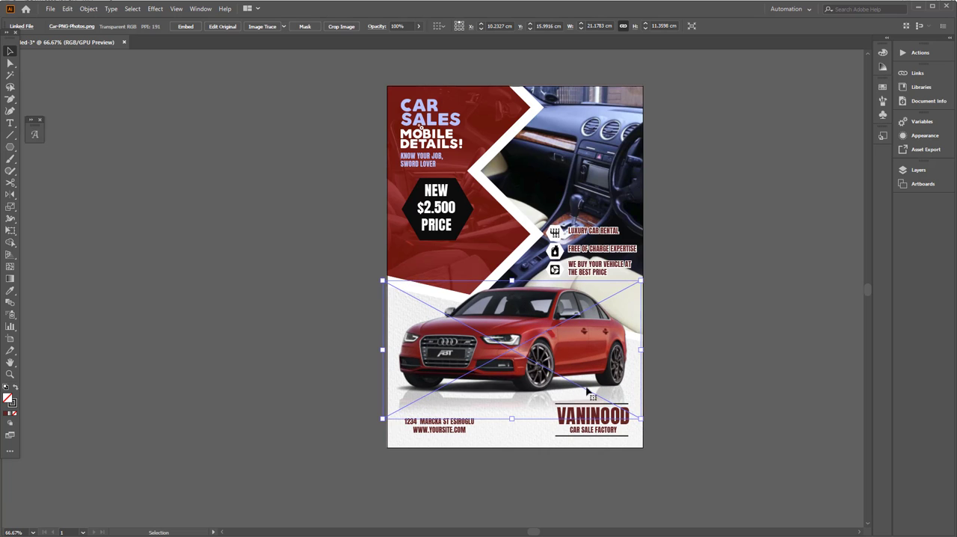
drag(572, 384, 572, 384)
click(716, 401)
Step: Start a previewed Drop Shadow on the interior photo with X offset -0.5 cm and Y offset 0 cm
drag(684, 379, 640, 420)
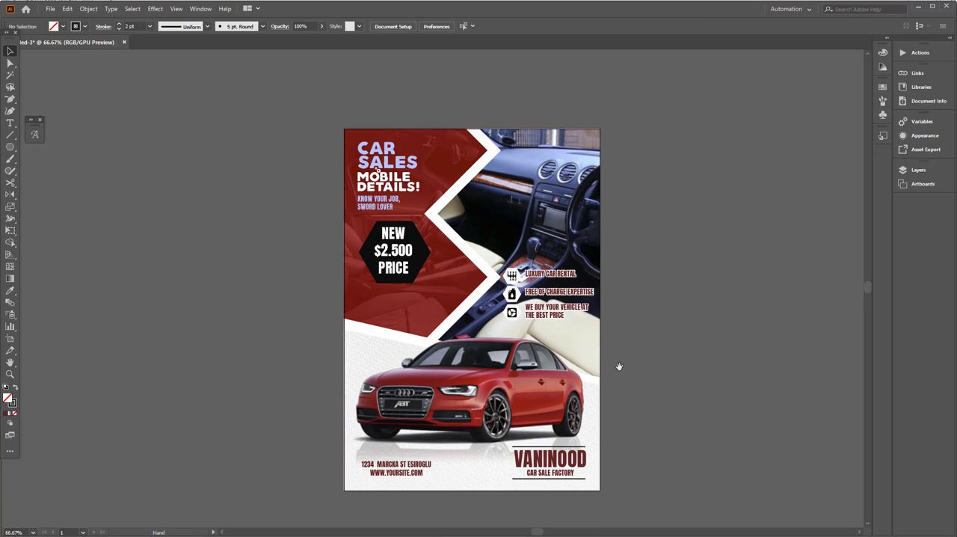
scroll(622, 360, up, 2)
drag(622, 359, 603, 448)
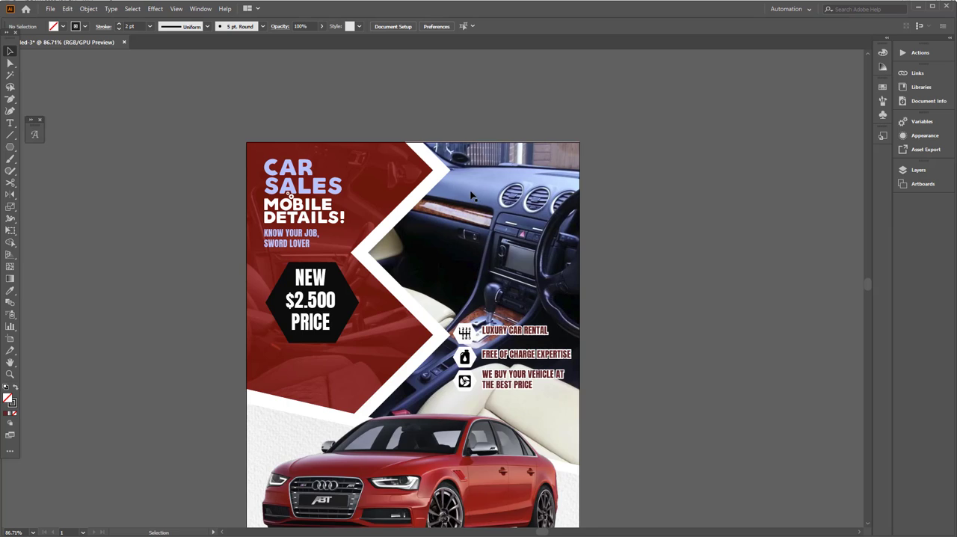
scroll(474, 191, up, 1)
drag(472, 192, 471, 198)
click(465, 310)
drag(464, 312, 471, 267)
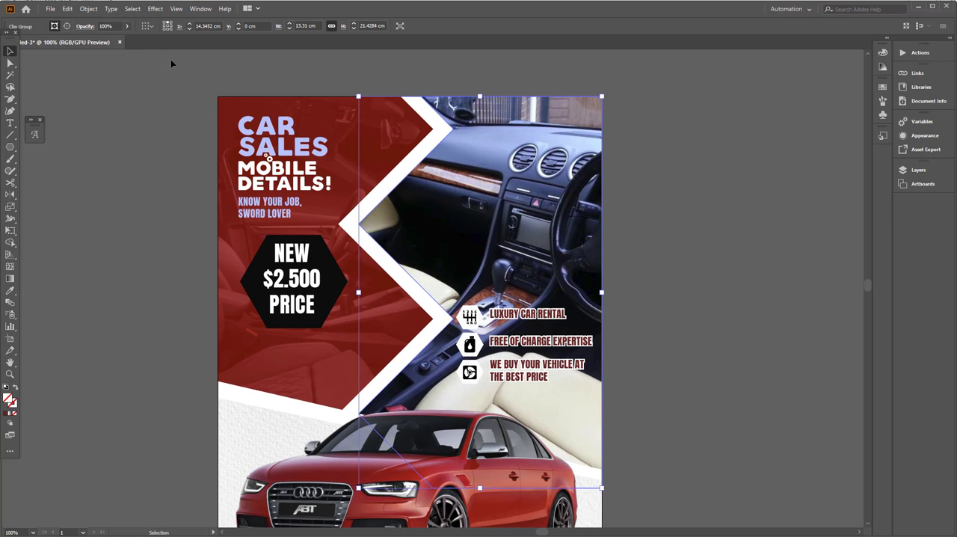
click(114, 12)
mouse_move(155, 9)
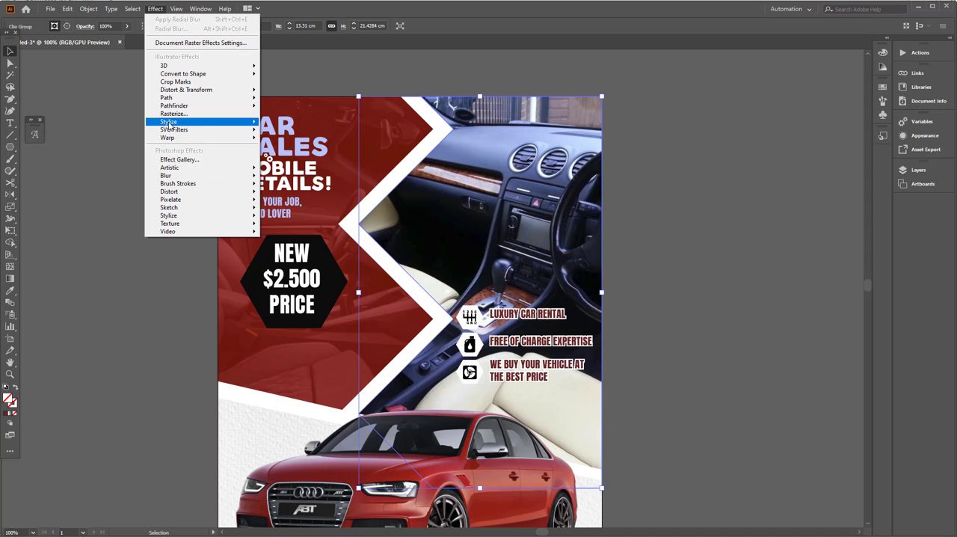
mouse_move(171, 123)
click(294, 124)
click(668, 260)
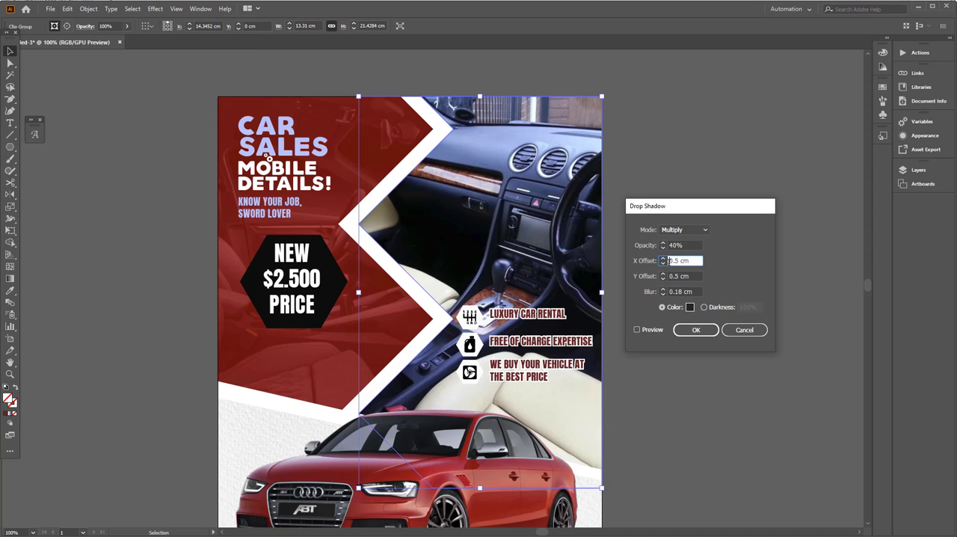
key(Tab)
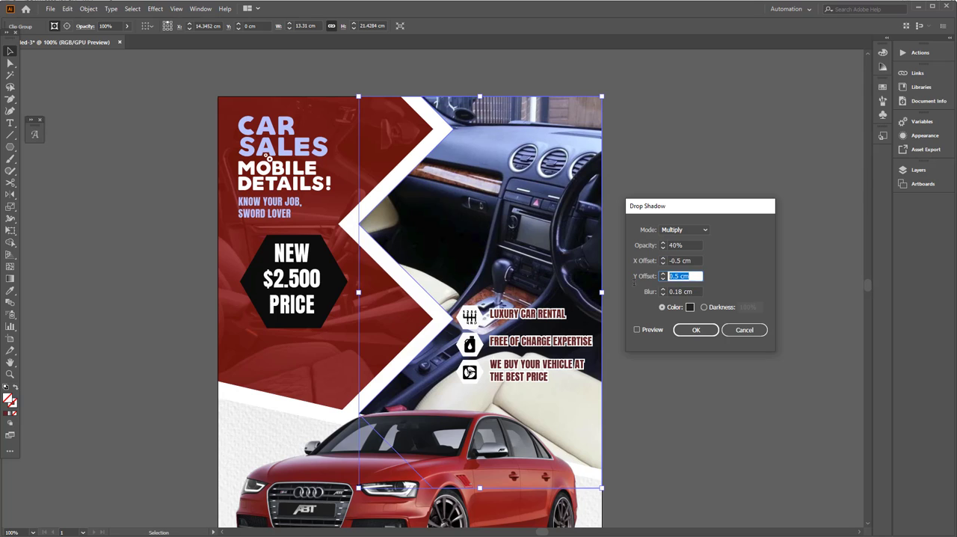
text(0)
click(637, 330)
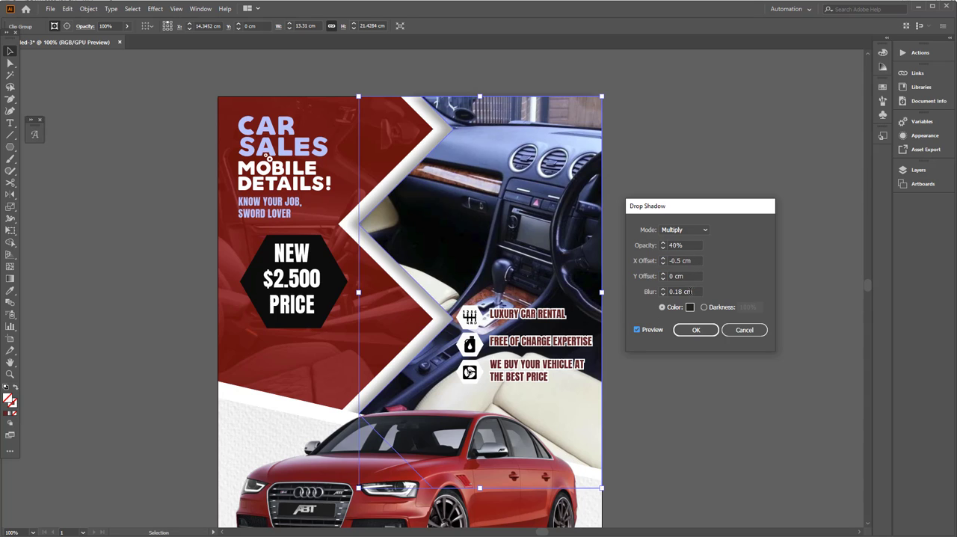
Step: Set the interior photo's shadow blur to 0.08 cm and apply the effect
double_click(692, 291)
text(0.08)
key(Tab)
click(695, 330)
key(ctrl+shift+a)
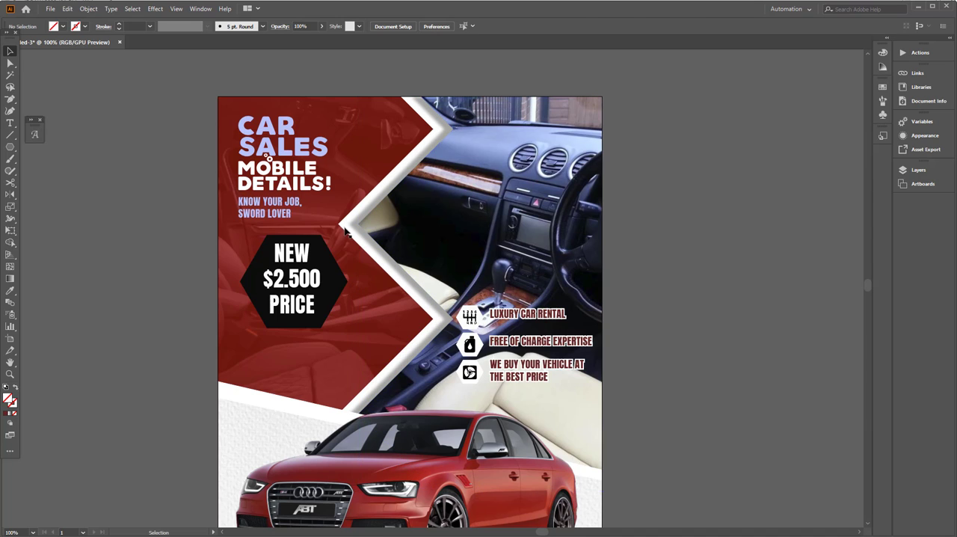
Step: Apply the same drop shadow to the white zigzag shape behind the interior photo
click(346, 232)
click(154, 9)
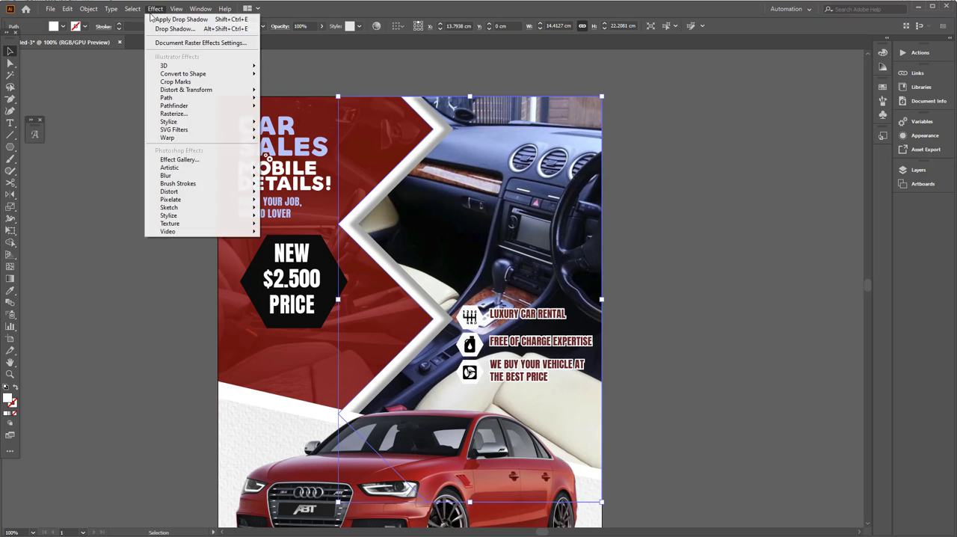
click(153, 18)
key(ctrl+shift+a)
Step: Add a Drop Shadow to the white slanted shape behind the car with X offset 0 cm and Y offset -0.5 cm
scroll(706, 339, down, 3)
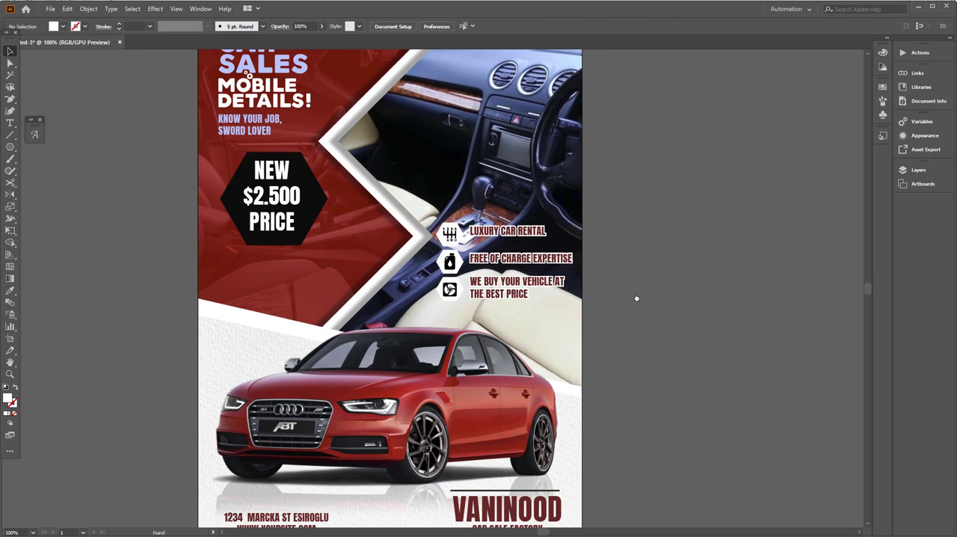
click(259, 320)
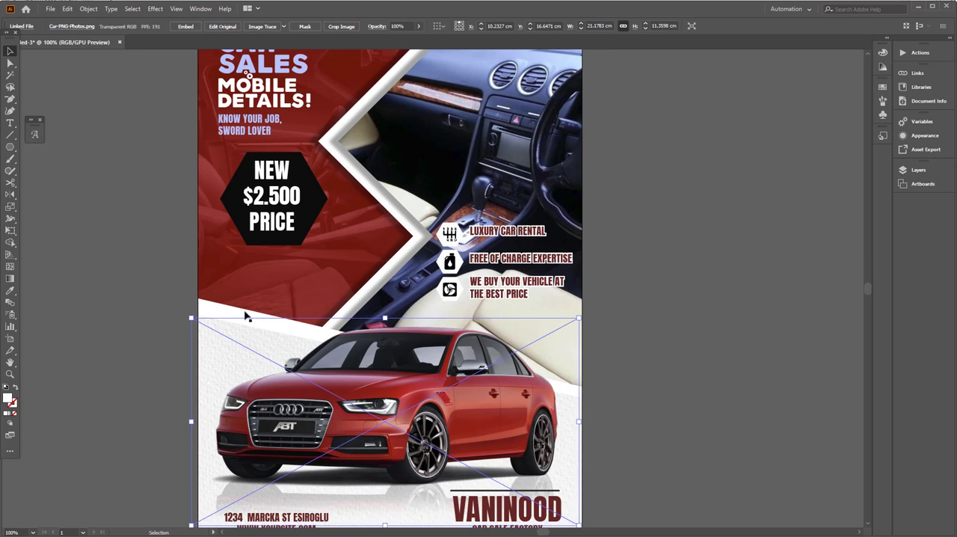
click(154, 8)
mouse_move(172, 121)
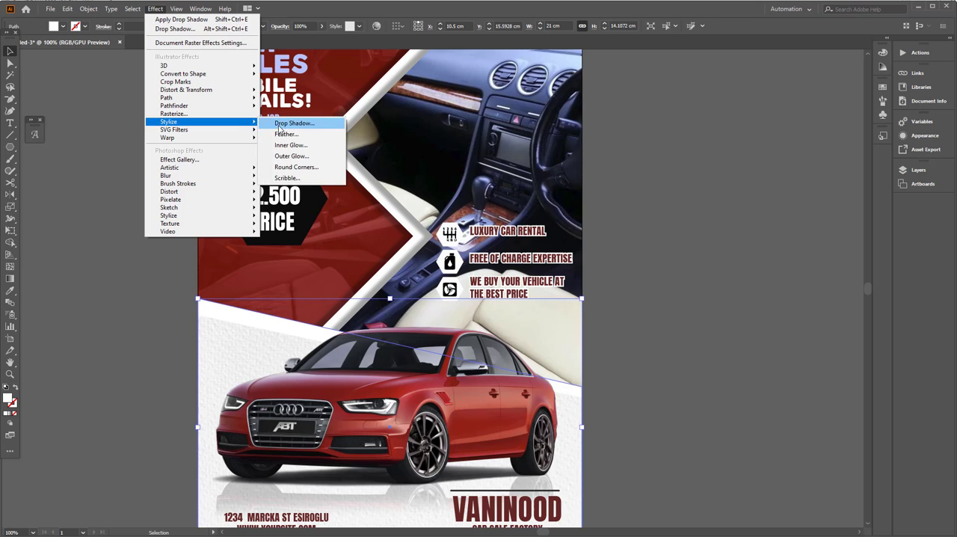
click(288, 123)
click(679, 261)
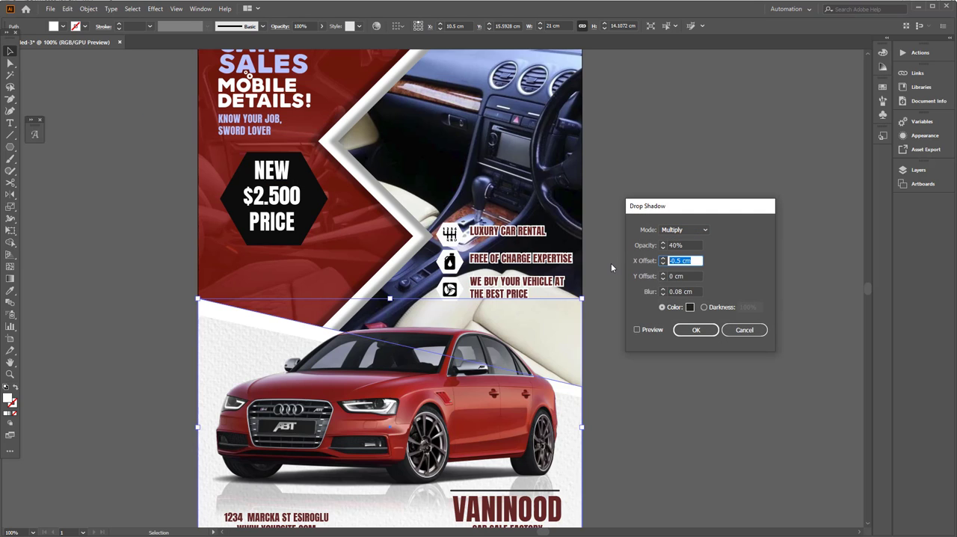
text(0)
click(683, 276)
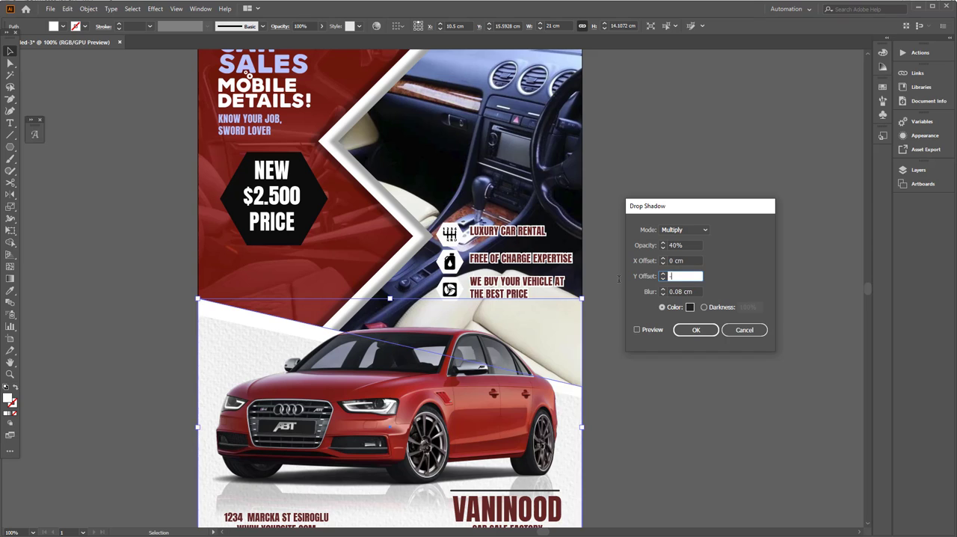
text(-0.5)
click(637, 329)
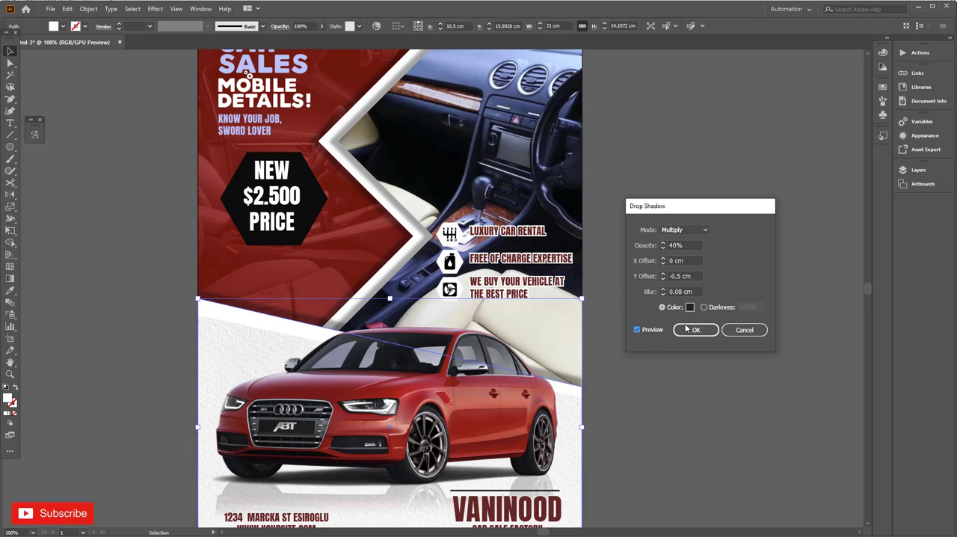
click(694, 330)
Step: Apply the same upward drop shadow to the textured paper panel behind the car
click(259, 358)
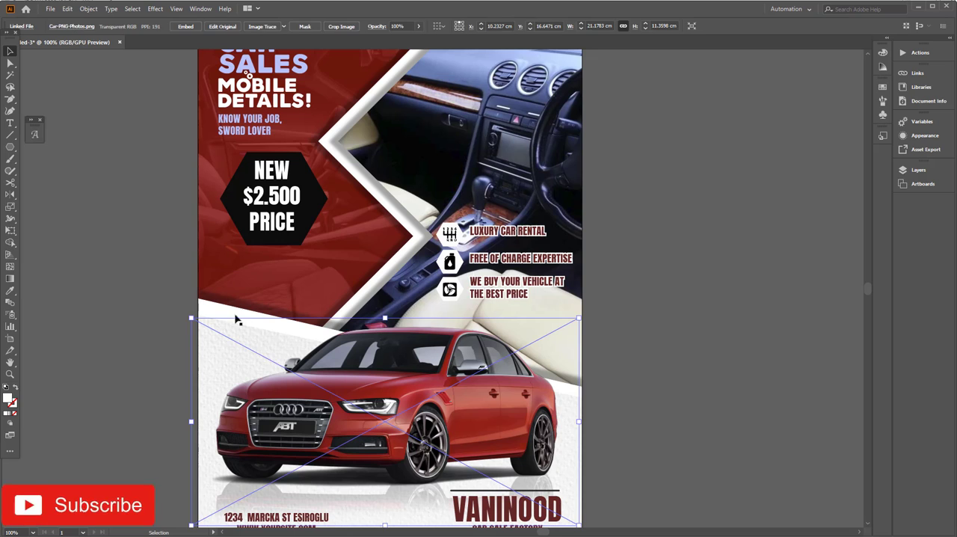
click(578, 407)
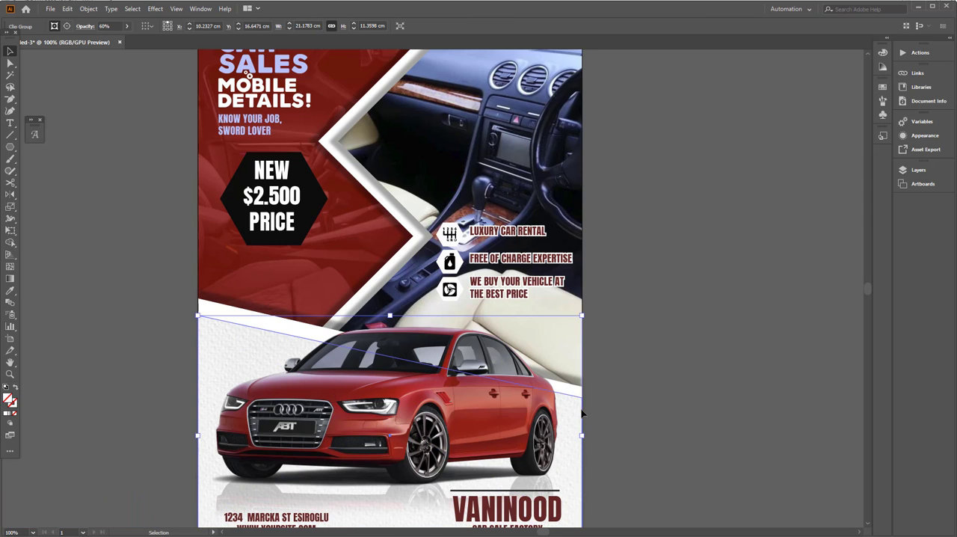
click(154, 8)
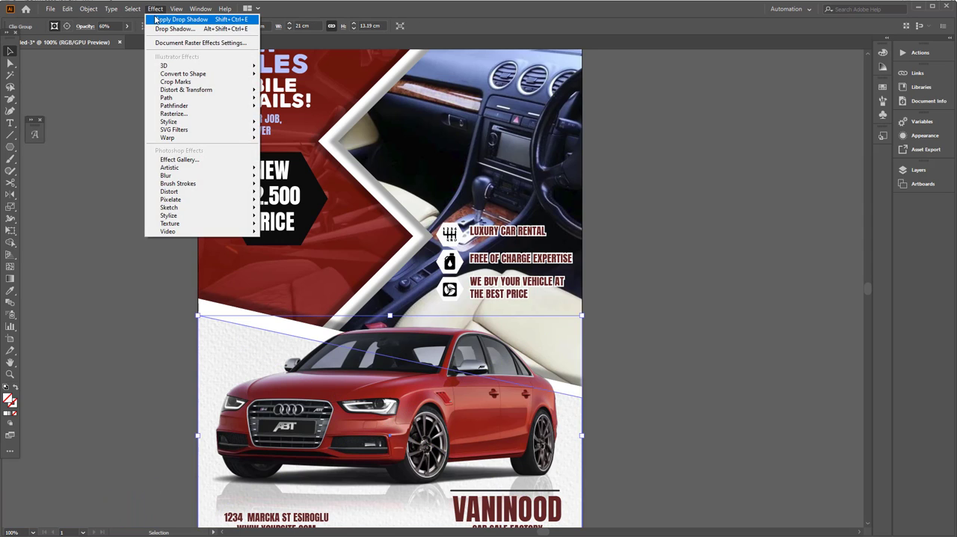
click(176, 16)
click(106, 205)
Step: Group all the flyer artwork into one object and fit the page in view
key(ctrl+minus)
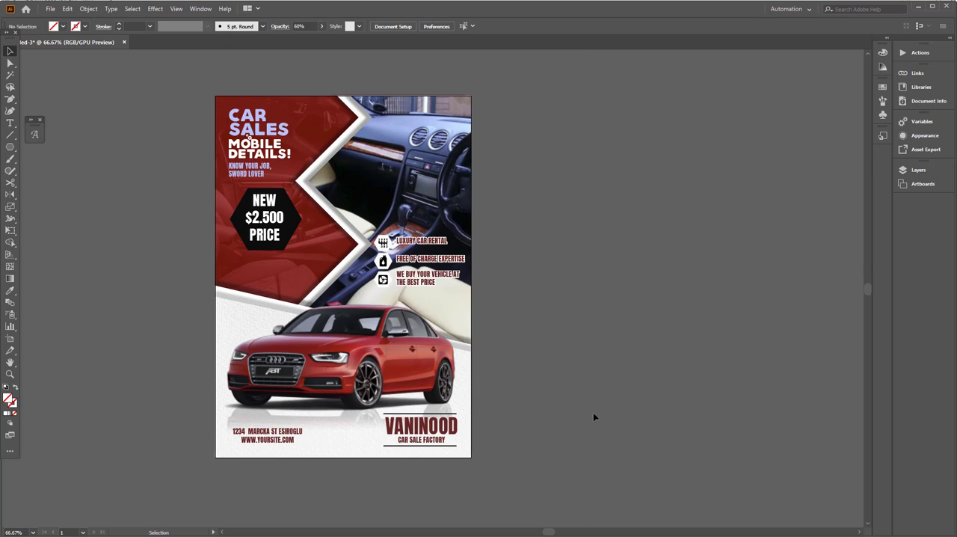
key(ctrl+a)
click(90, 9)
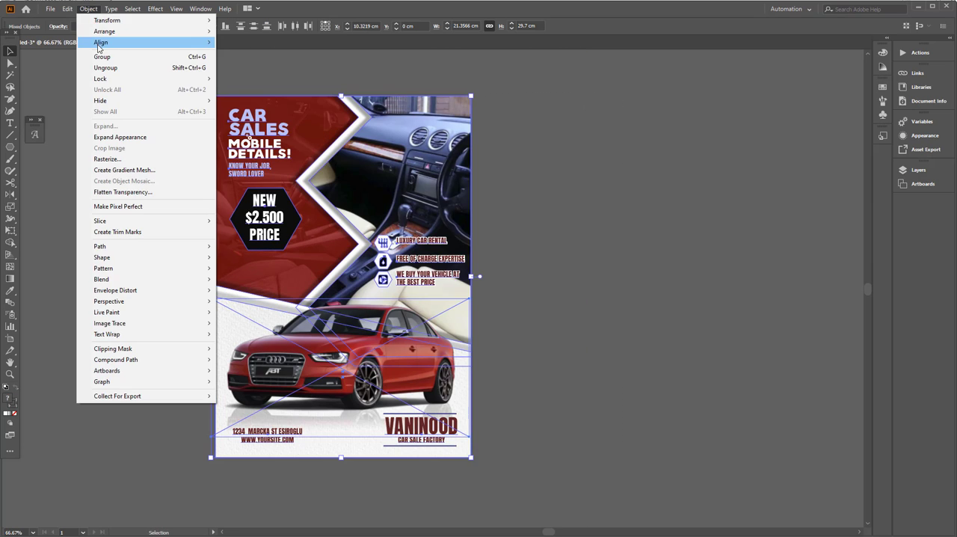
click(105, 56)
key(ctrl+0)
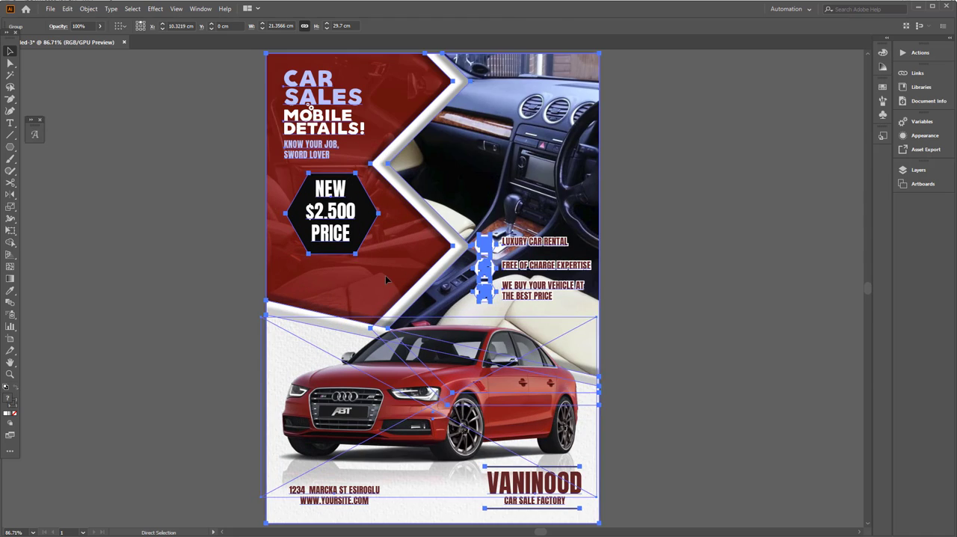
Step: Create a 21 cm by 29.7 cm rectangle with no fill or stroke over the flyer artwork
click(137, 238)
drag(10, 146, 75, 158)
click(225, 140)
key(Tab)
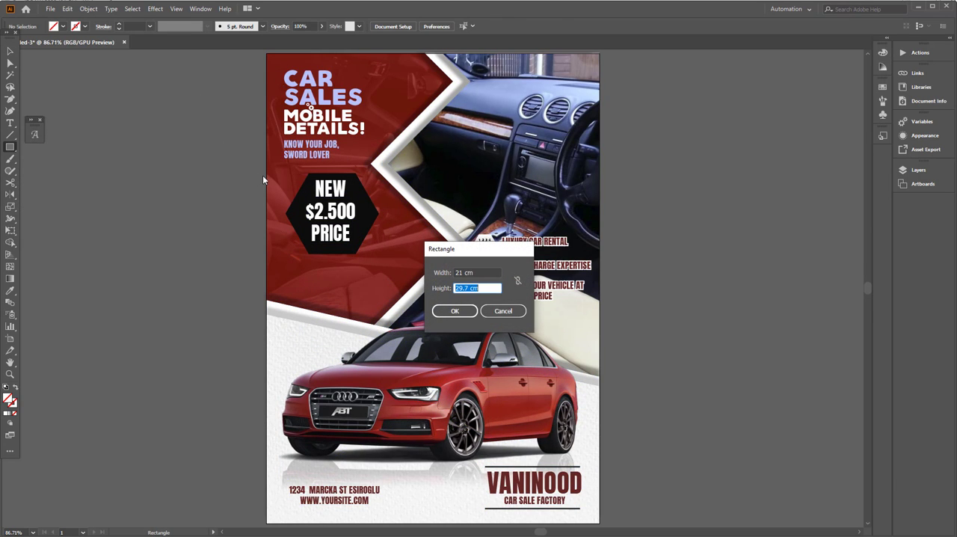
text(29.7)
key(Return)
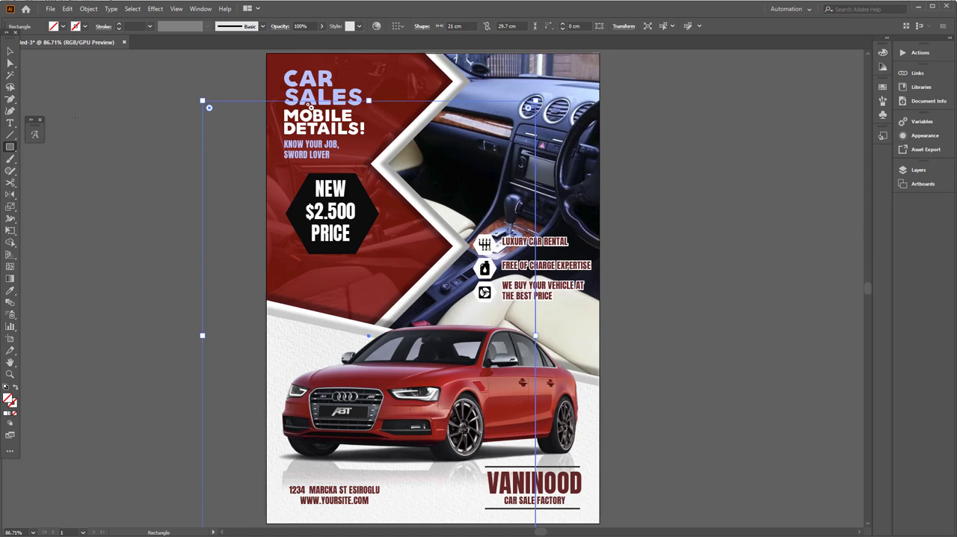
Step: Center the 21 by 29.7 cm rectangle horizontally and vertically on the artboard
key(v)
click(398, 27)
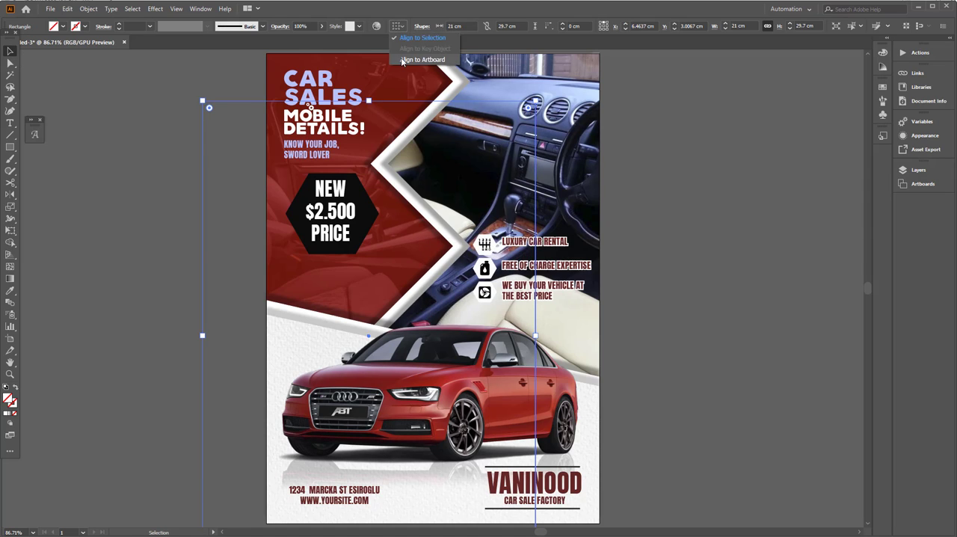
click(404, 62)
click(430, 26)
click(471, 26)
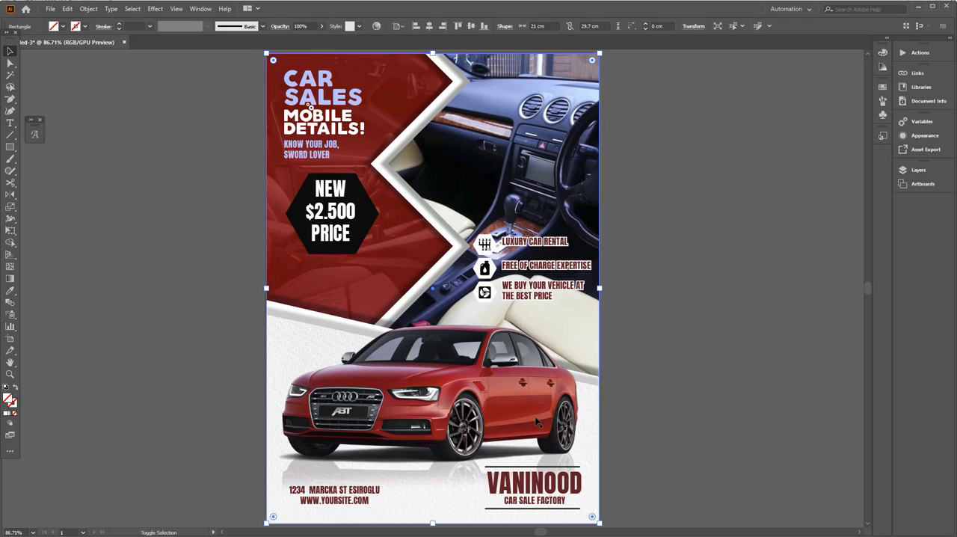
Step: Make a clipping mask from the page-sized rectangle and the grouped flyer artwork to trim everything to the page
key(ctrl+a)
right_click(447, 241)
click(489, 327)
click(677, 377)
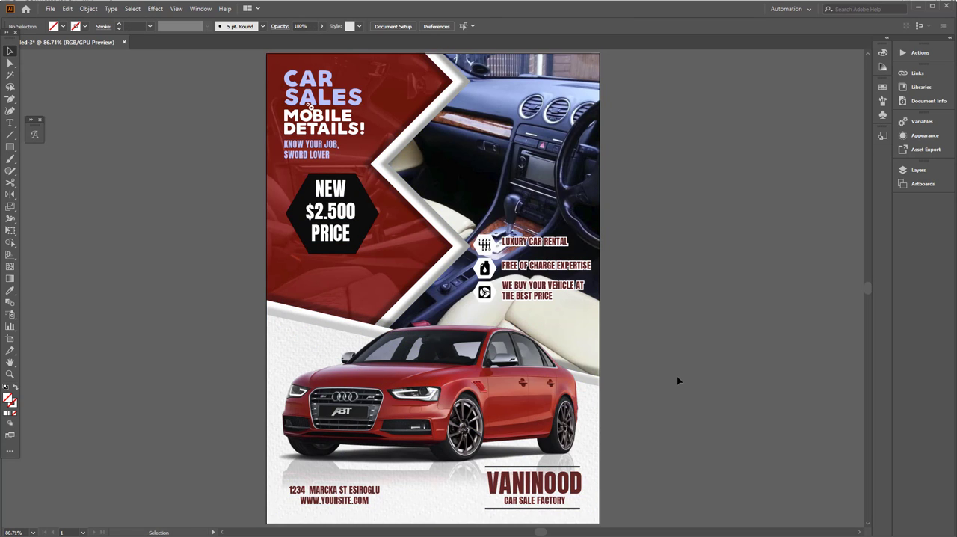
click(493, 346)
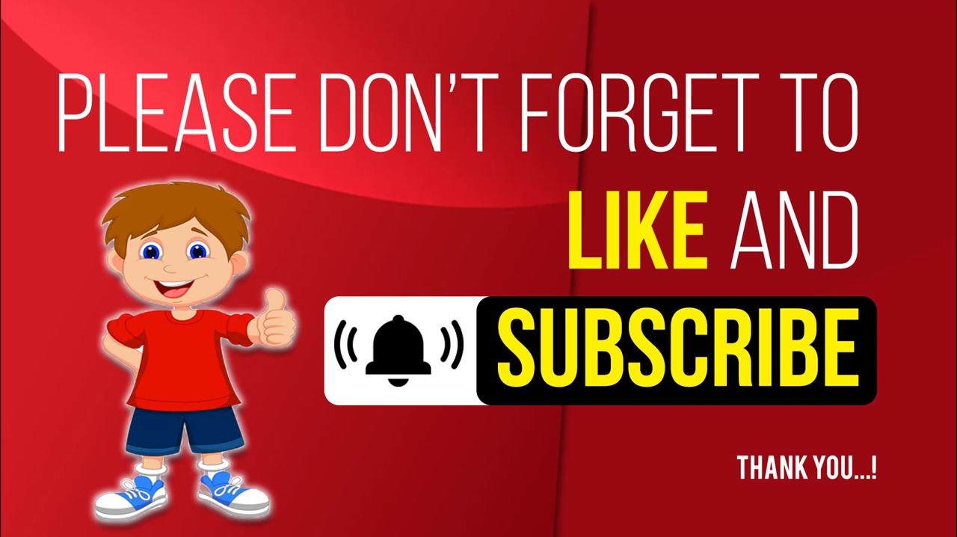